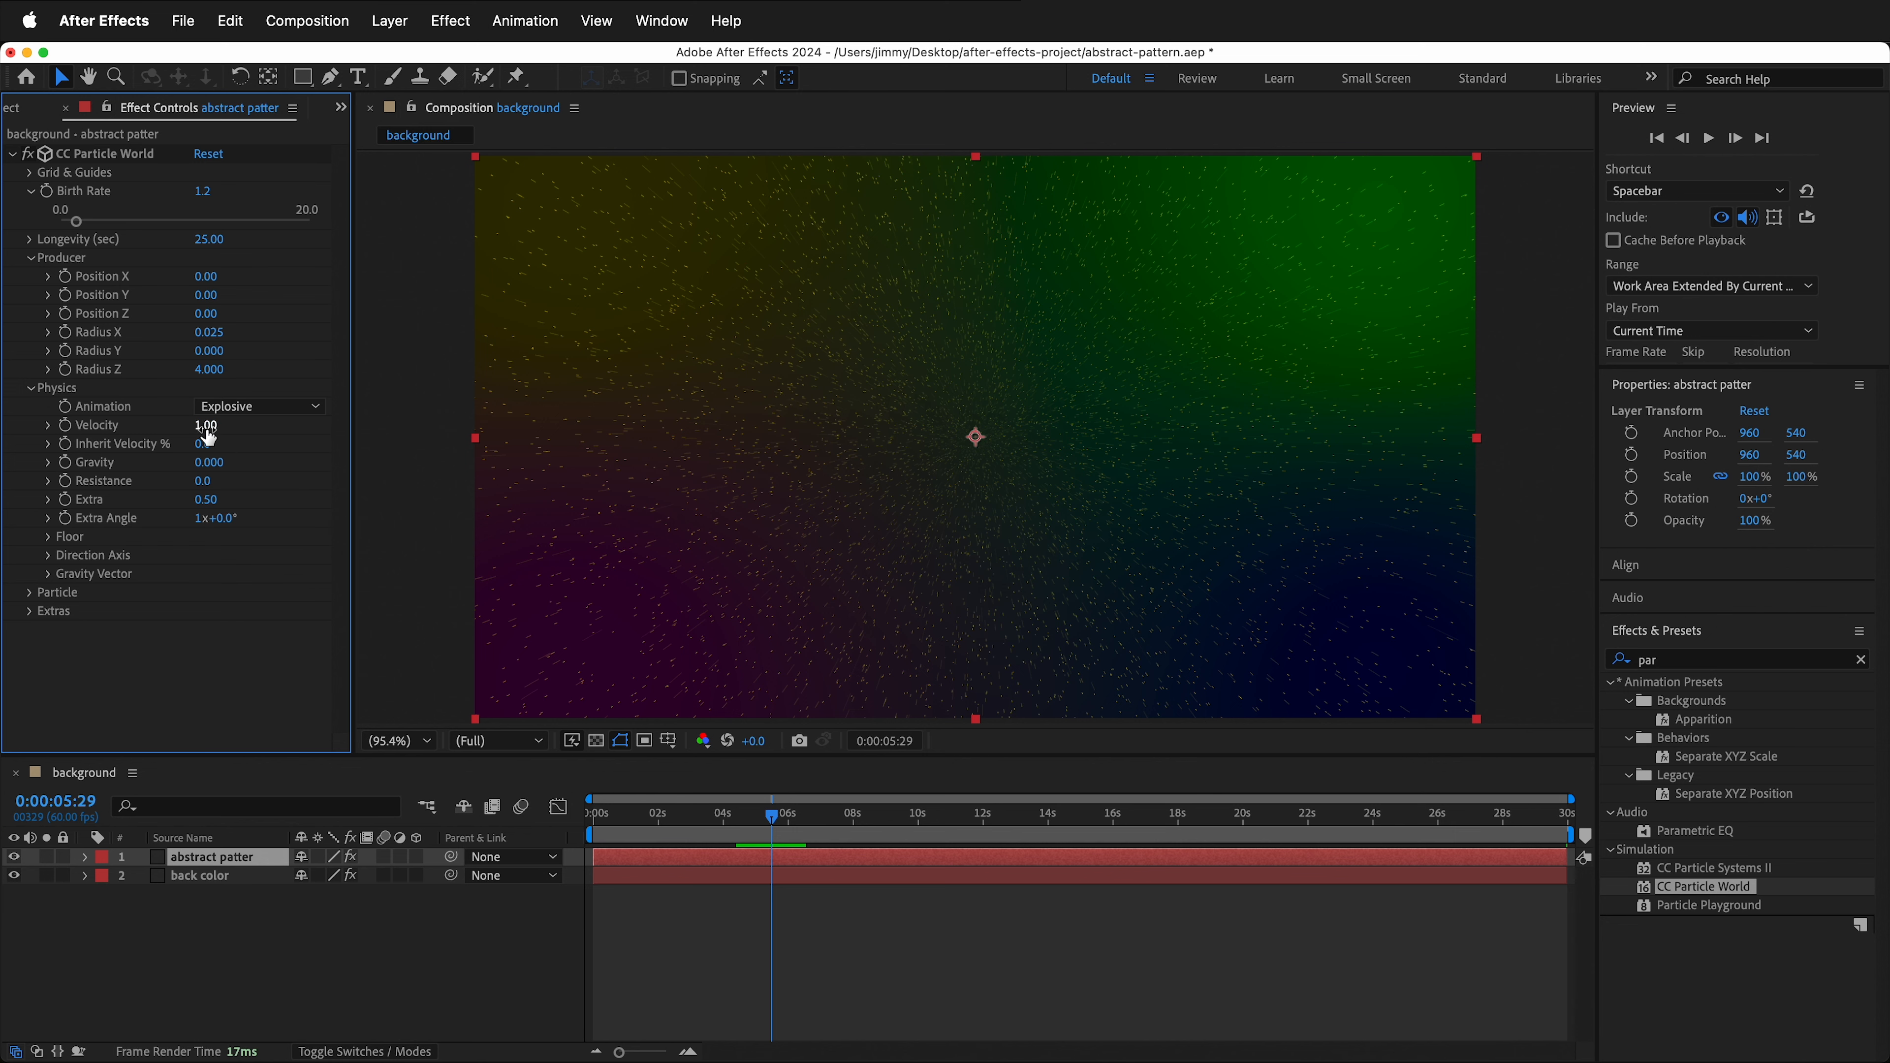
# - Set the CC Particle World velocity to 0.4
pyautogui.click(205, 426)
pyautogui.write('.4')
pyautogui.press('Return')
# - Set the particle type to Lens Convex and increase the birth size to about 0.55
pyautogui.click(38, 594)
pyautogui.scroll(-4, 188, 645)
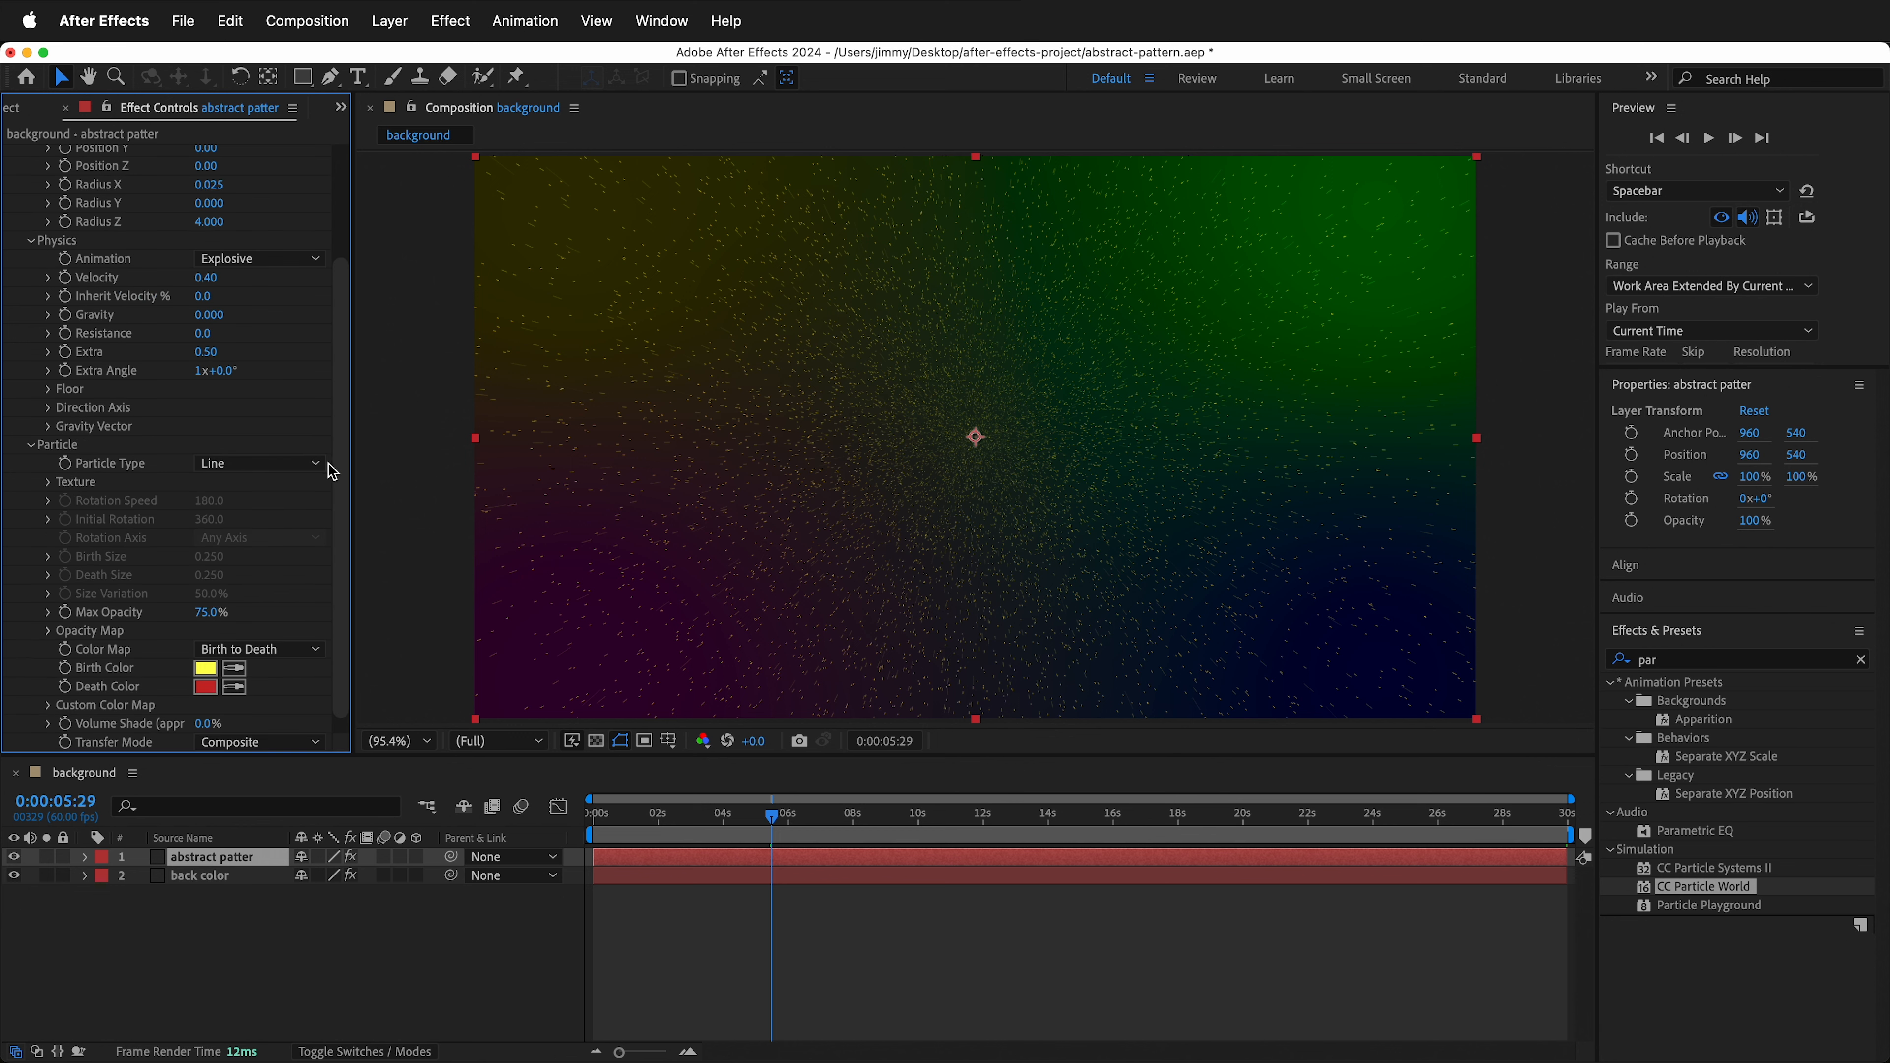
pyautogui.click(309, 463)
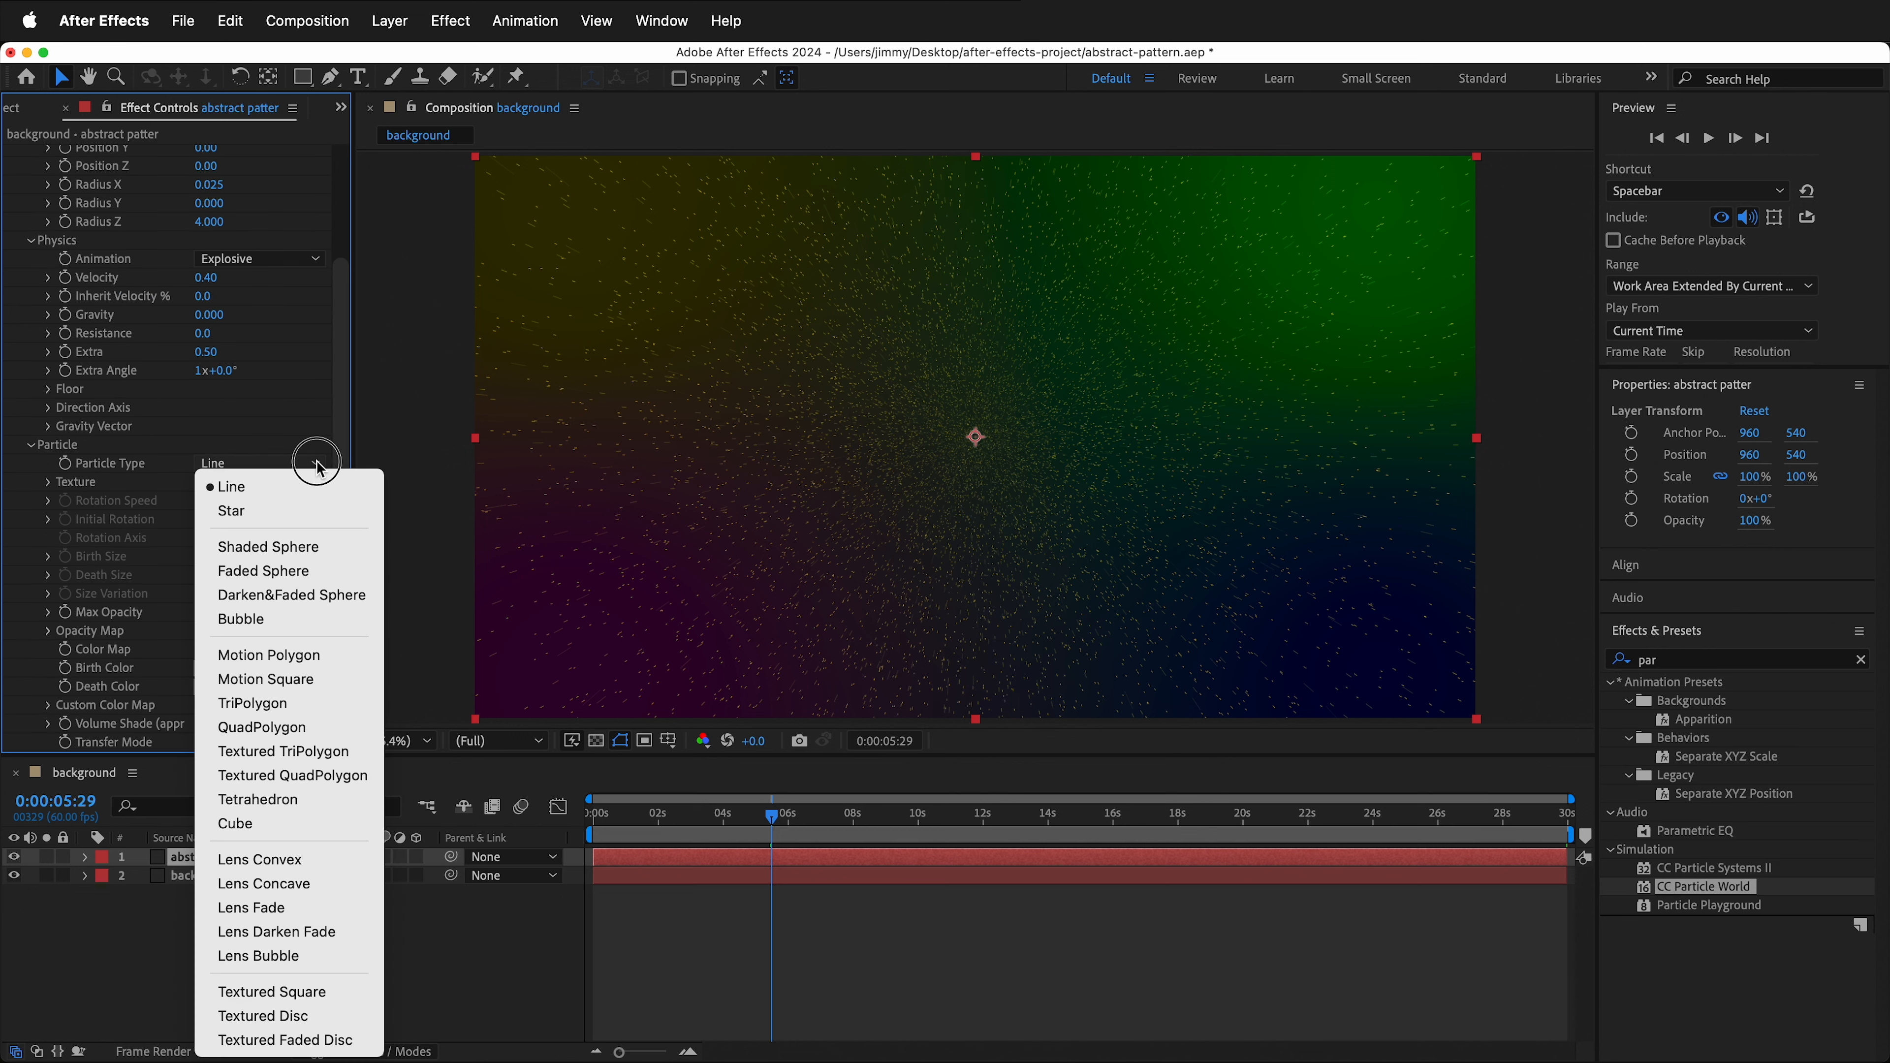
pyautogui.click(289, 858)
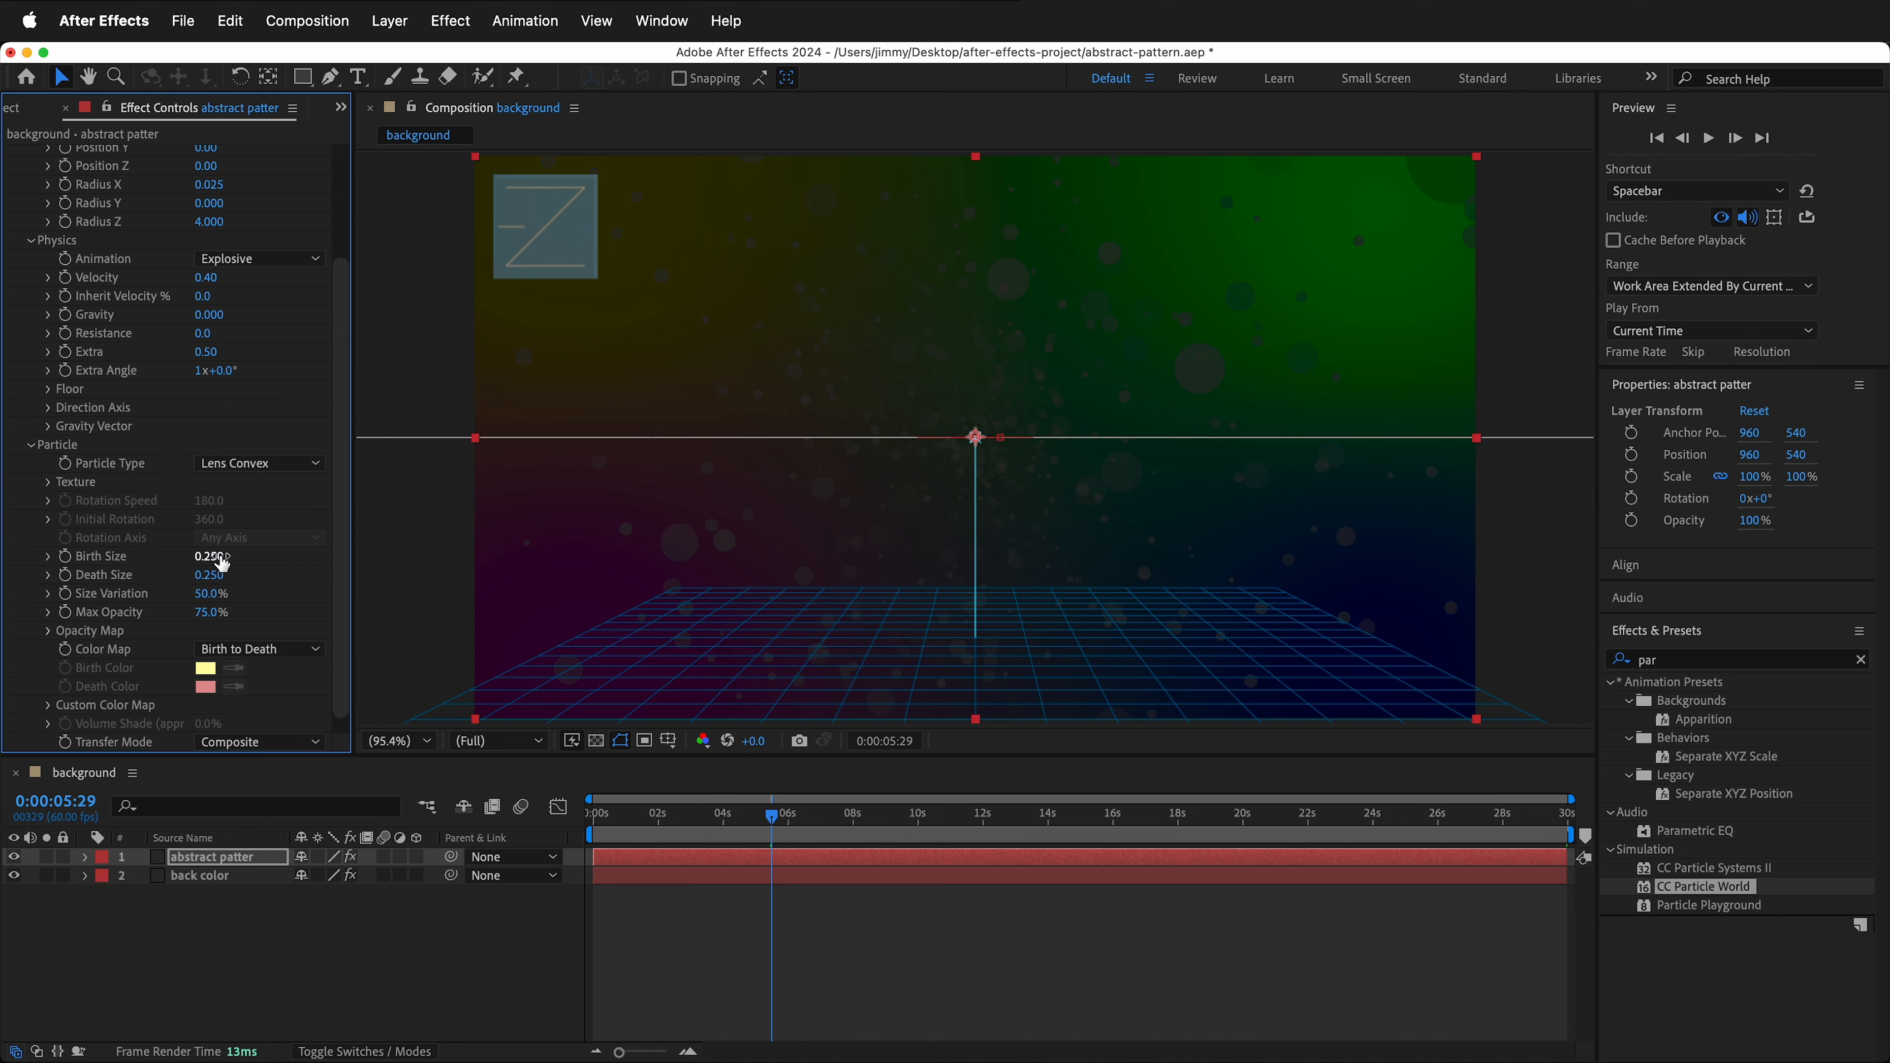
pyautogui.moveTo(208, 557); pyautogui.dragTo(249, 579)
pyautogui.scroll(-1, 249, 579)
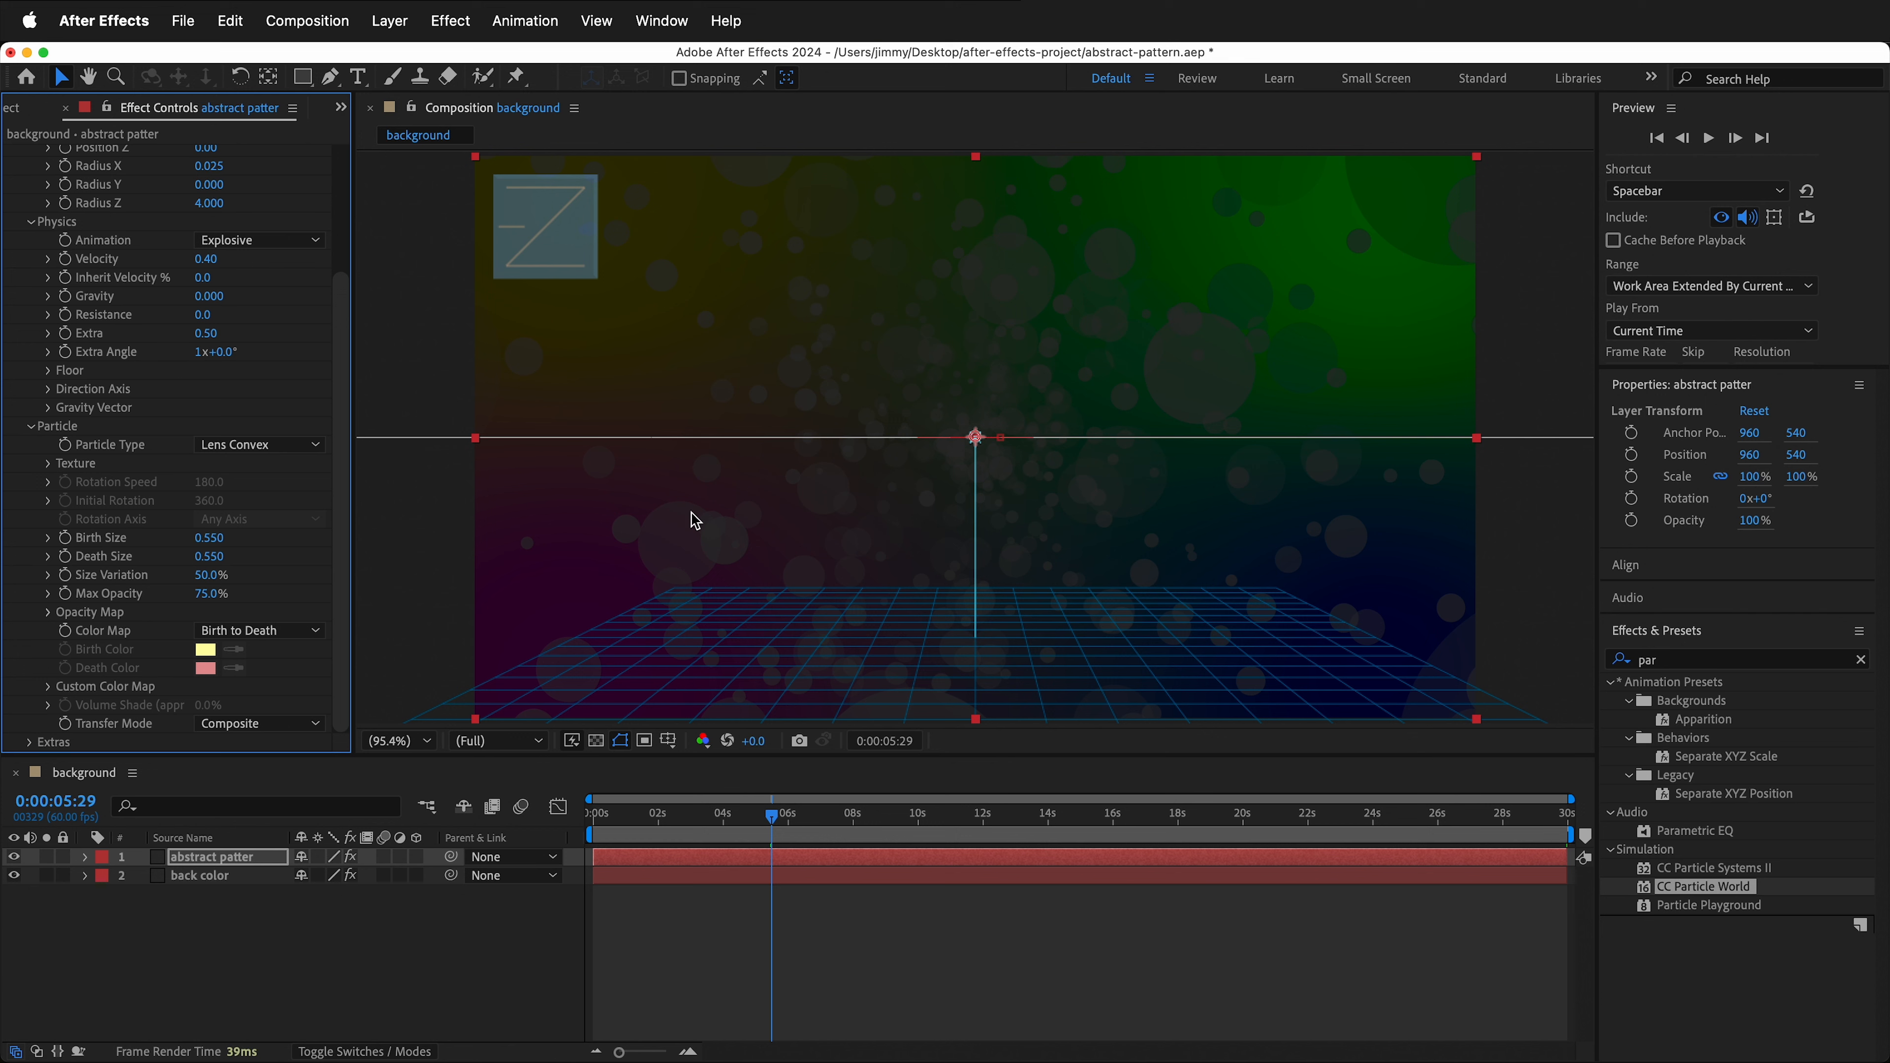
# - Search the effects for echo and apply Echo to the abstract pattern layer
pyautogui.click(1656, 660)
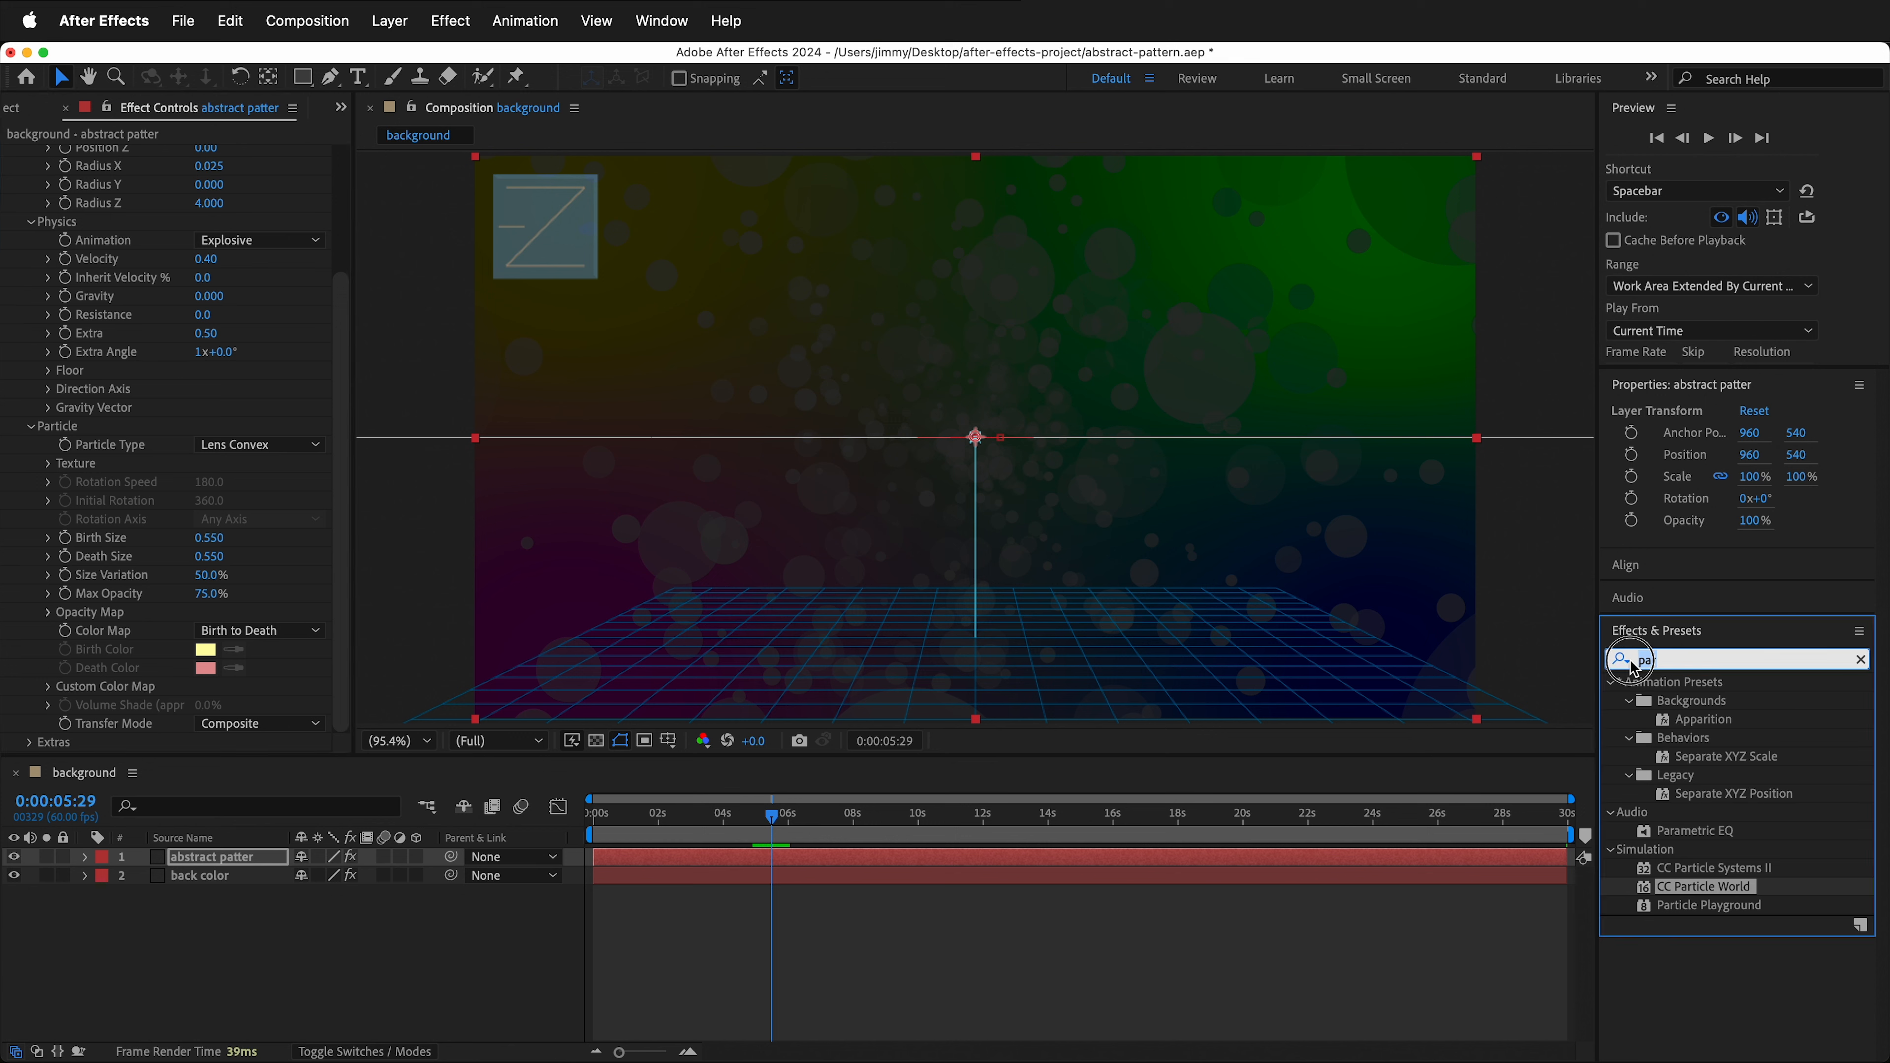
pyautogui.write('echo')
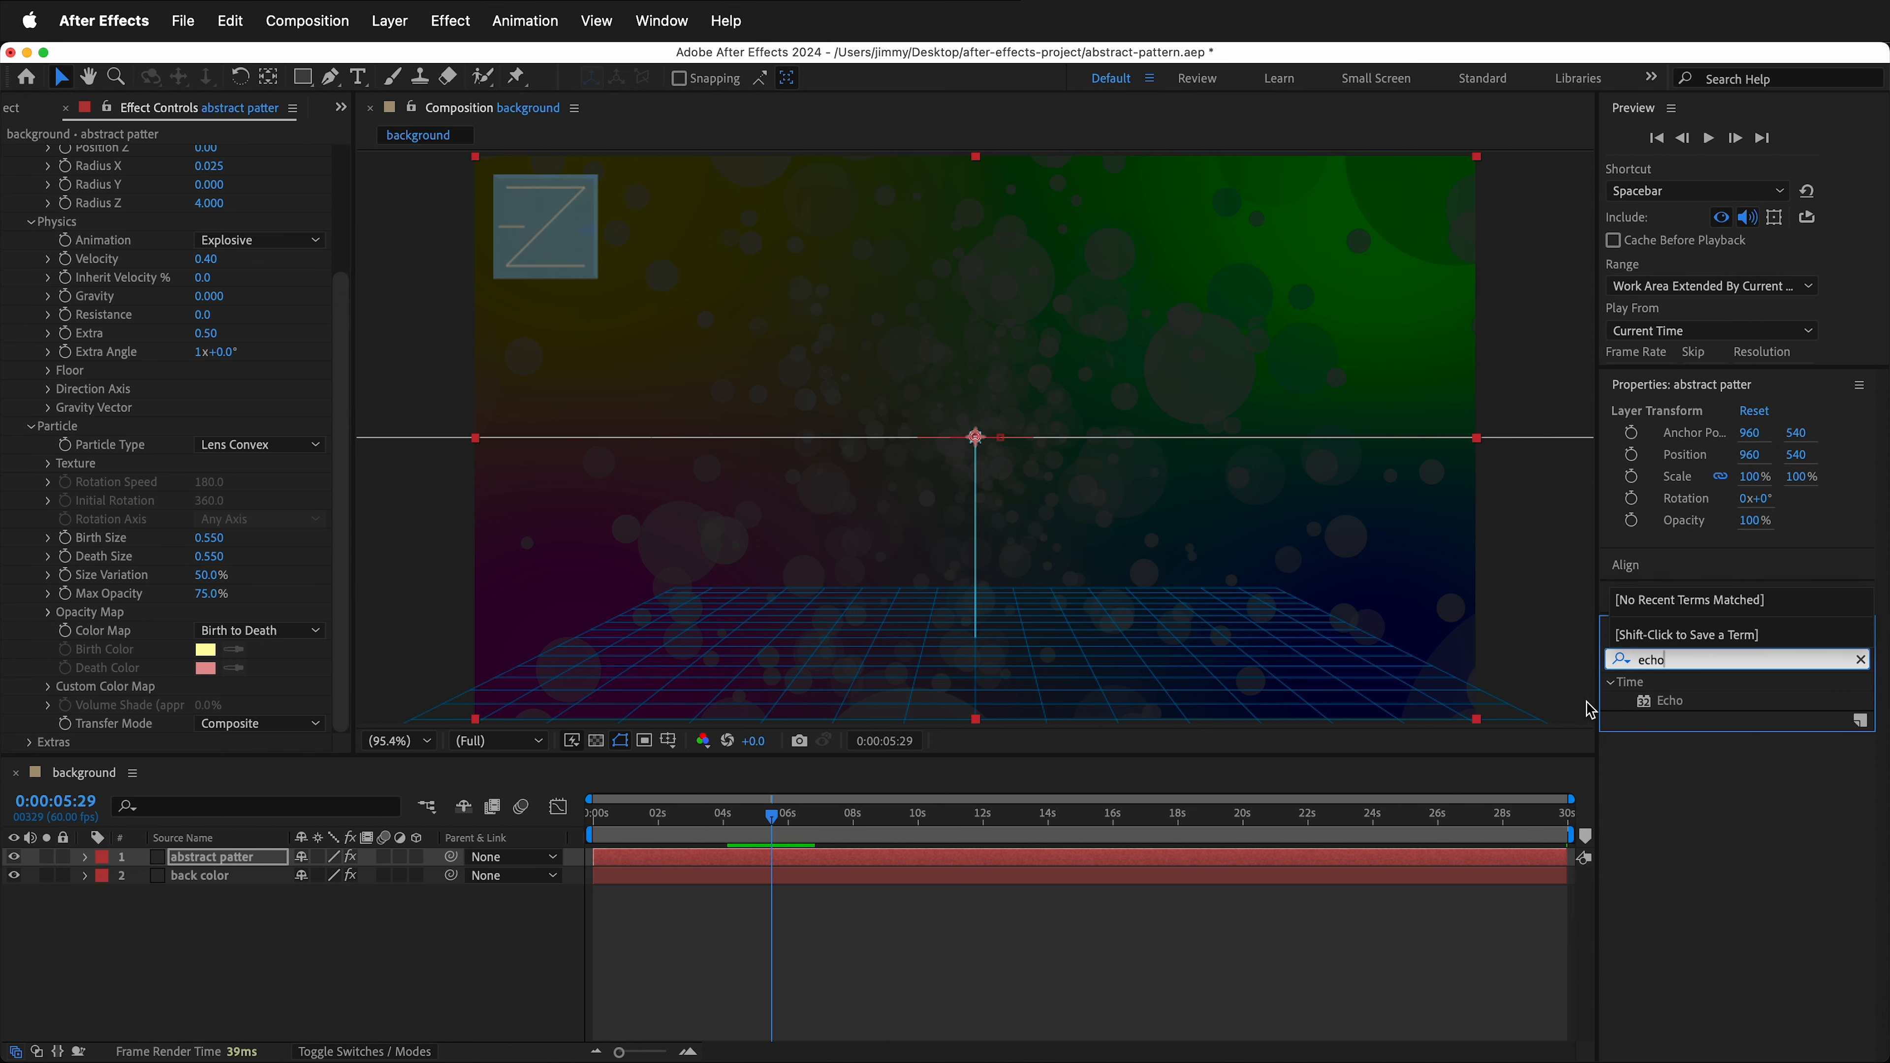
pyautogui.moveTo(1668, 700); pyautogui.dragTo(540, 663)
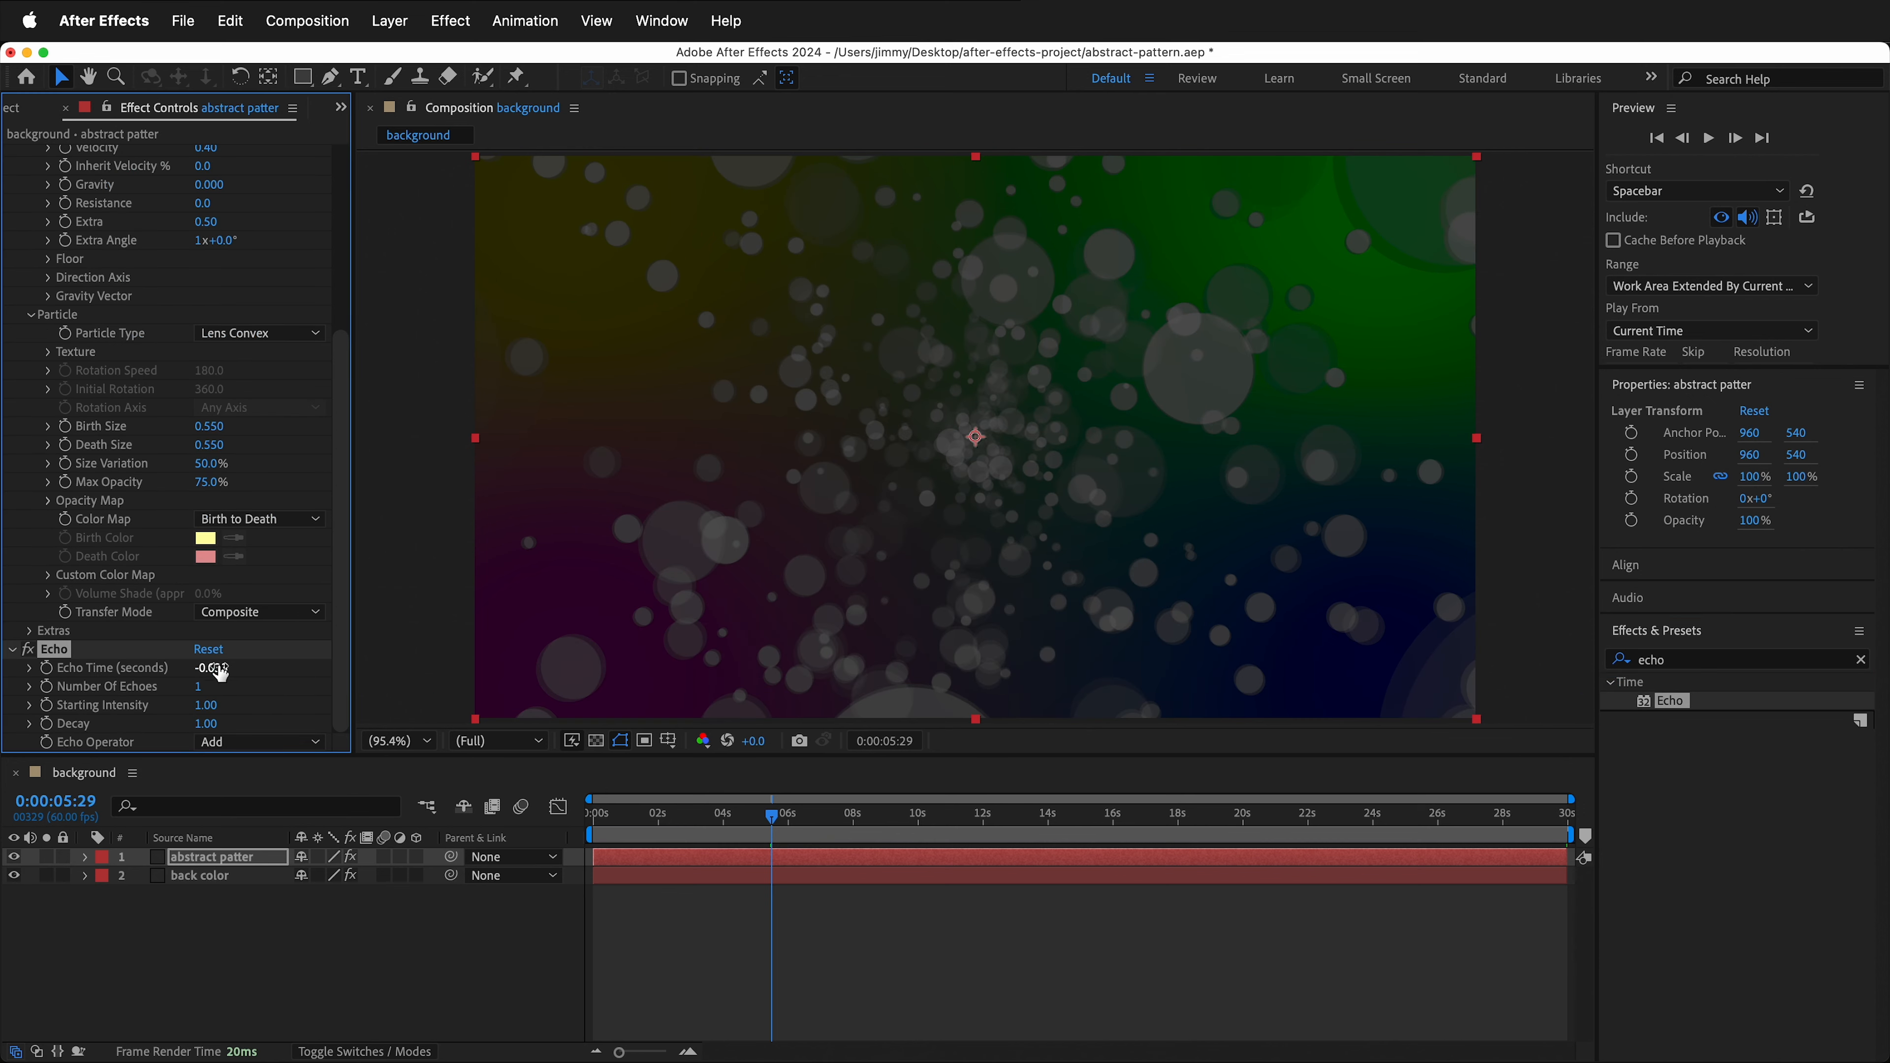
# - Set the Echo's number of echoes to 17 and echo time to -0.004 seconds
pyautogui.moveTo(200, 687); pyautogui.dragTo(219, 690)
pyautogui.click(207, 674)
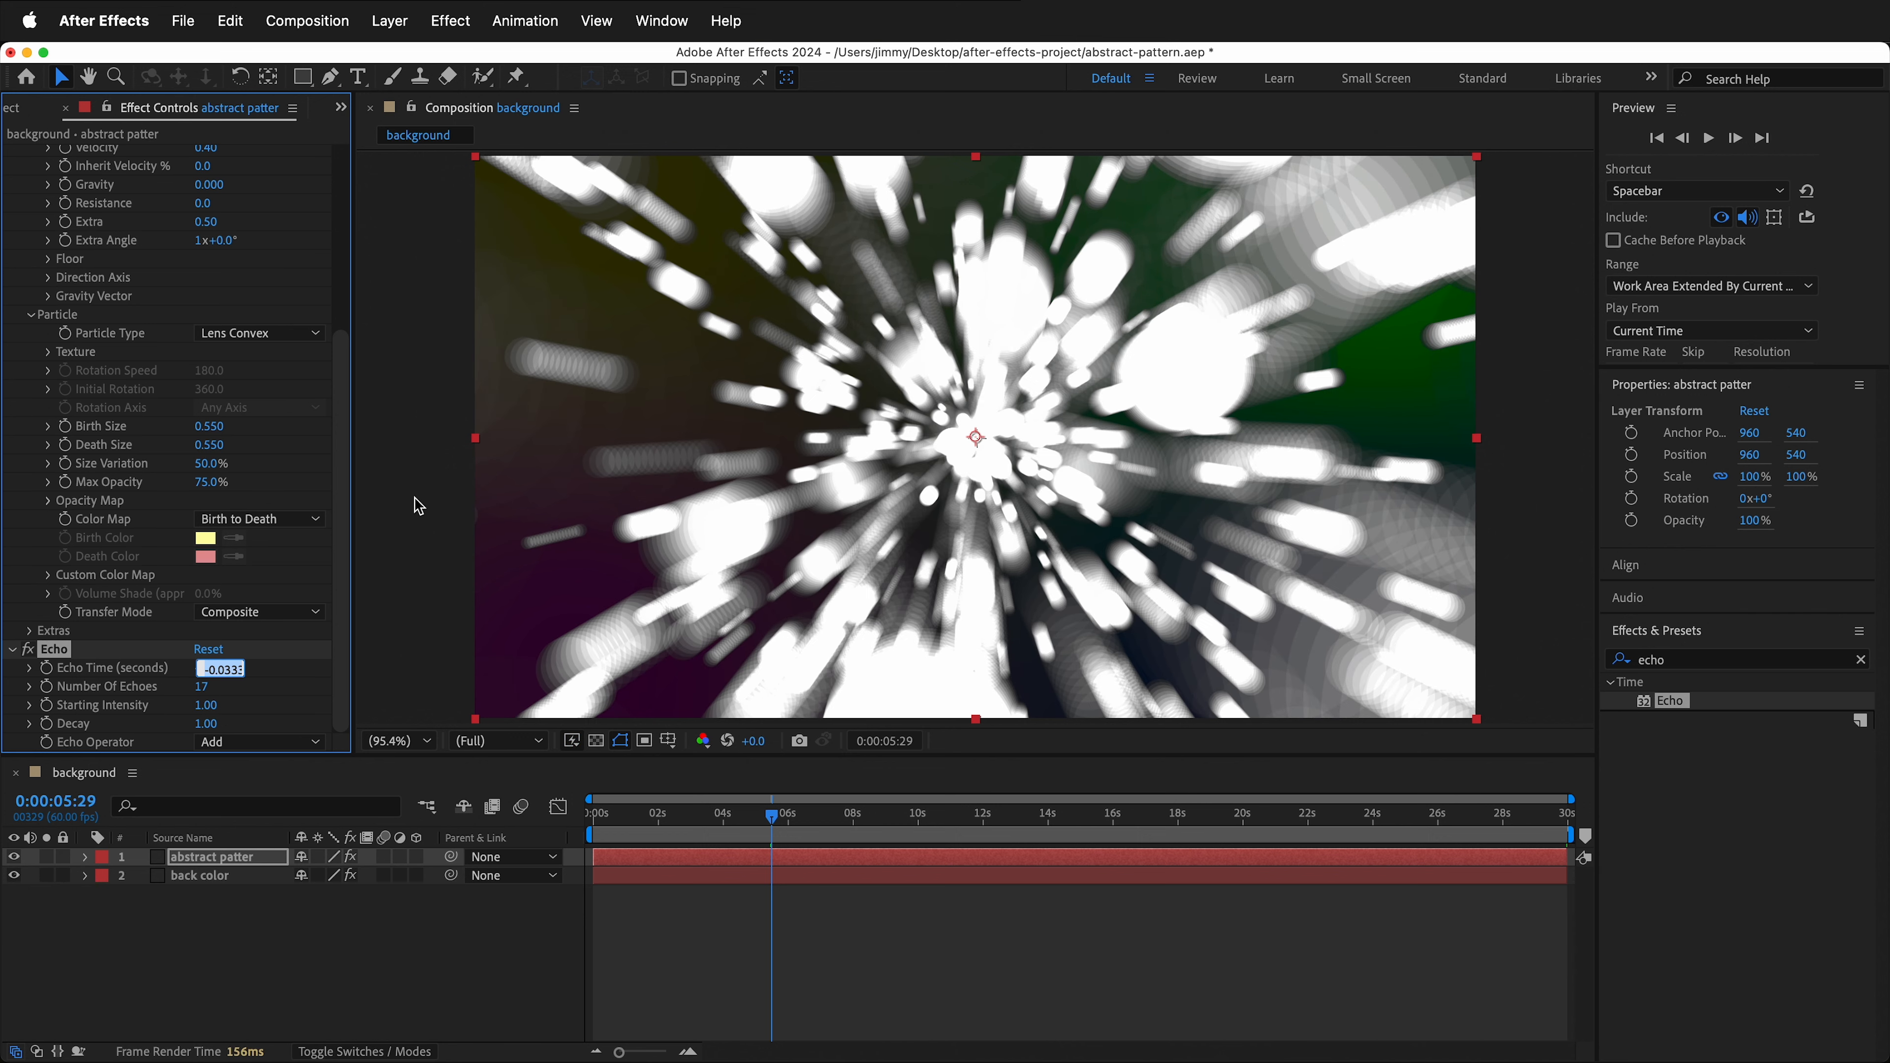
pyautogui.write('-0')
pyautogui.write('.004')
pyautogui.press('Return')
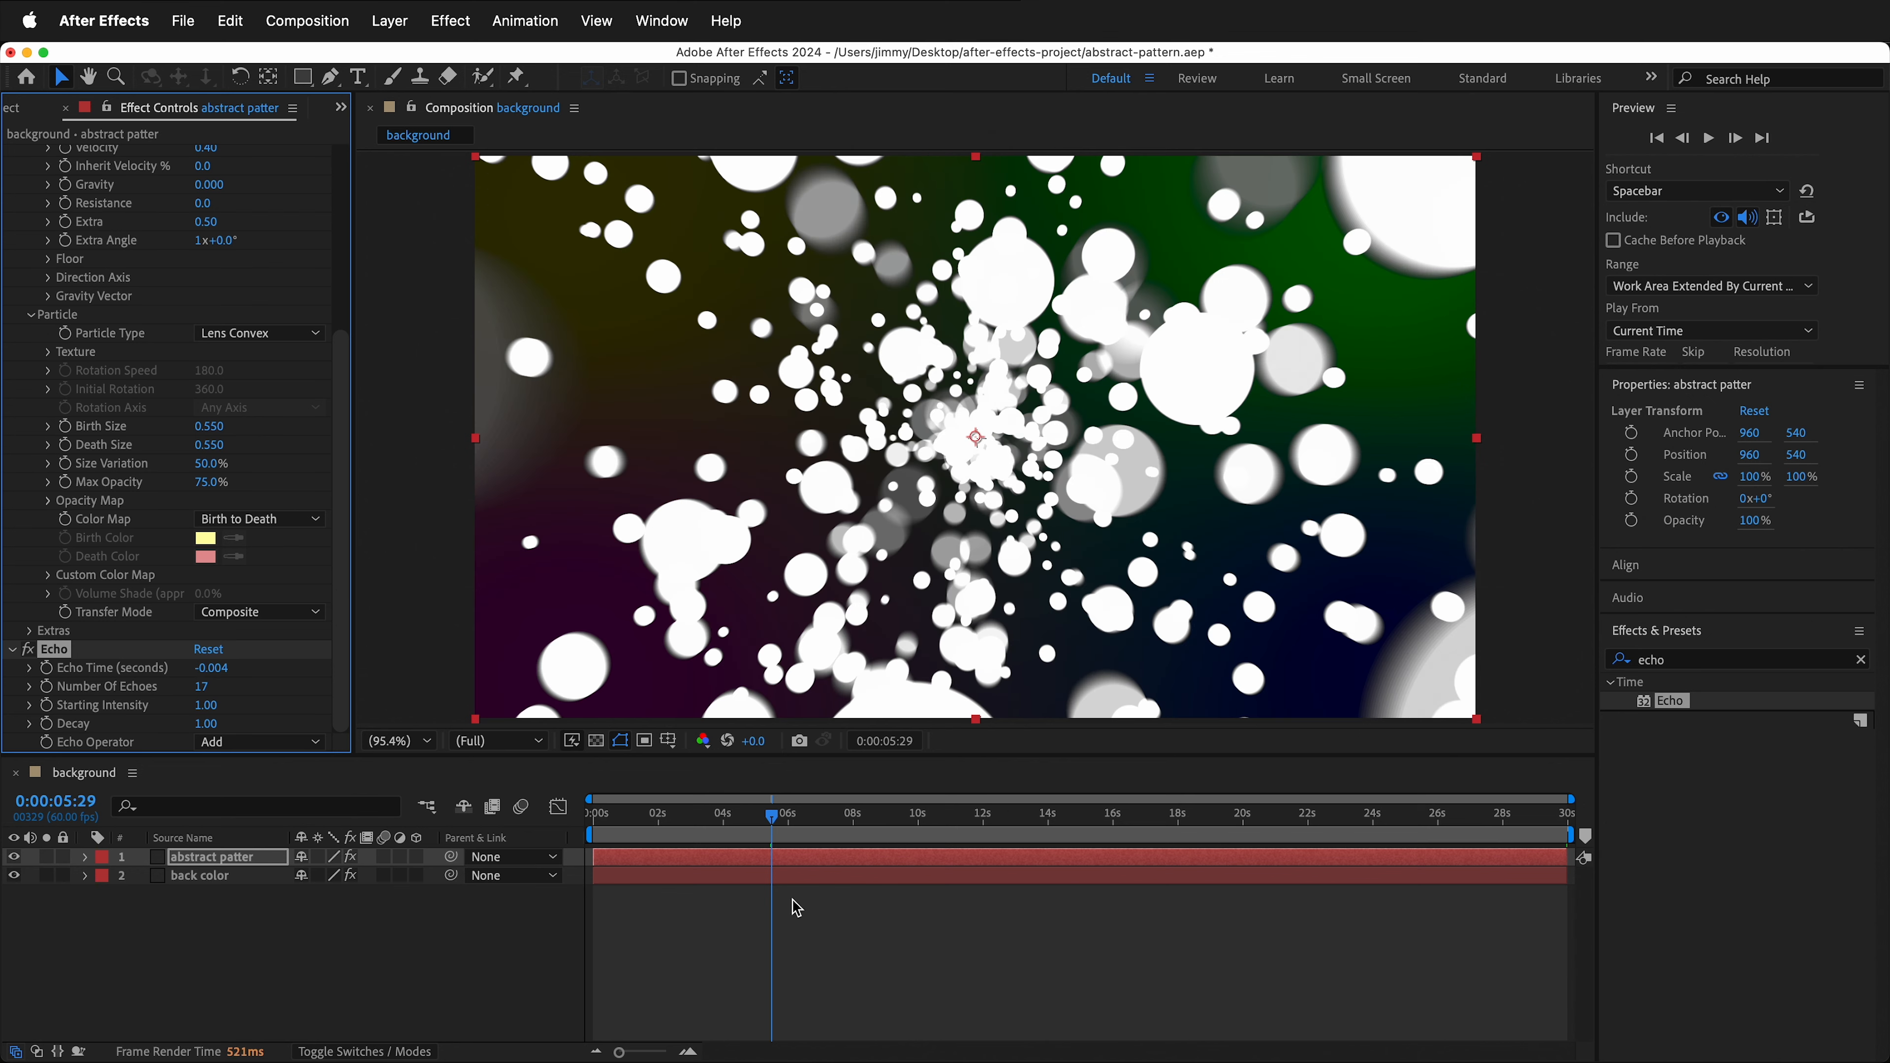
# - Try an Echo decay of 0.7
pyautogui.moveTo(778, 827)
pyautogui.mouseDown()
pyautogui.moveTo(717, 819)
pyautogui.moveTo(776, 818)
pyautogui.mouseUp()
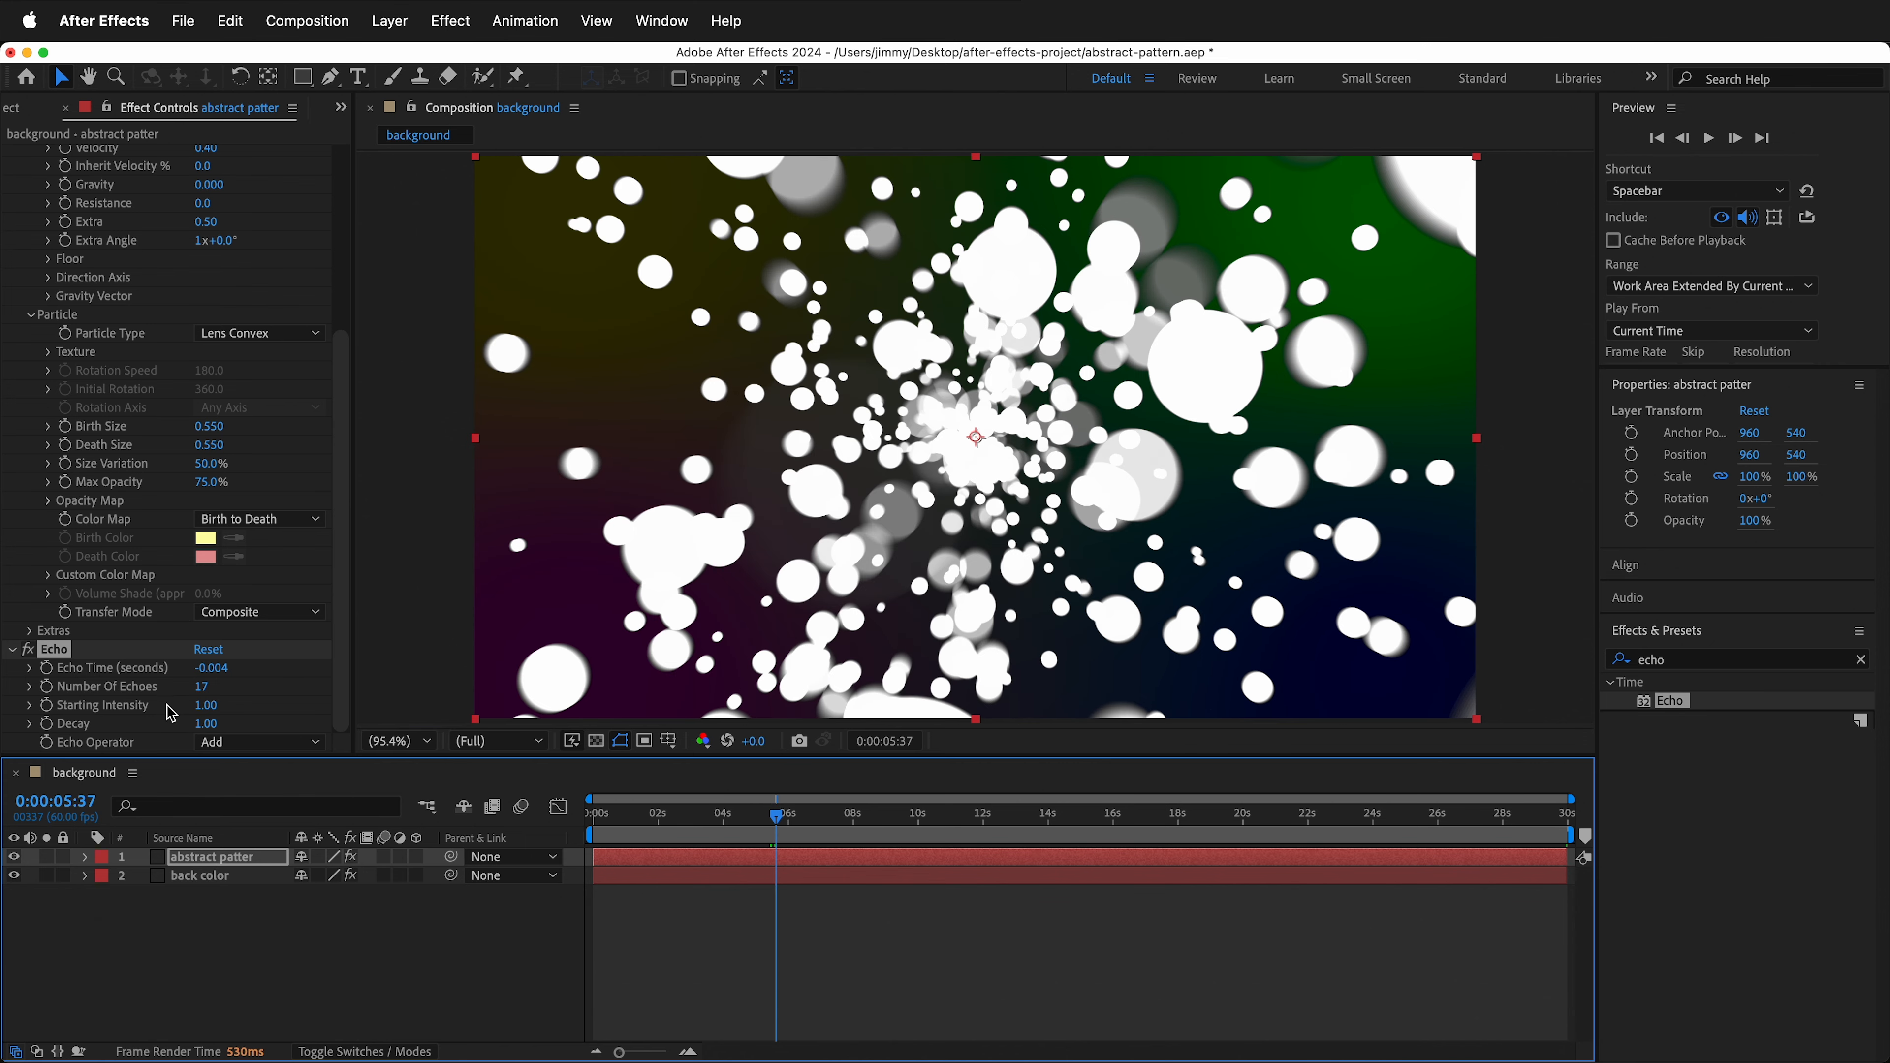
pyautogui.click(206, 725)
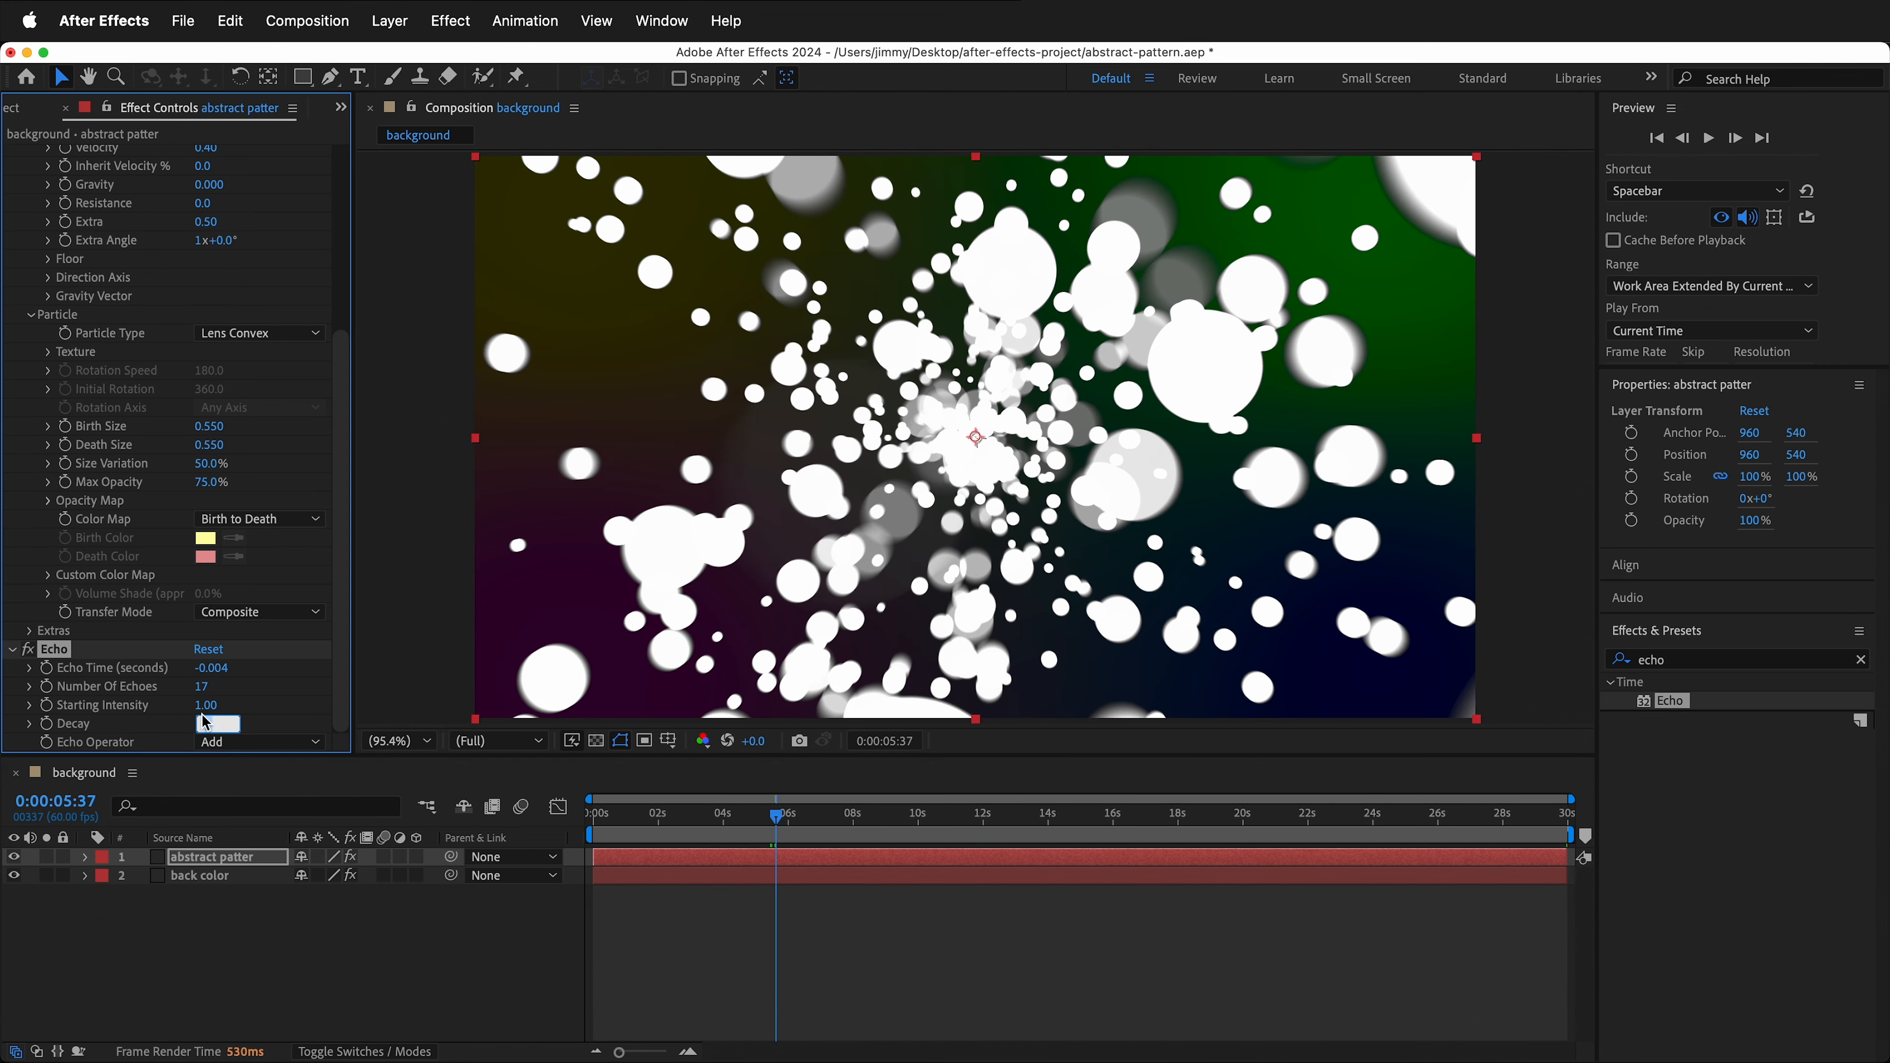
pyautogui.write('0.7')
pyautogui.press('Return')
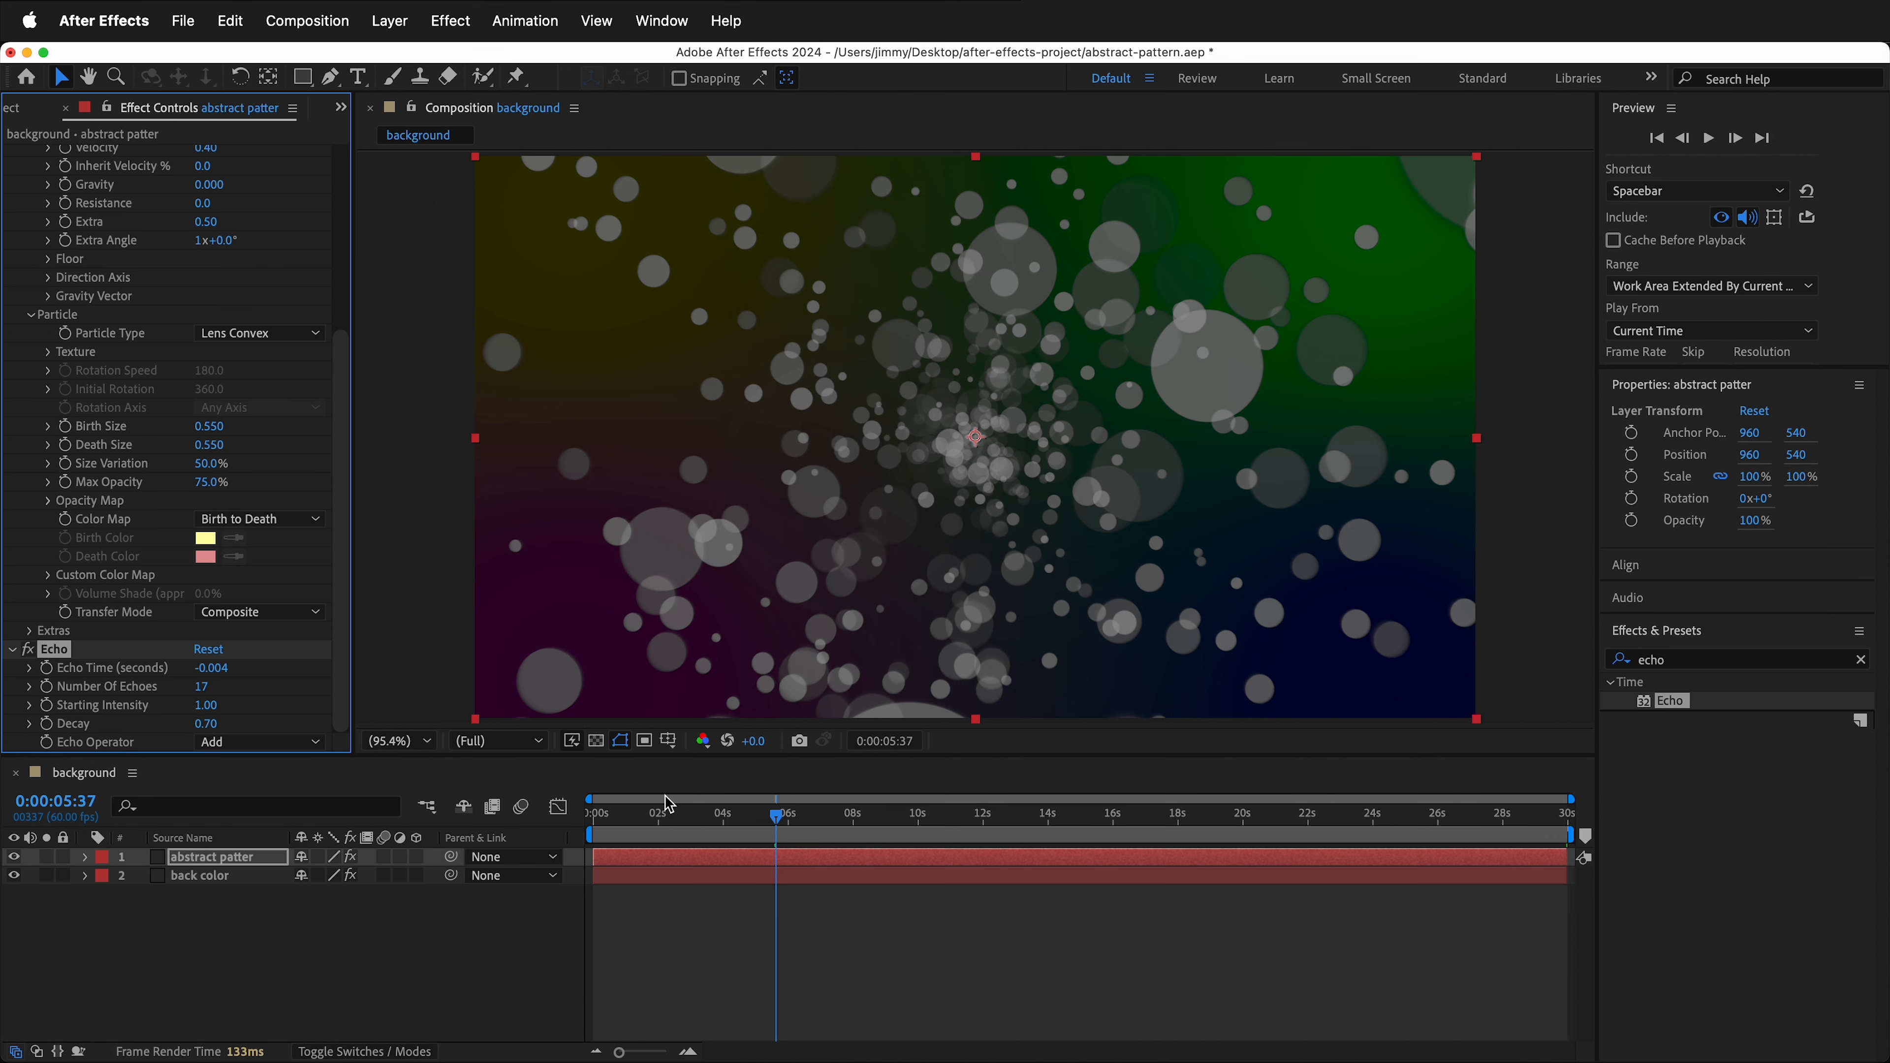
# - Set the Echo decay to 0.8 and collapse the Echo effect
pyautogui.click(711, 803)
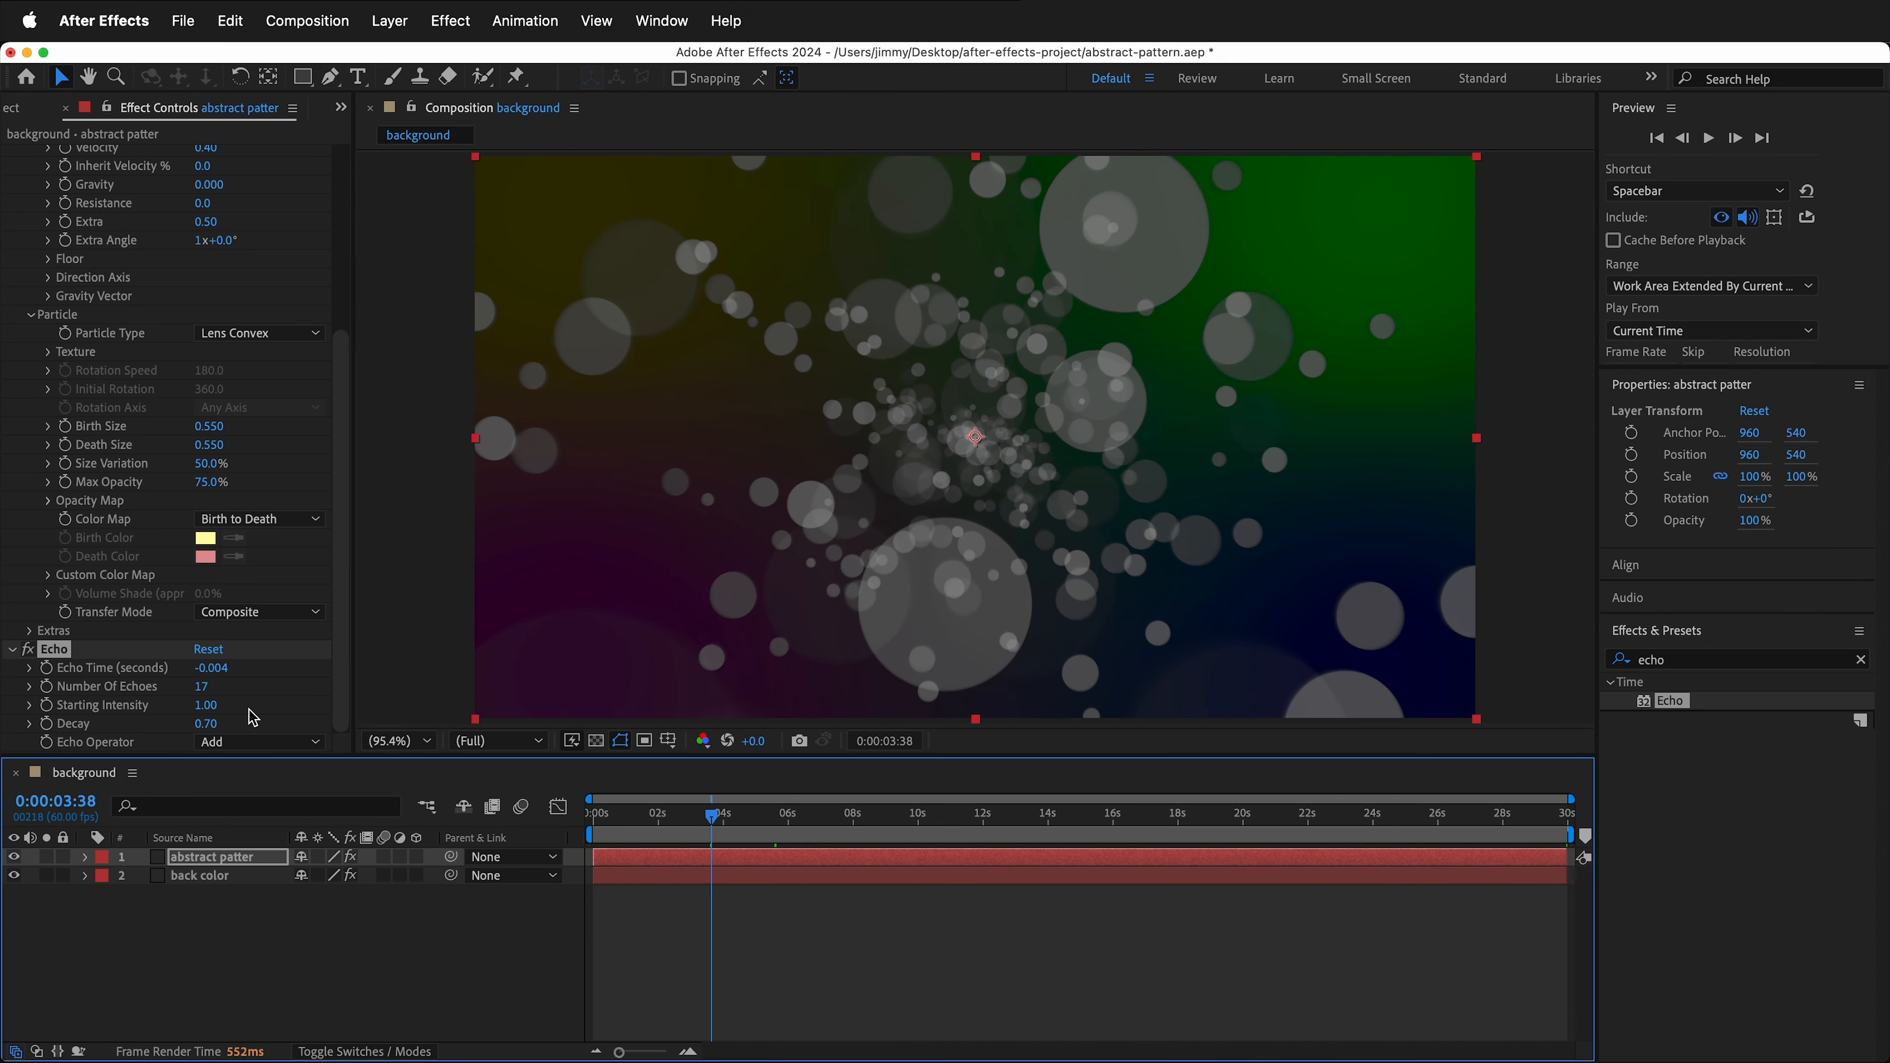
pyautogui.click(208, 725)
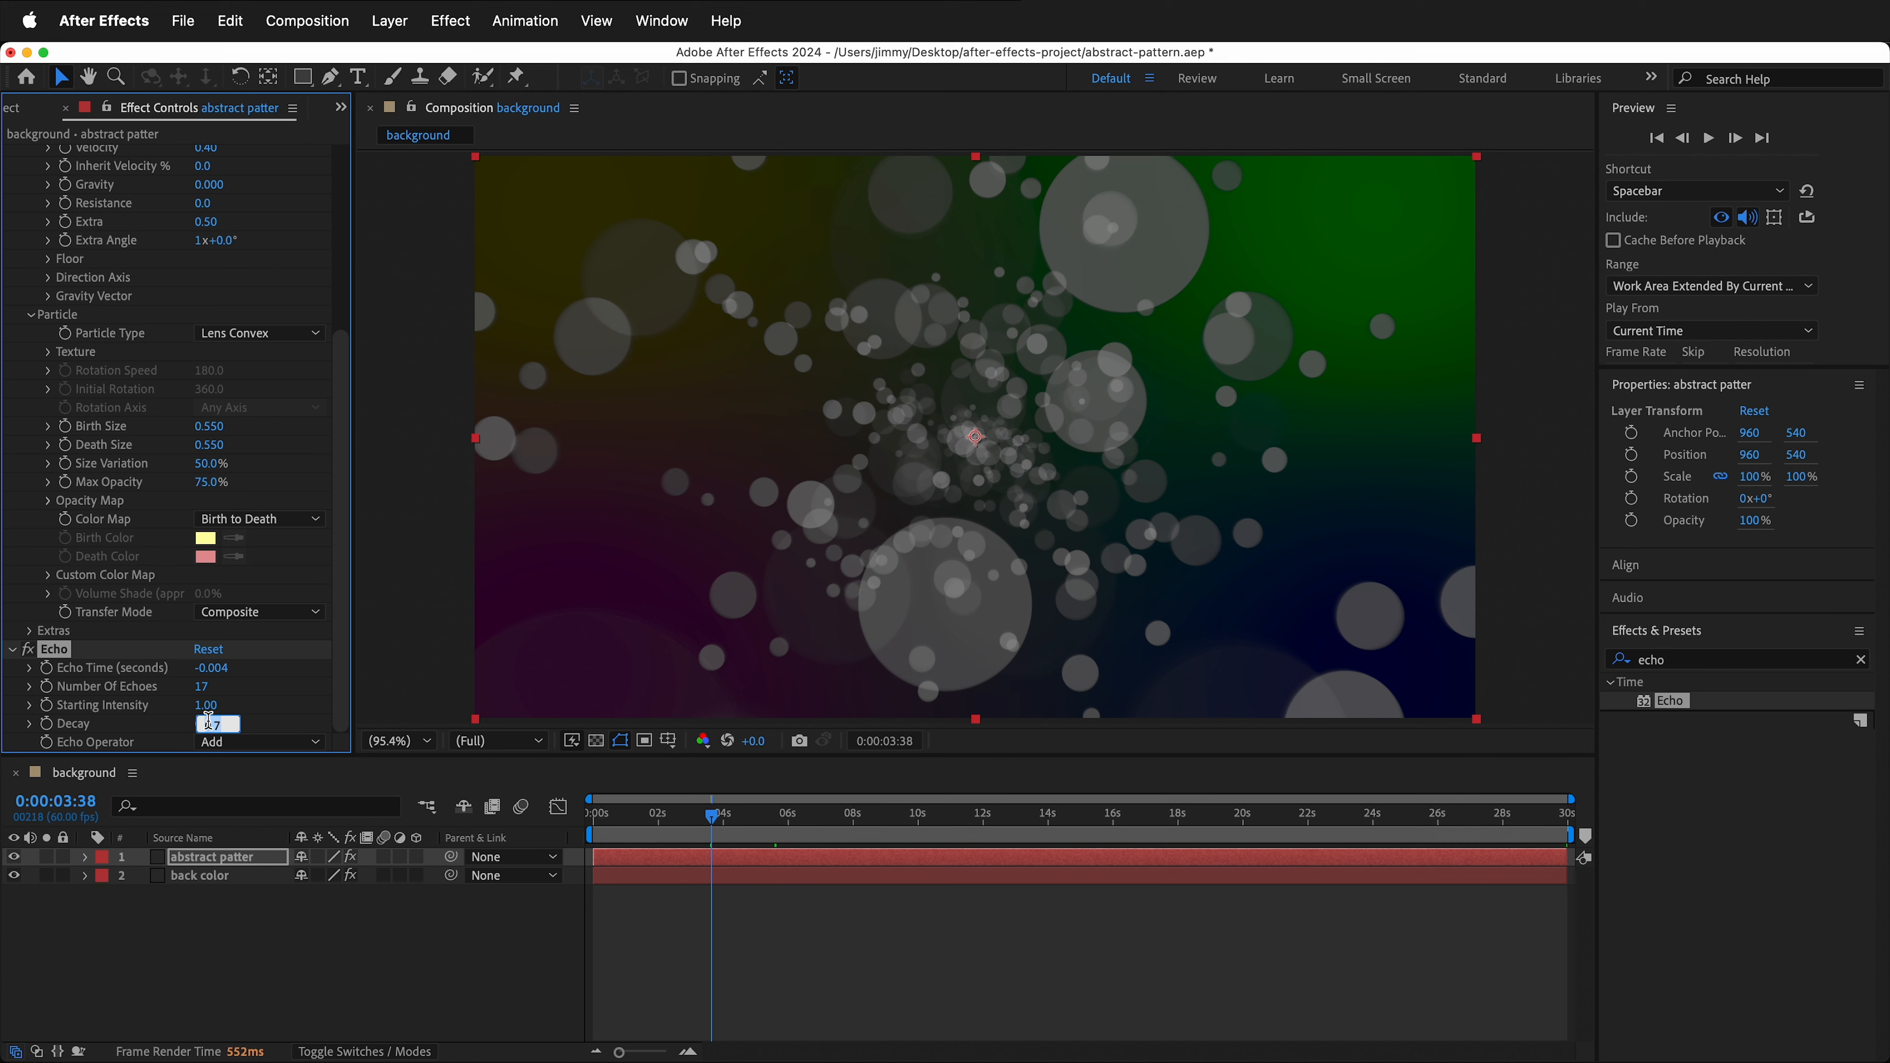
pyautogui.write('0.8')
pyautogui.press('Return')
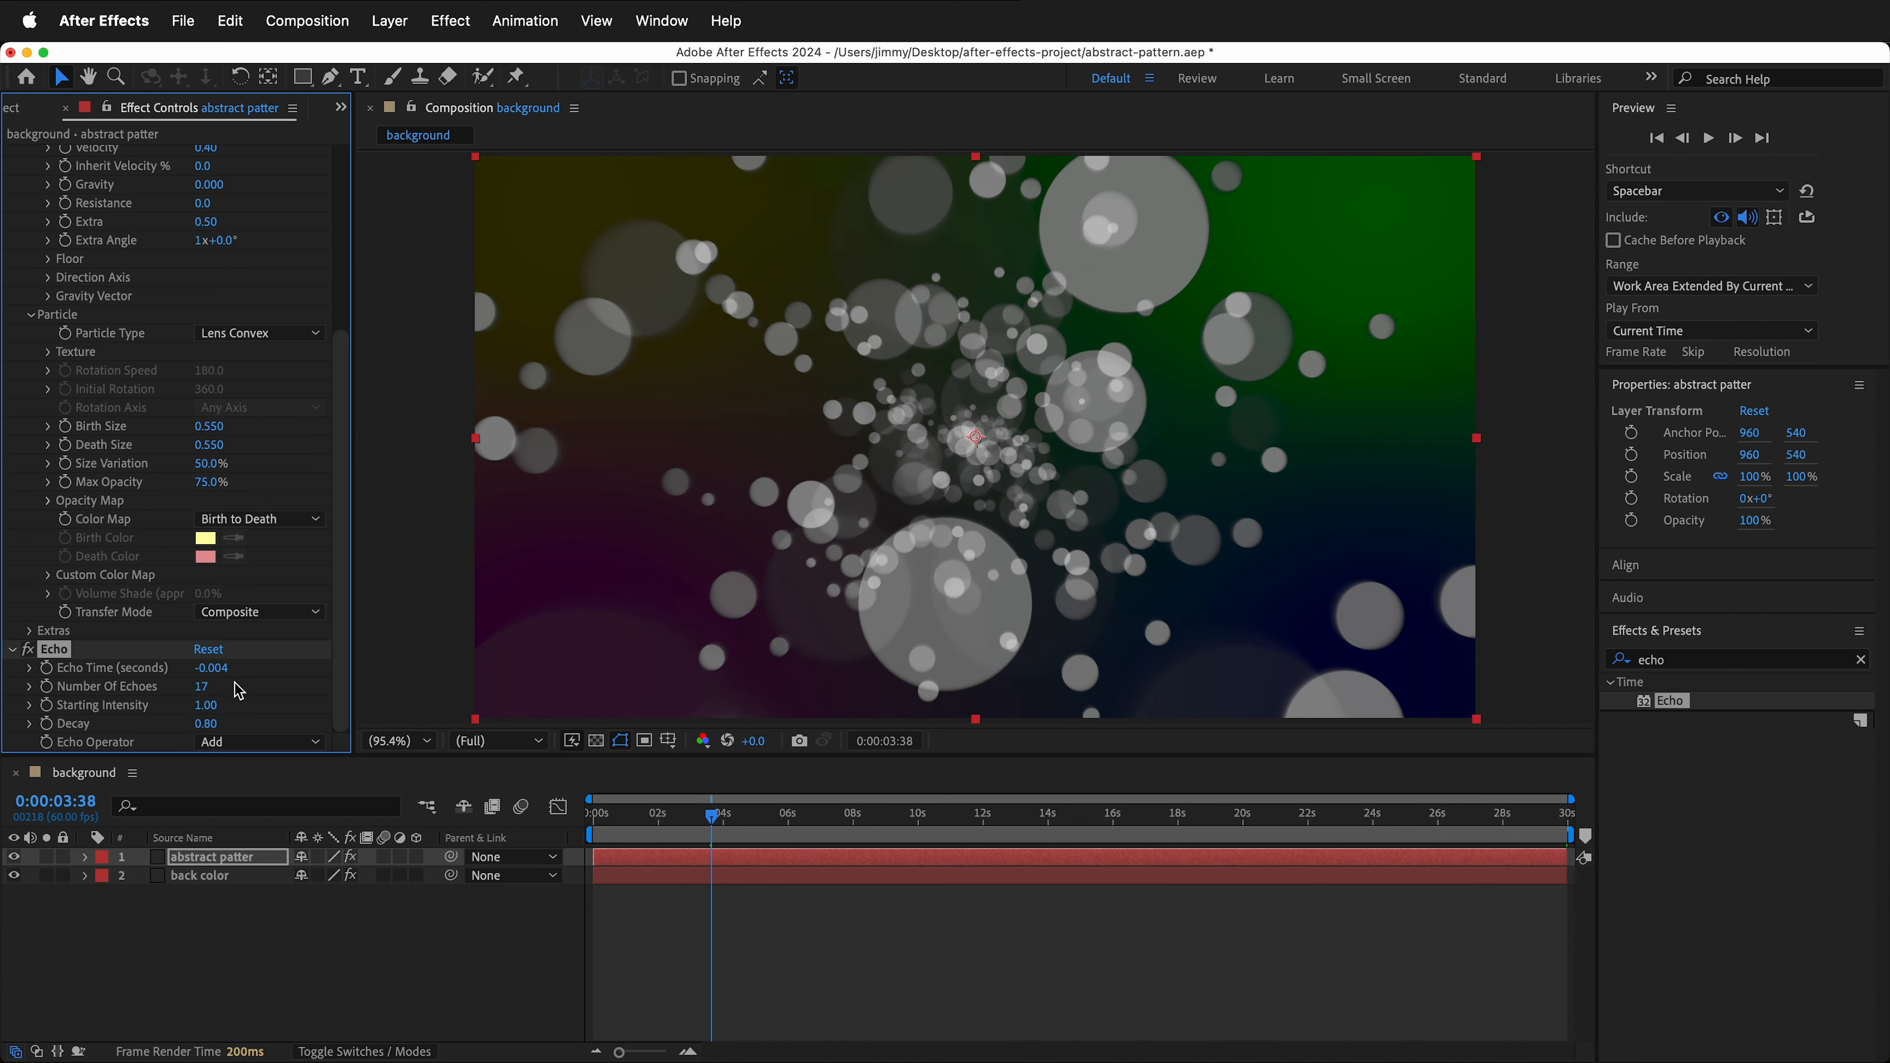
pyautogui.click(12, 650)
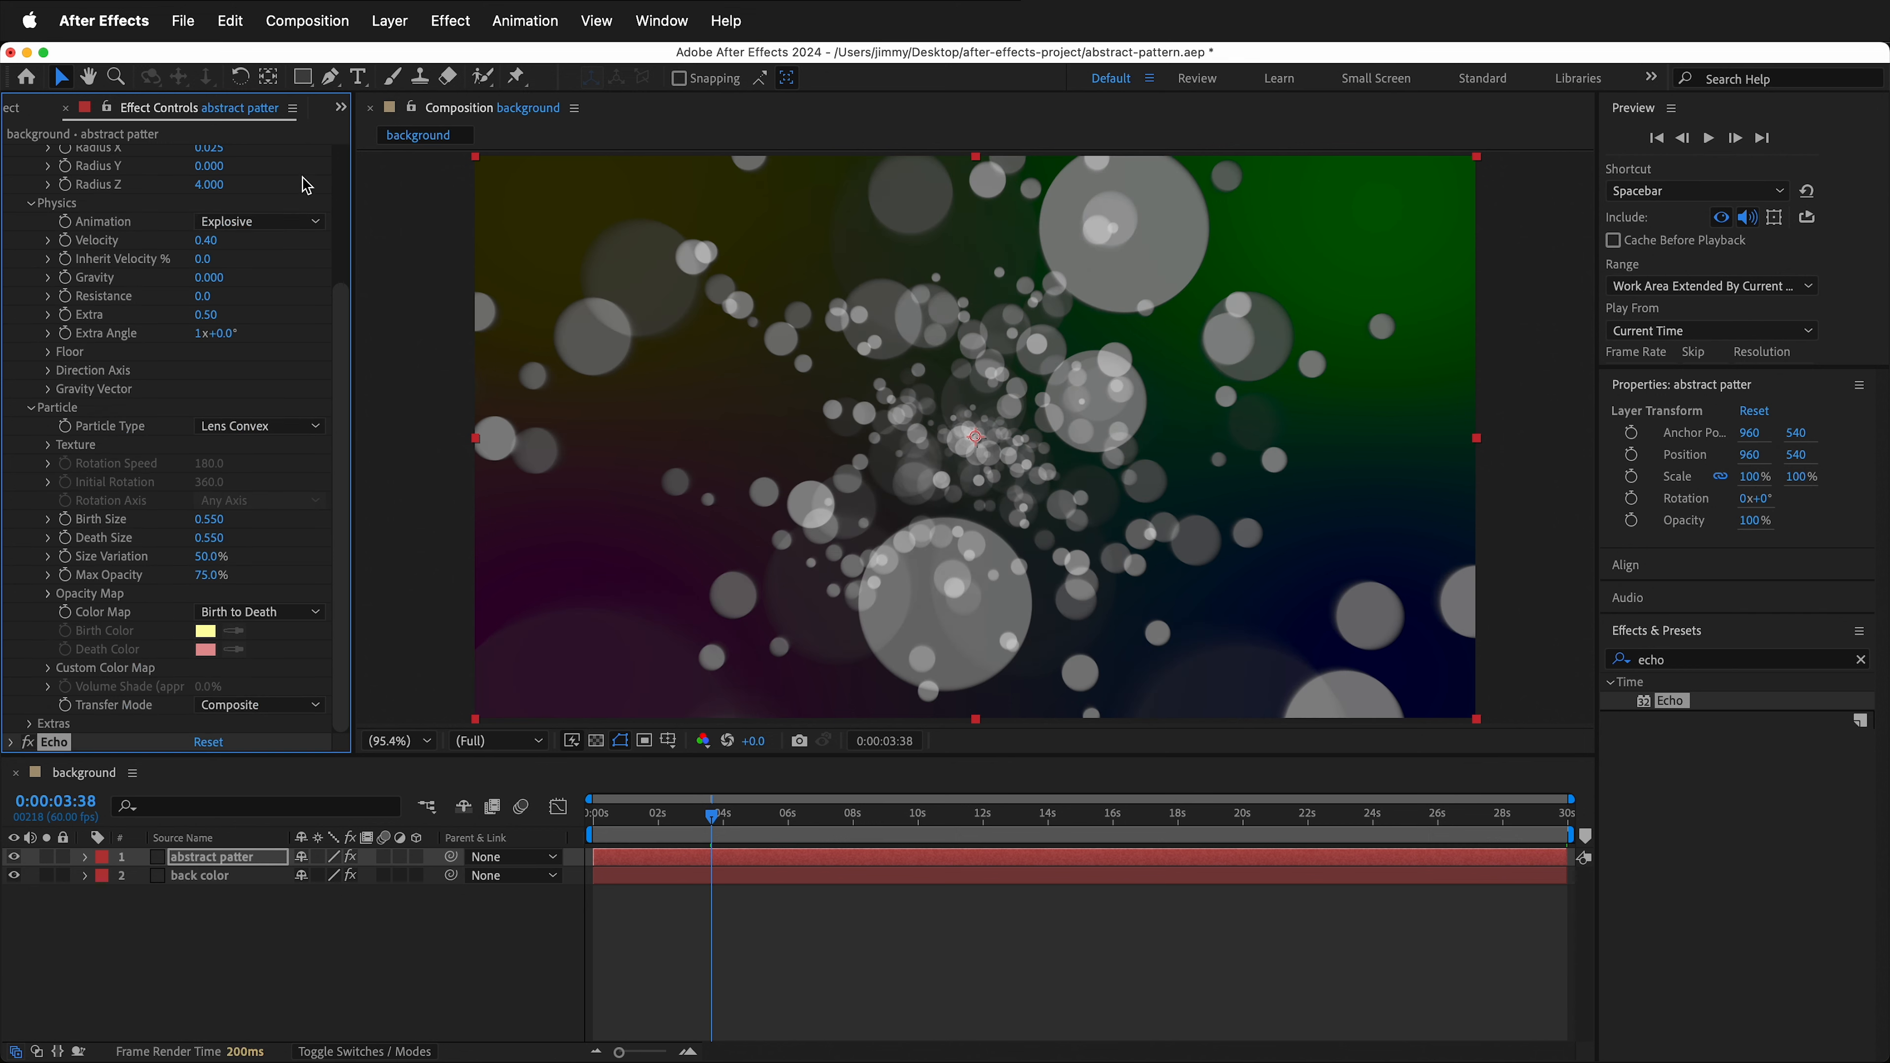
# - Search the effects for hex and apply CC HexTile to the layer
pyautogui.moveTo(713, 811); pyautogui.dragTo(824, 819)
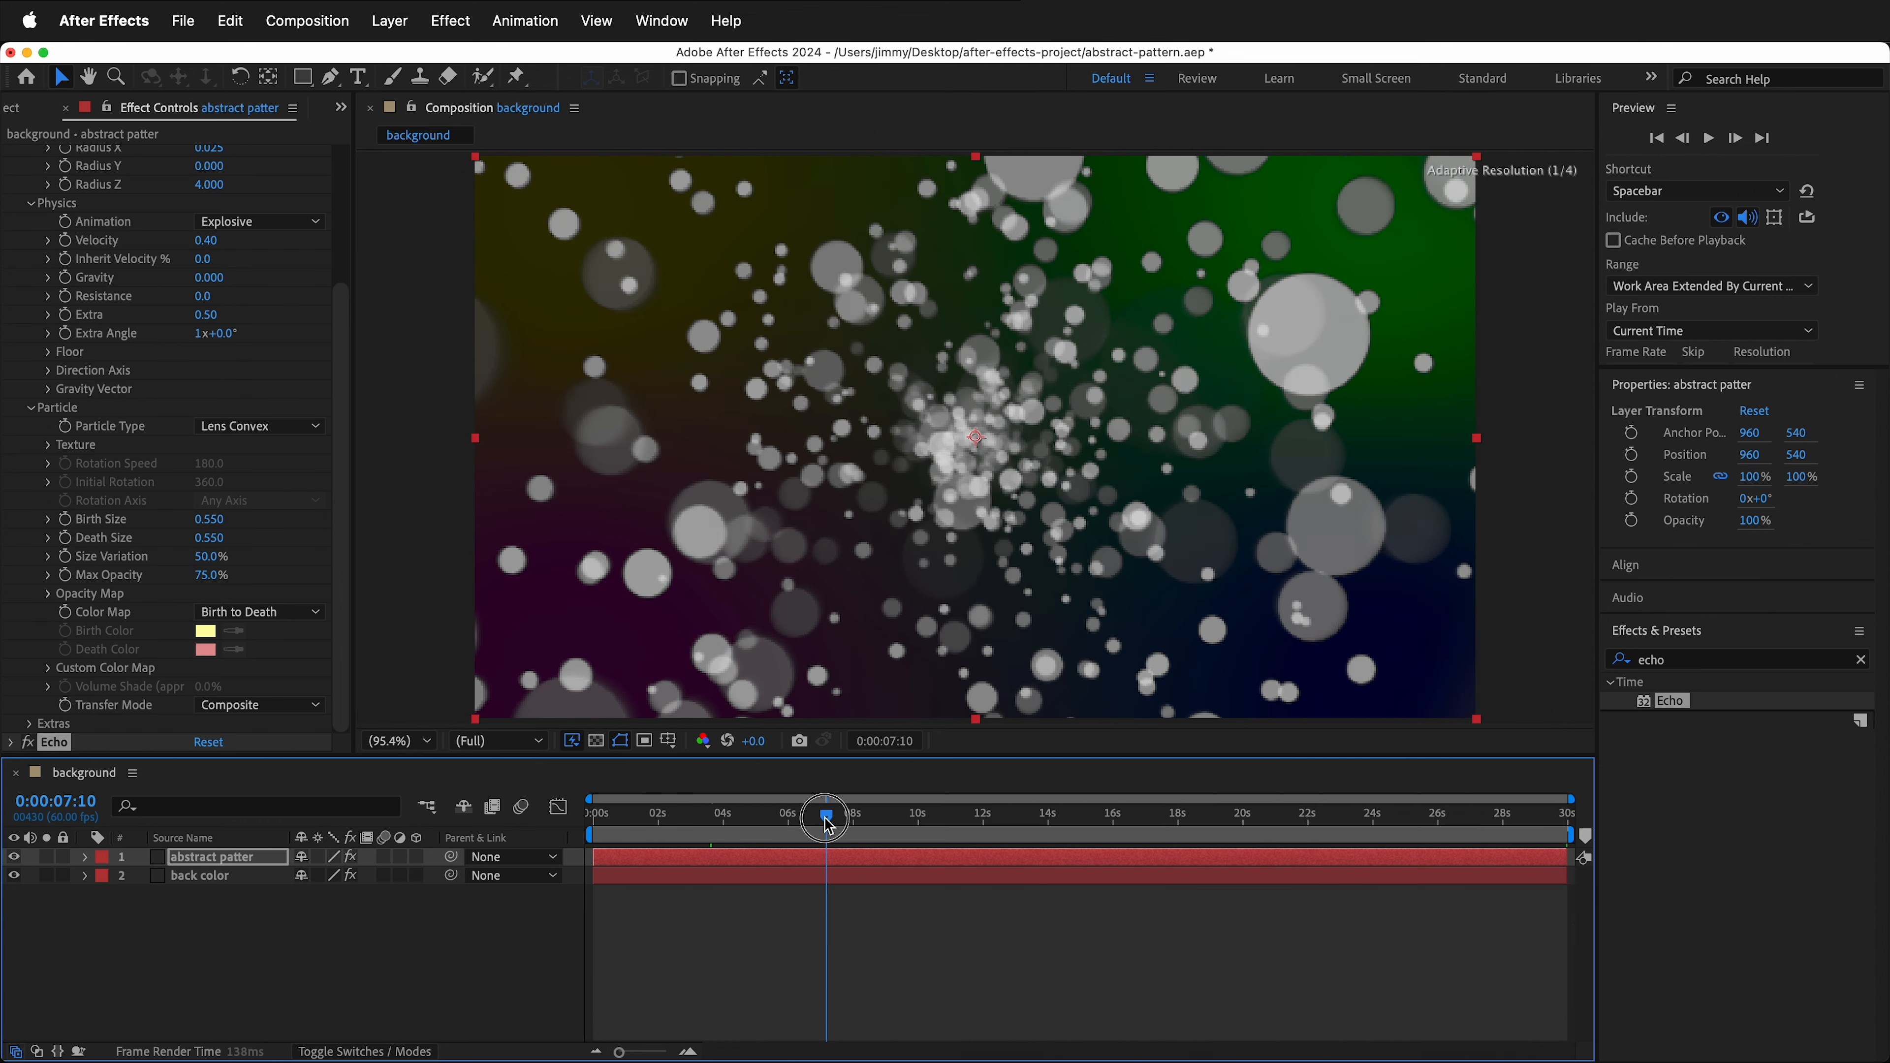
pyautogui.click(1721, 659)
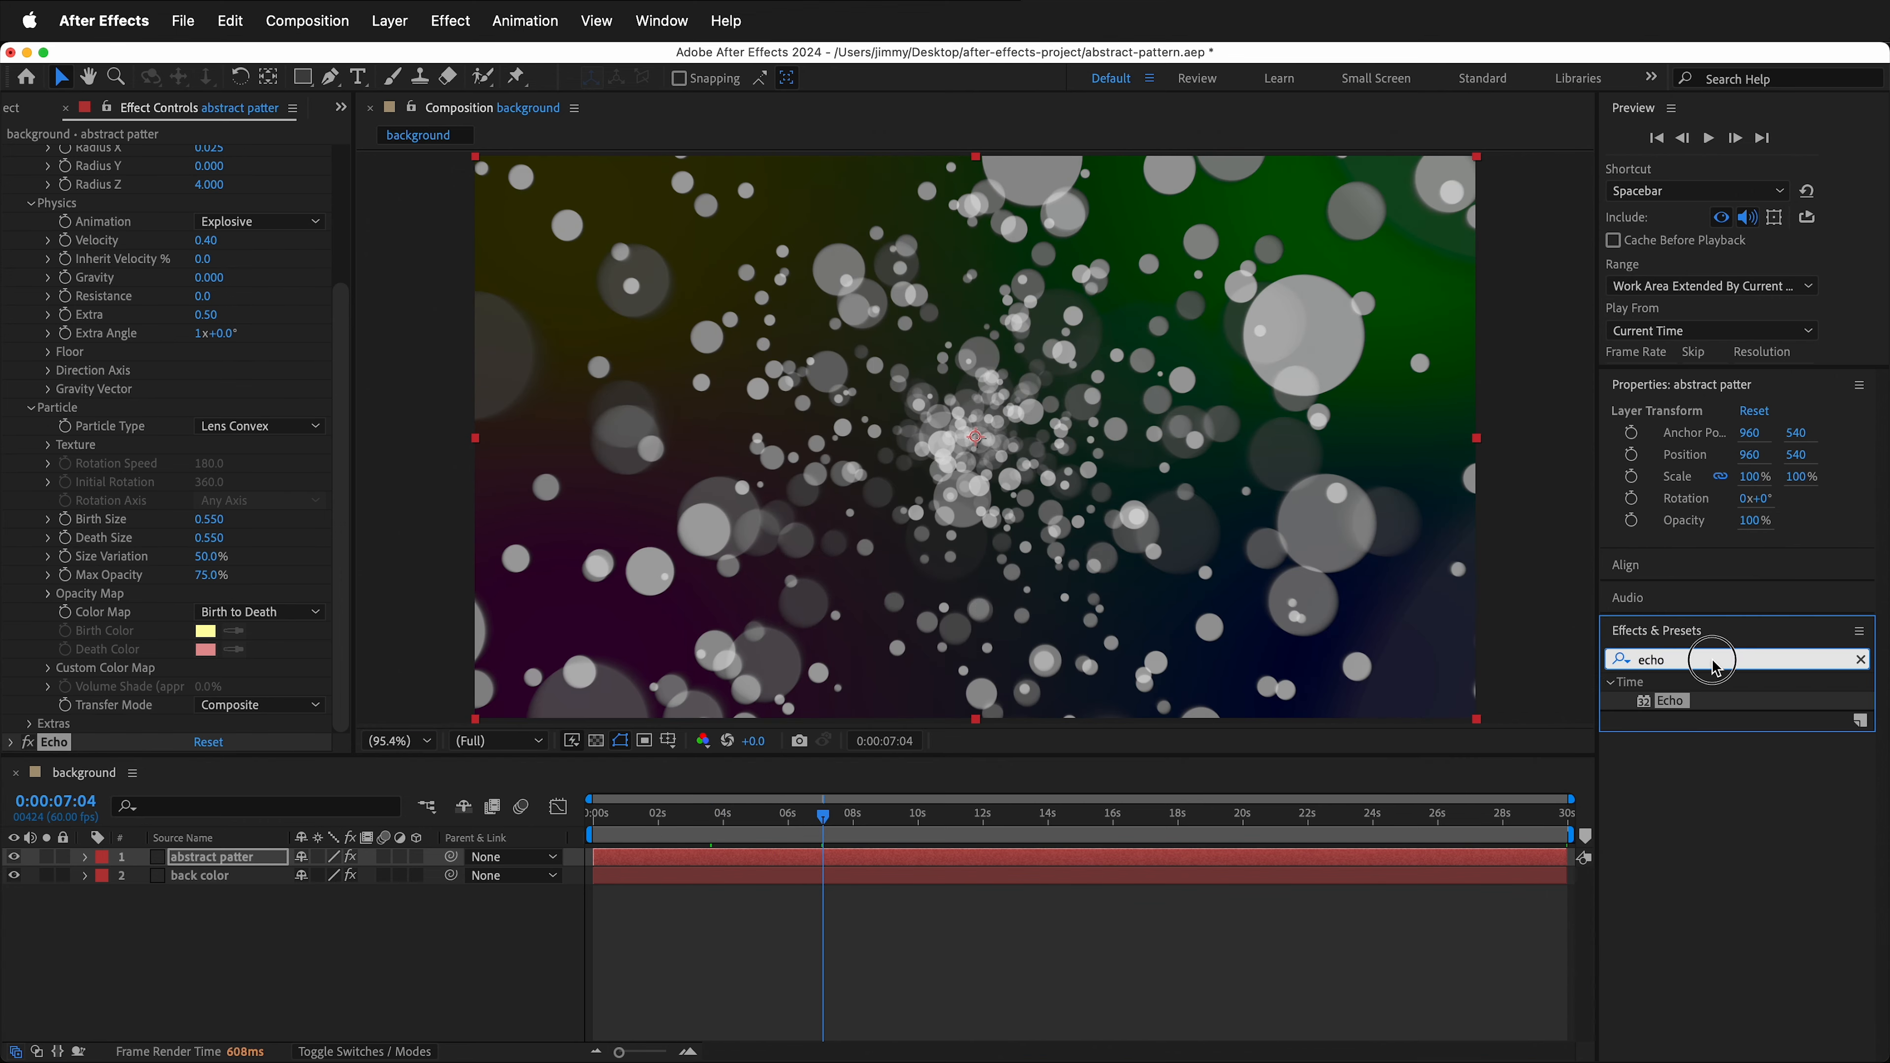
pyautogui.write('hex')
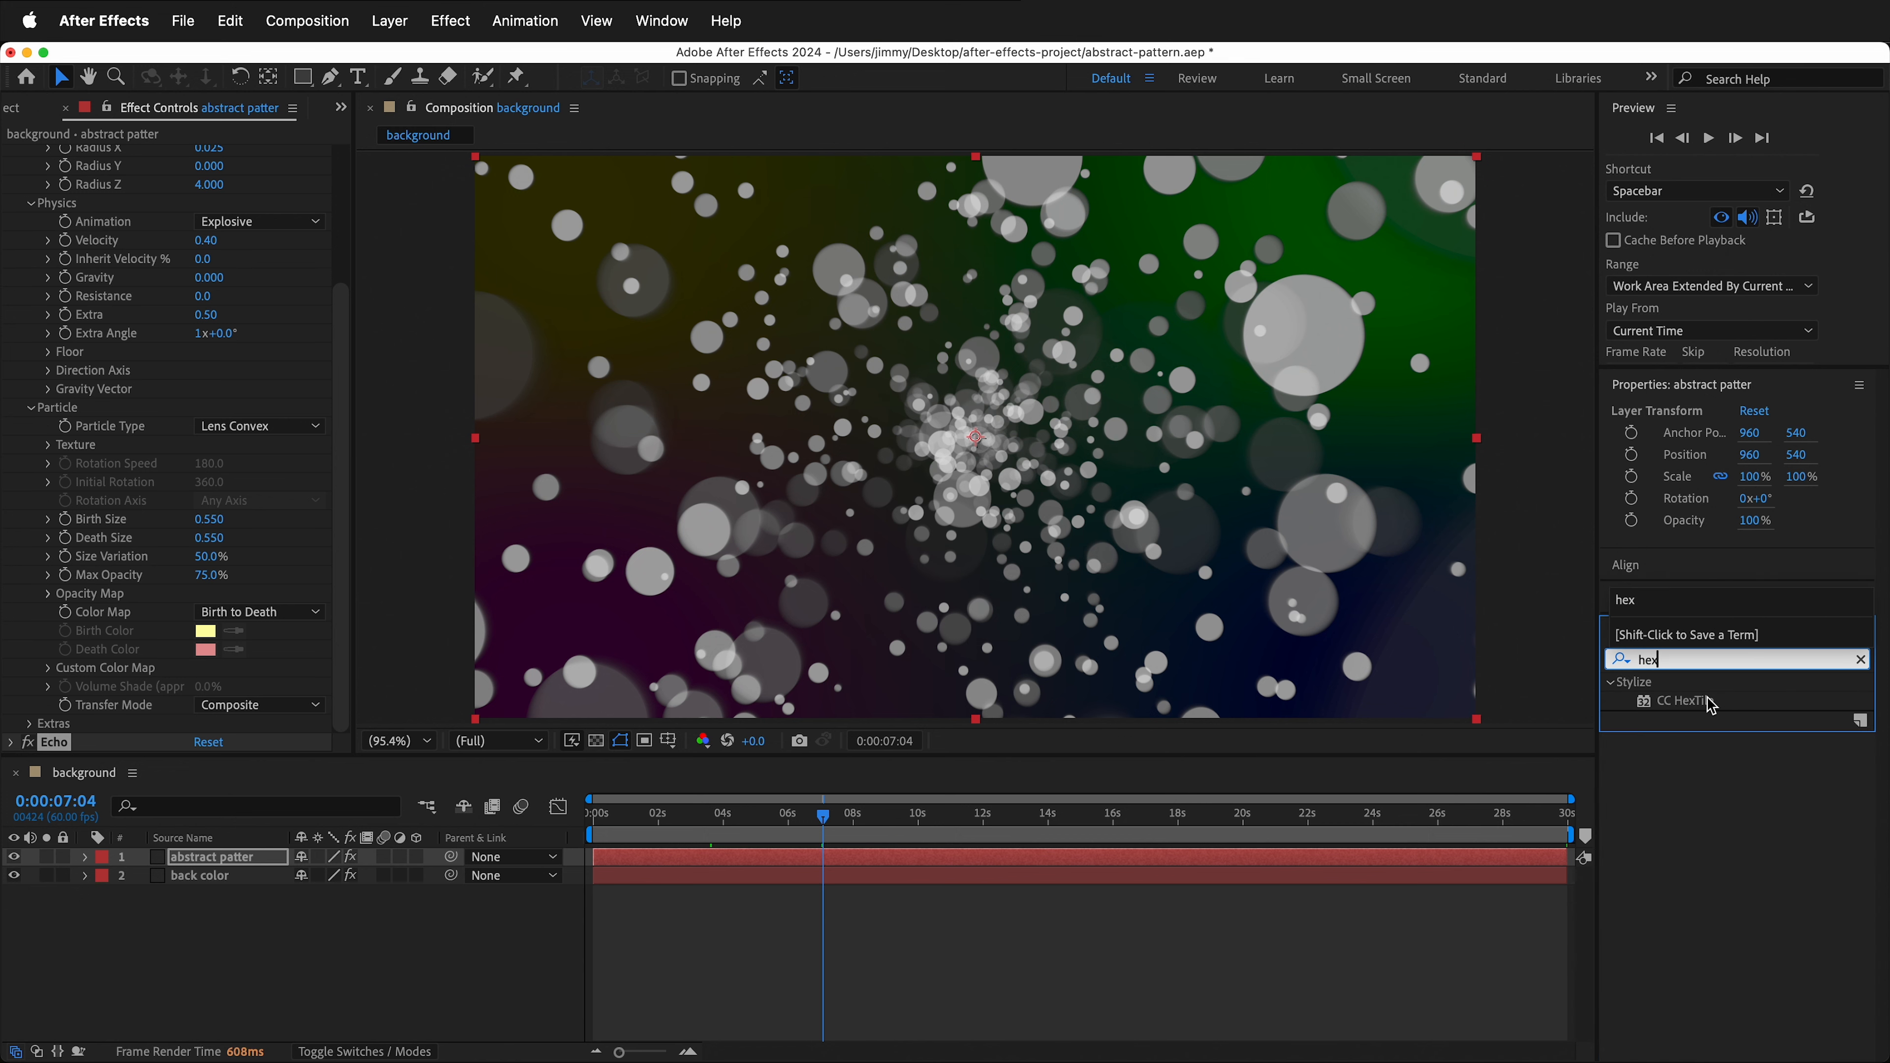
pyautogui.moveTo(1710, 705); pyautogui.dragTo(1051, 560)
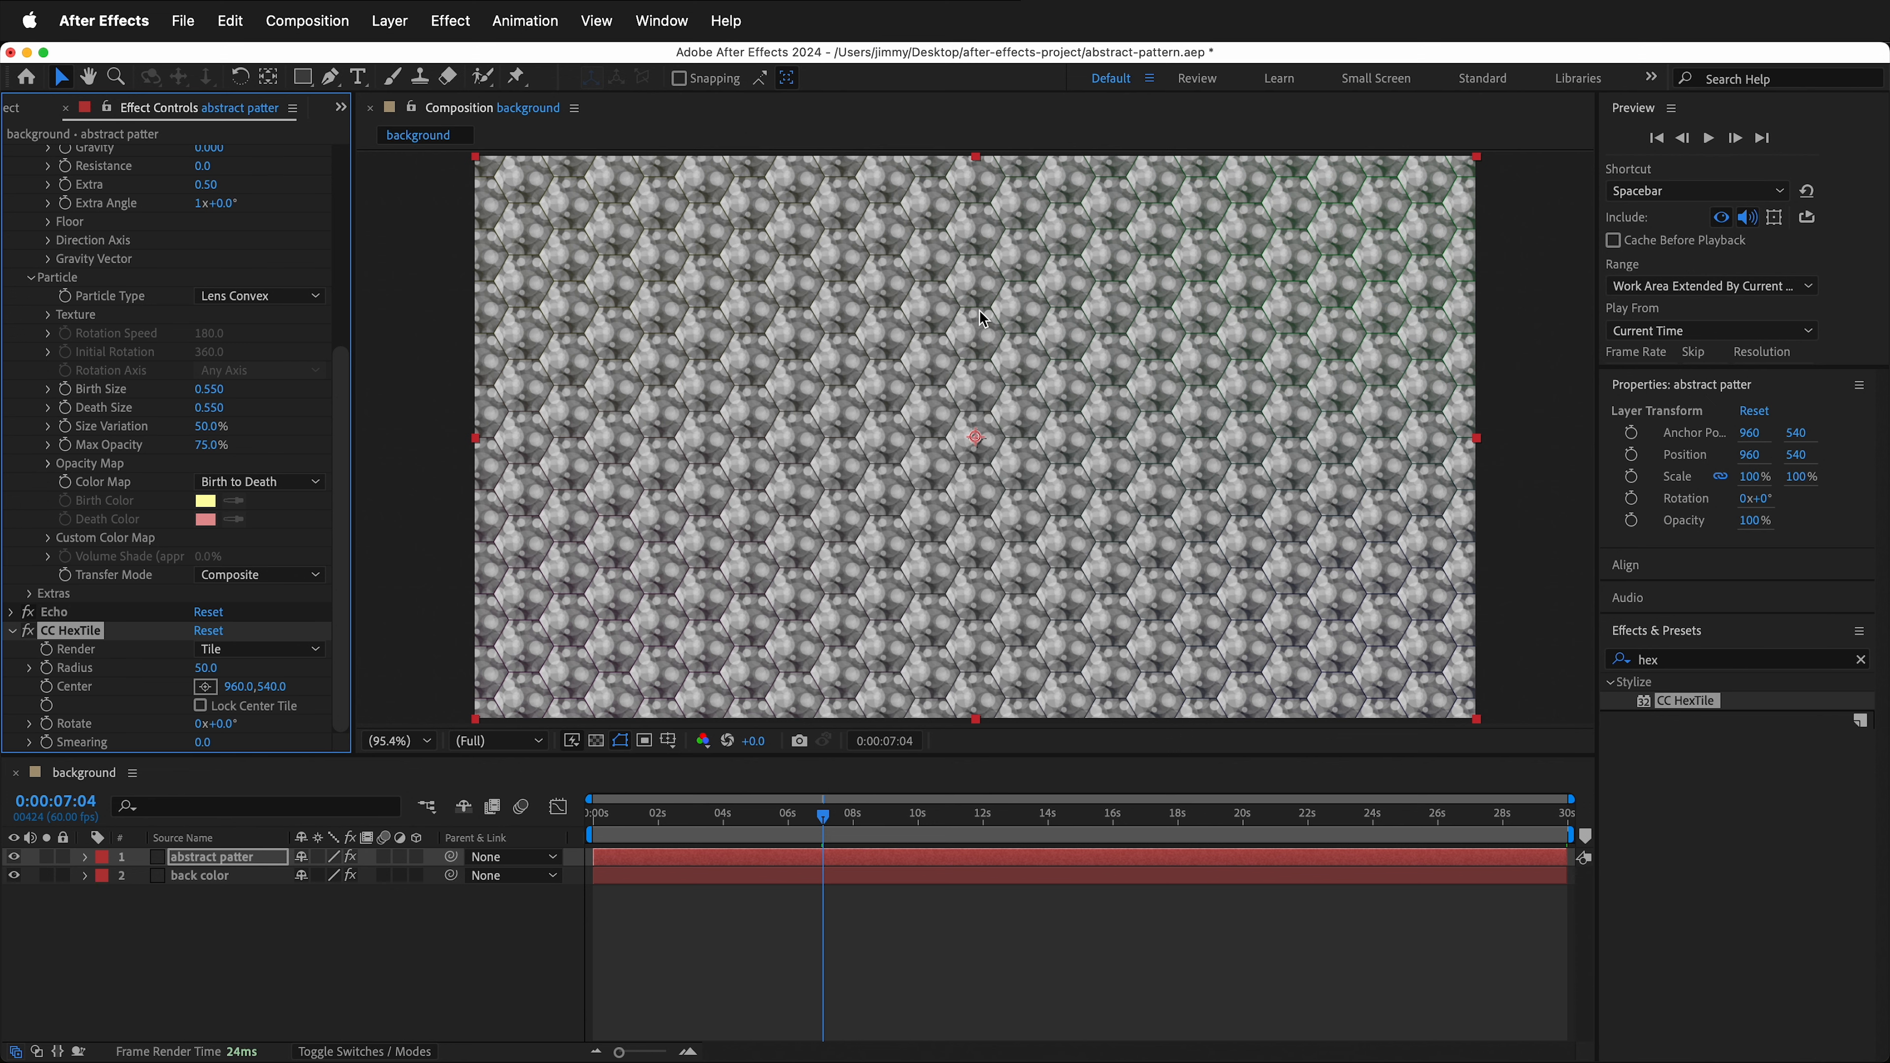
# - Increase the CC HexTile radius to about 163
pyautogui.moveTo(205, 668); pyautogui.dragTo(298, 666)
pyautogui.click(654, 816)
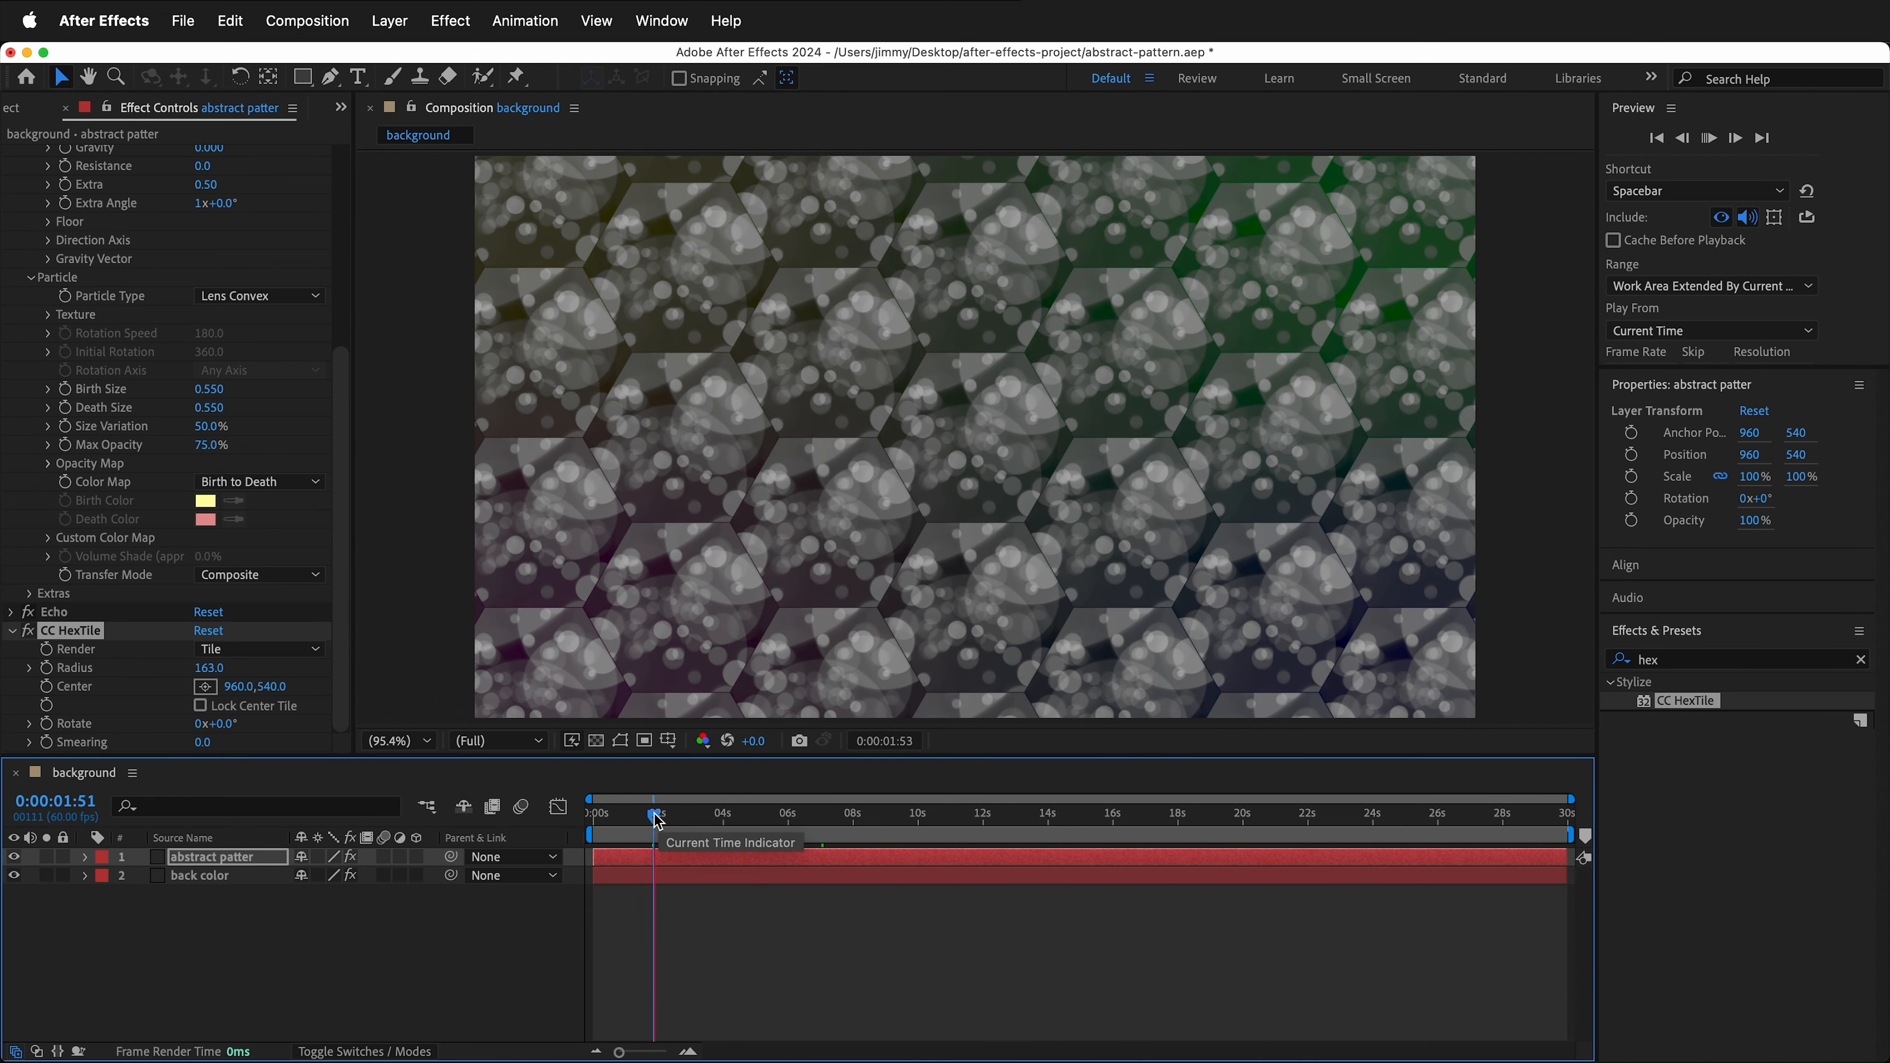
pyautogui.moveTo(654, 817); pyautogui.dragTo(722, 822)
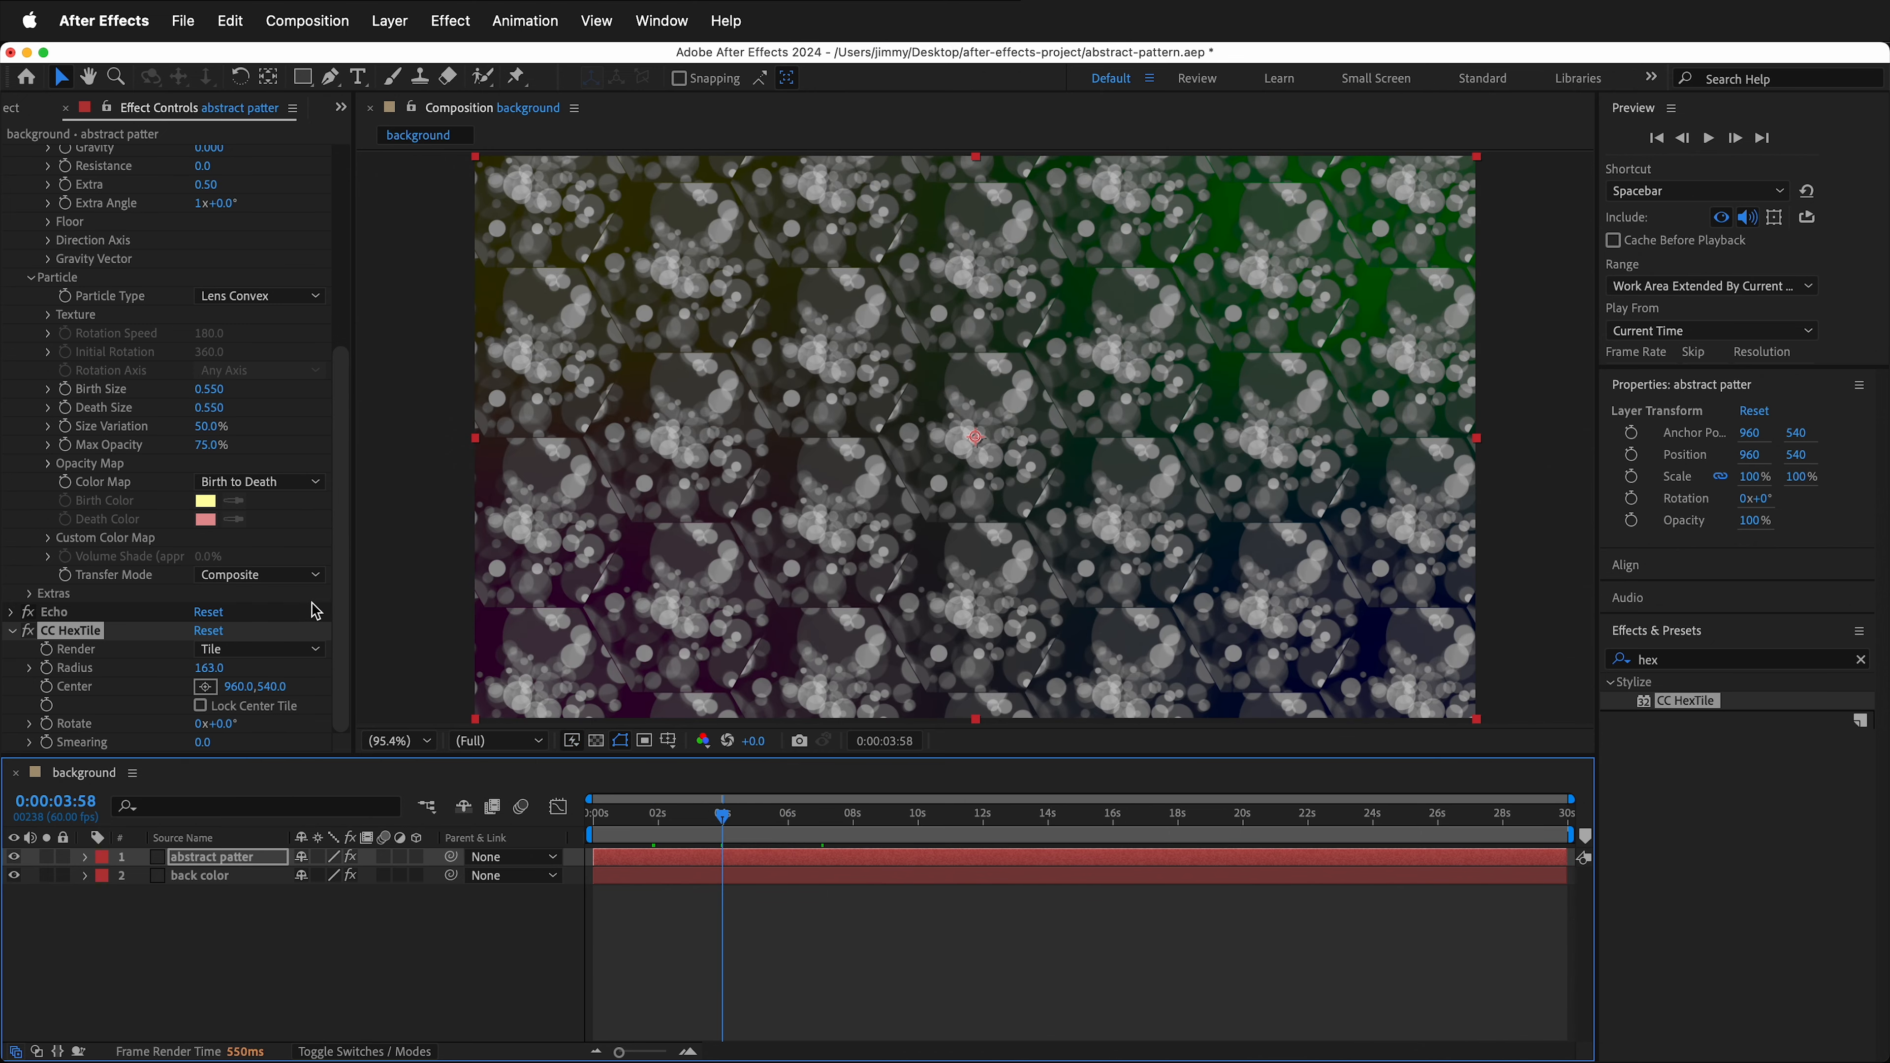
# - Set the CC HexTile render mode to Fold Seamlessly
pyautogui.click(277, 651)
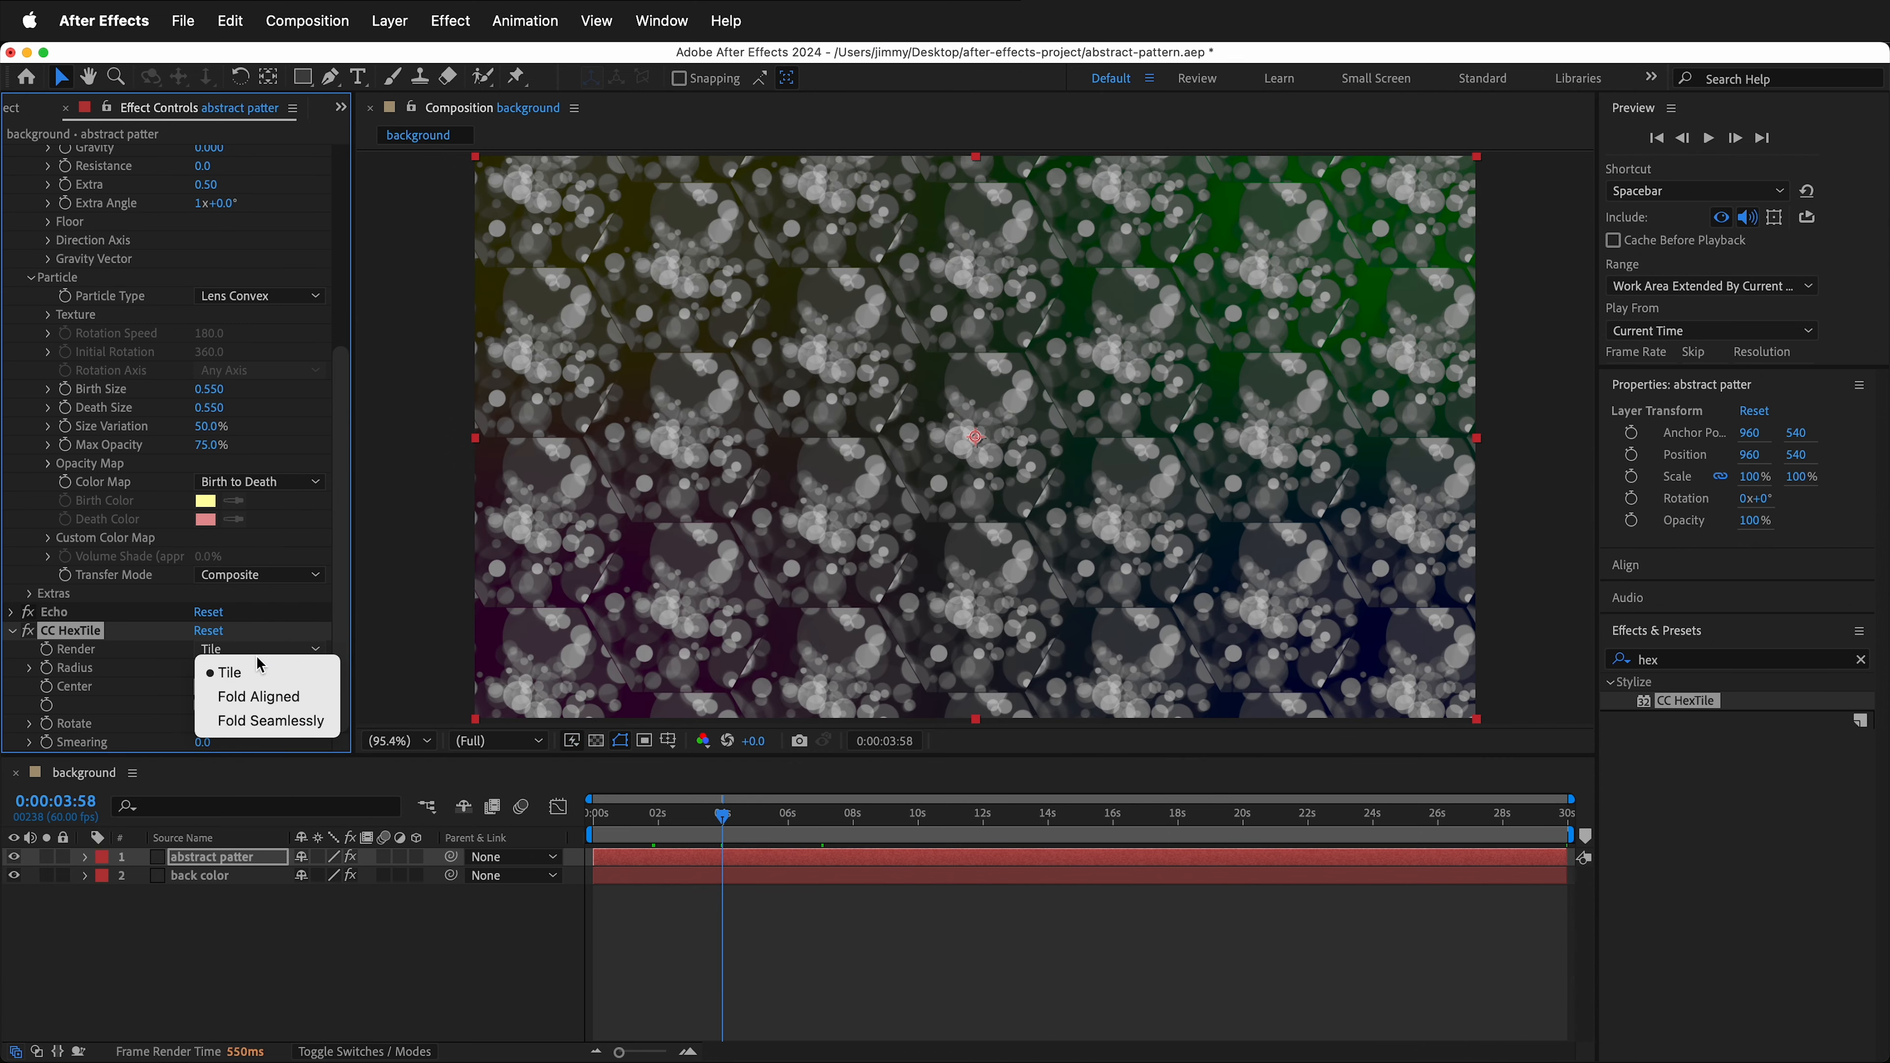
pyautogui.click(268, 696)
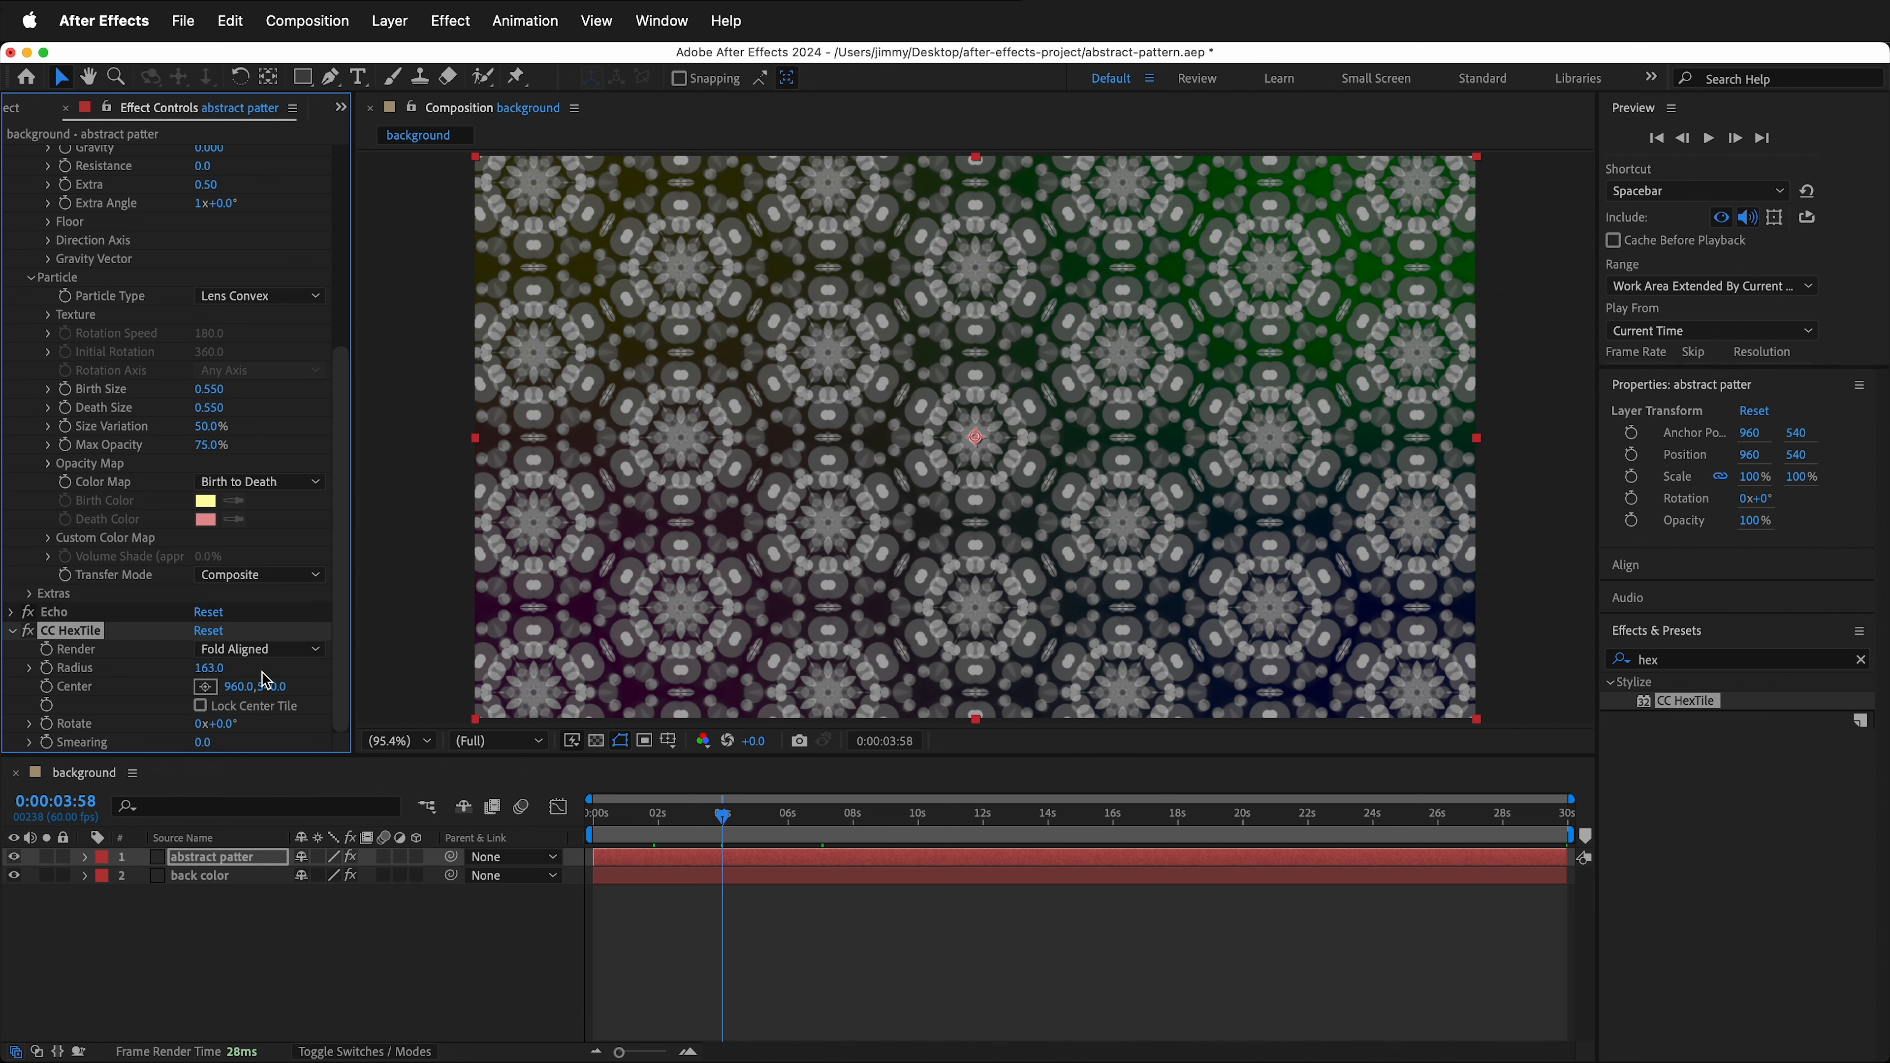
pyautogui.click(269, 649)
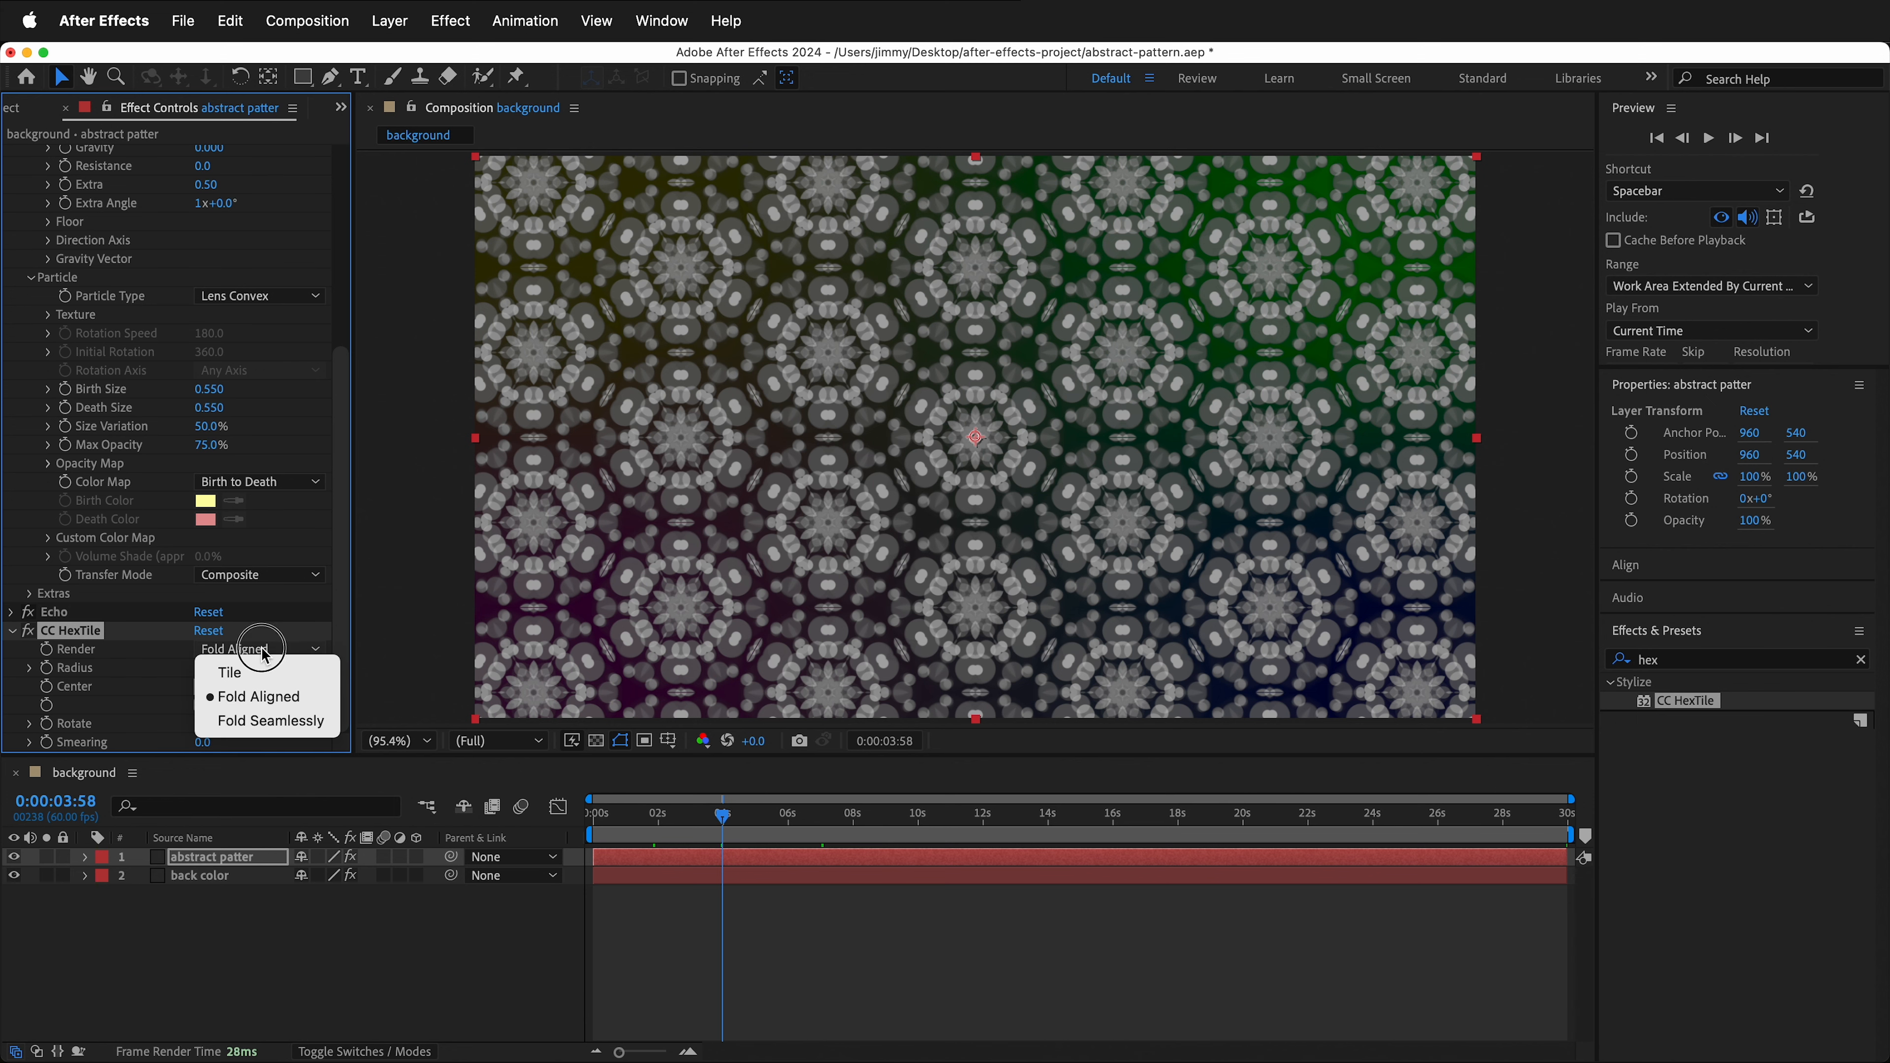
pyautogui.click(286, 721)
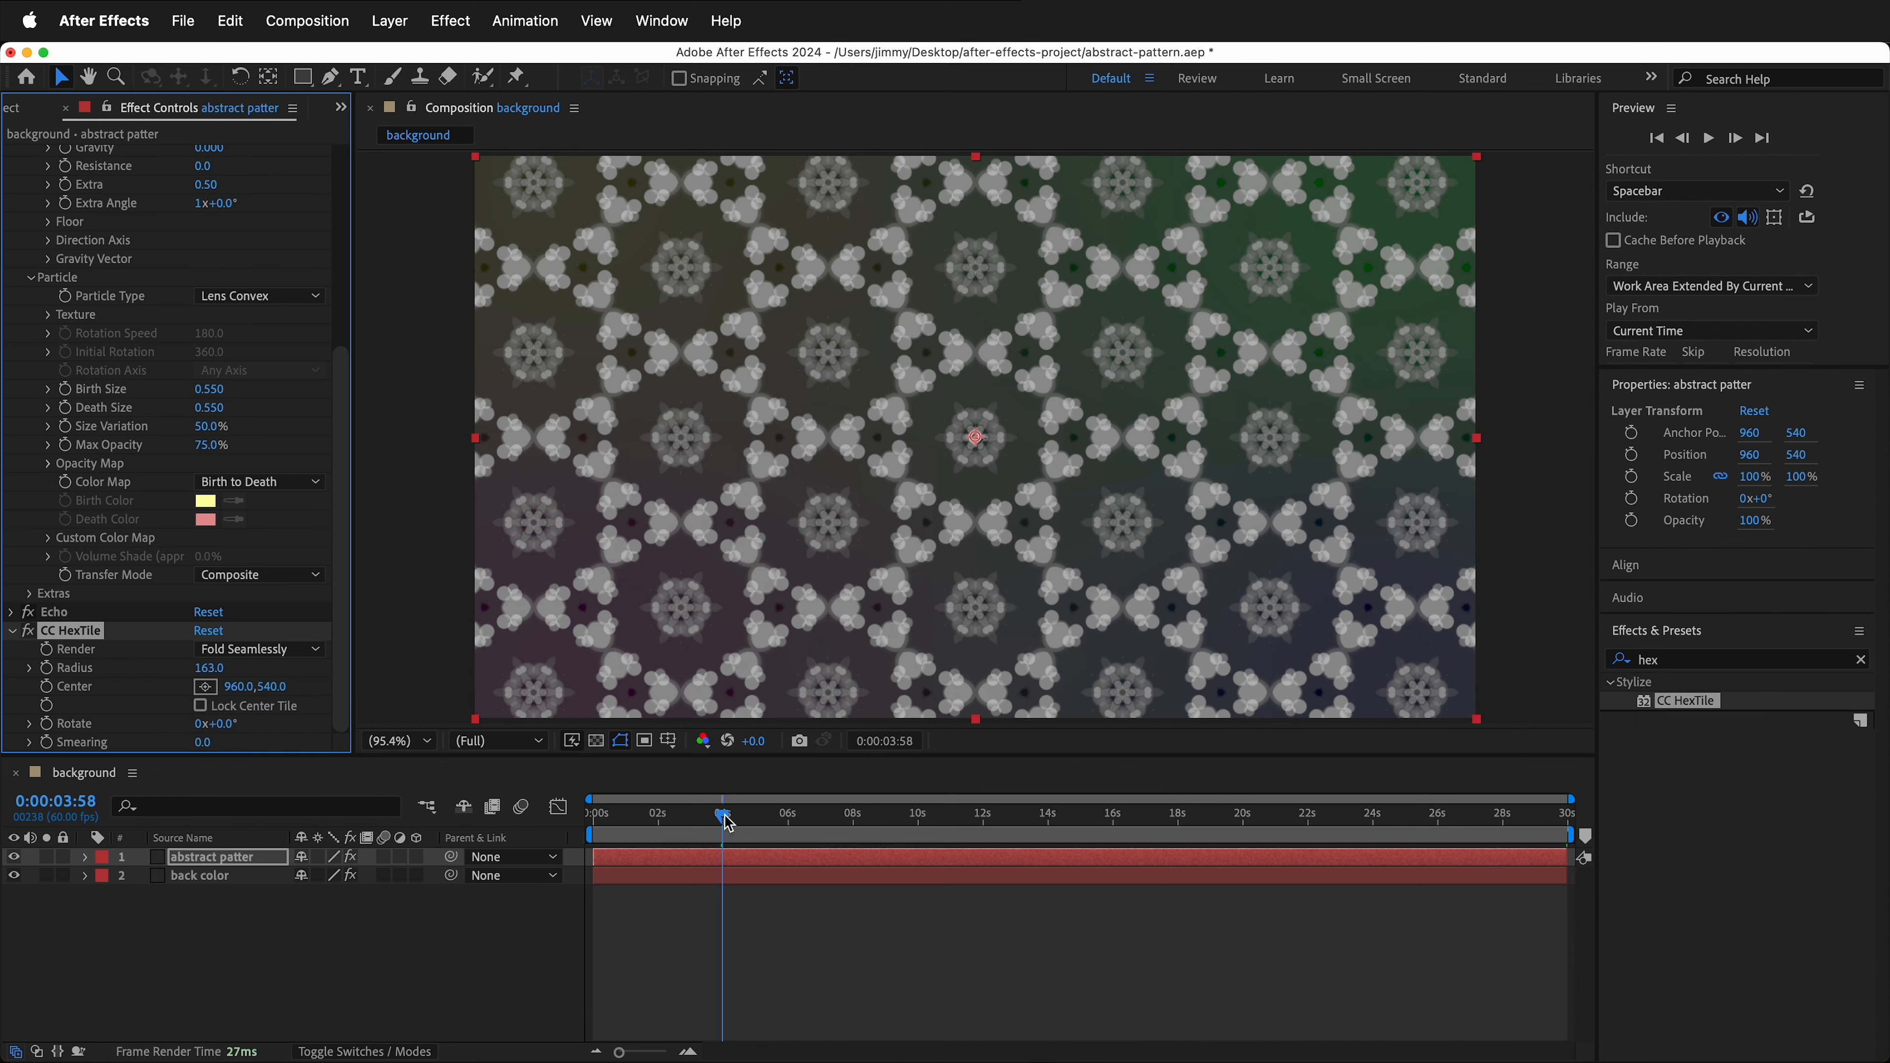
# - Increase the CC HexTile radius to about 289 and collapse the effect
pyautogui.moveTo(728, 821); pyautogui.dragTo(834, 817)
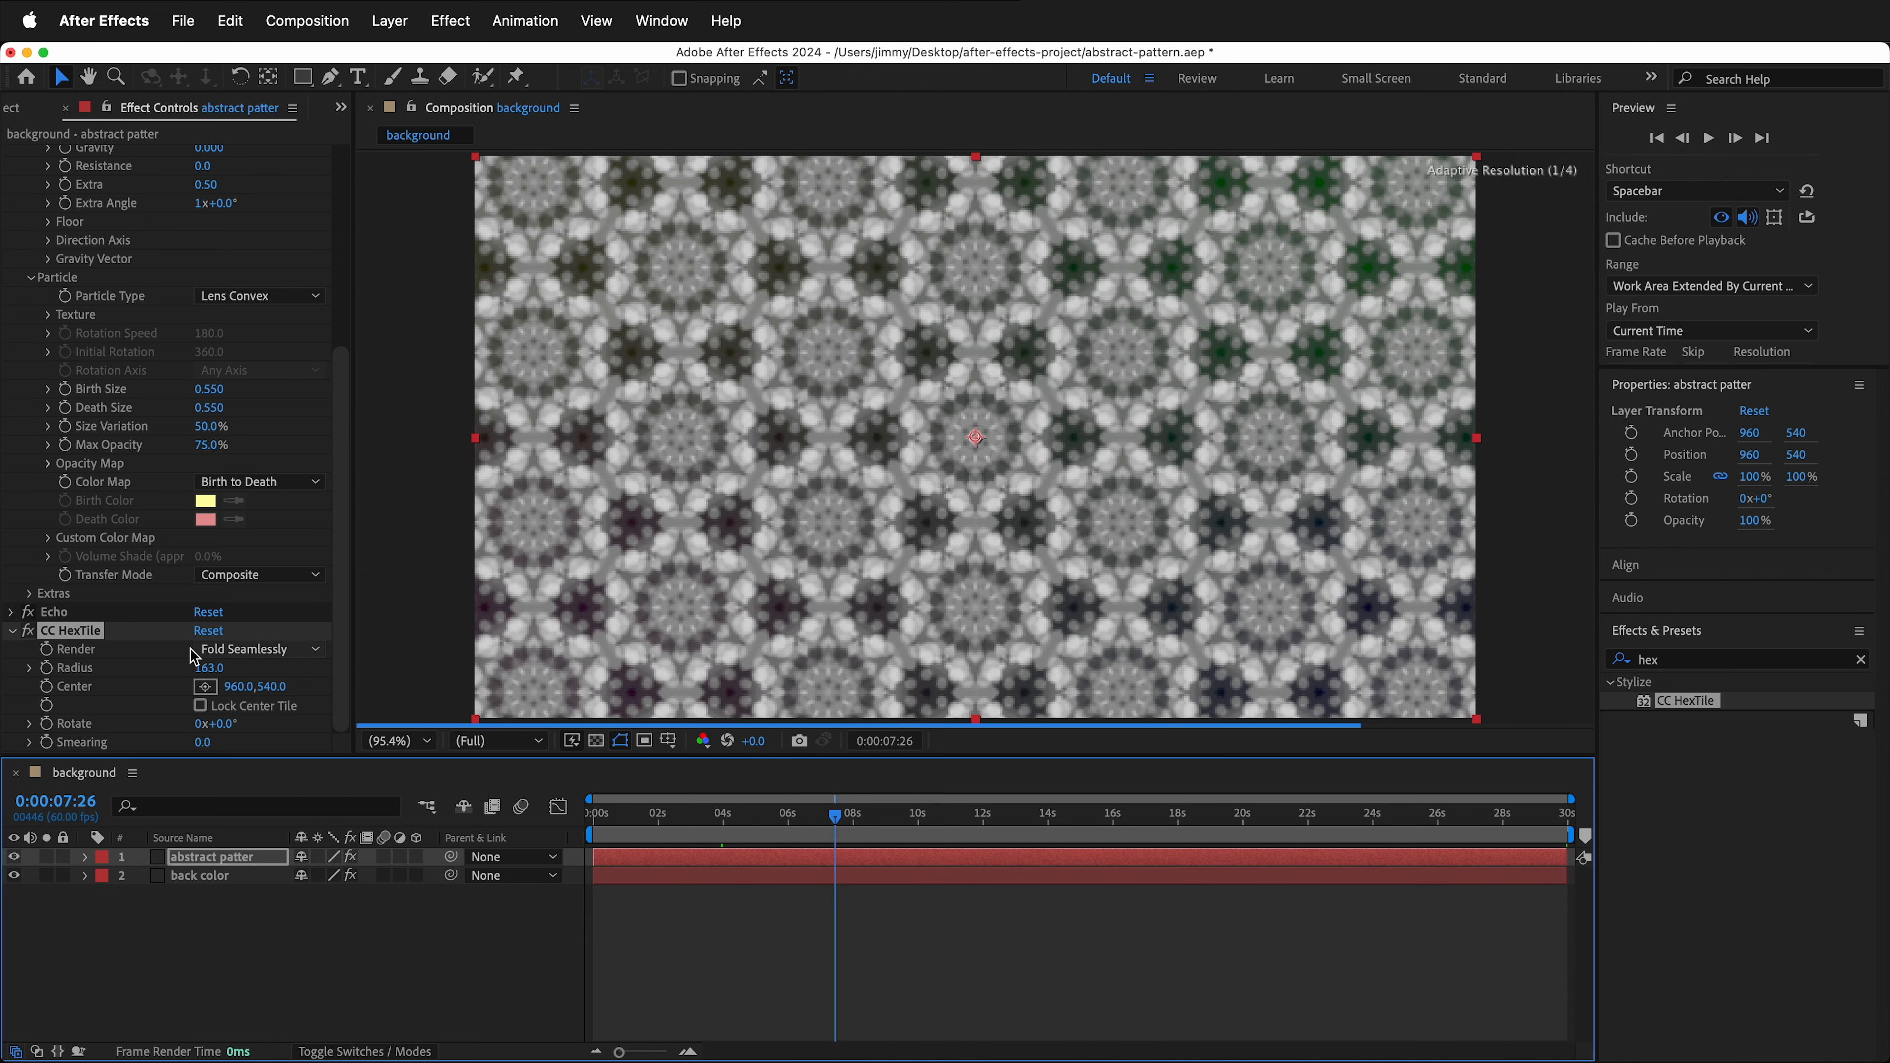
pyautogui.moveTo(209, 668); pyautogui.dragTo(357, 662)
pyautogui.moveTo(835, 819); pyautogui.dragTo(790, 822)
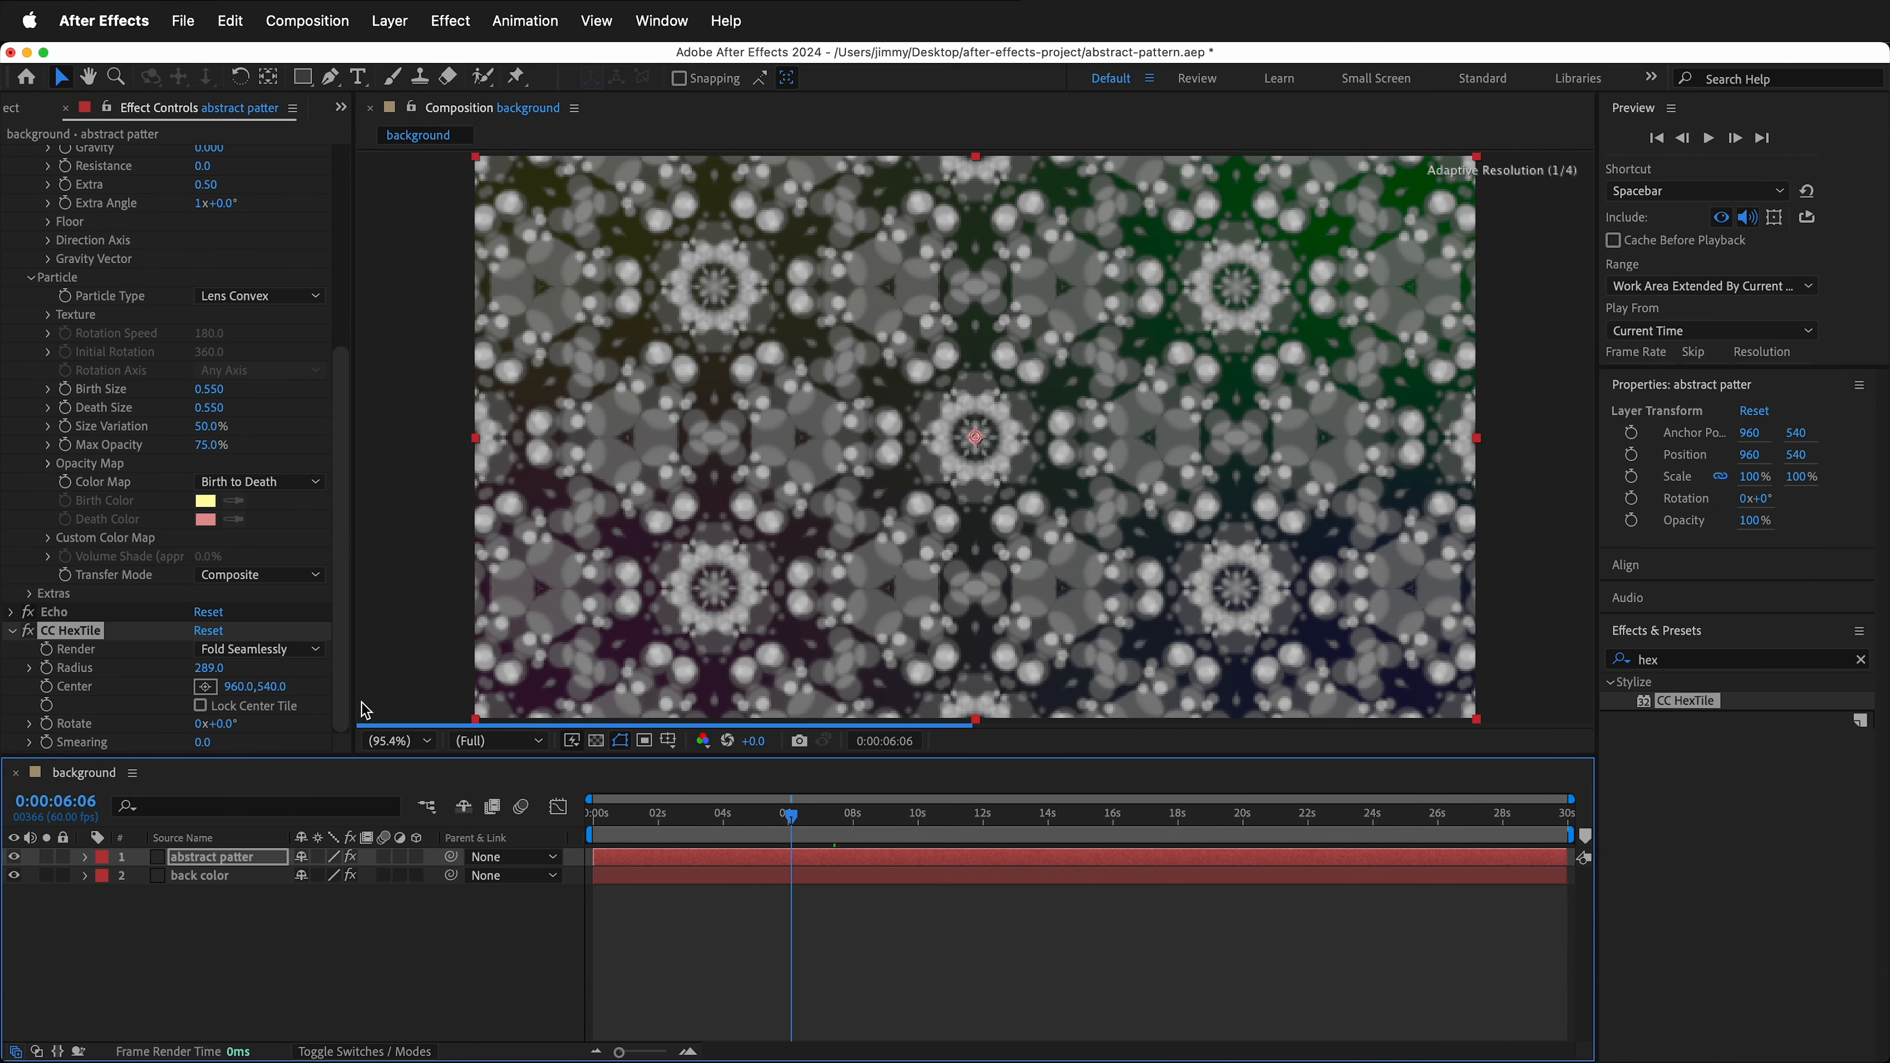
pyautogui.click(13, 631)
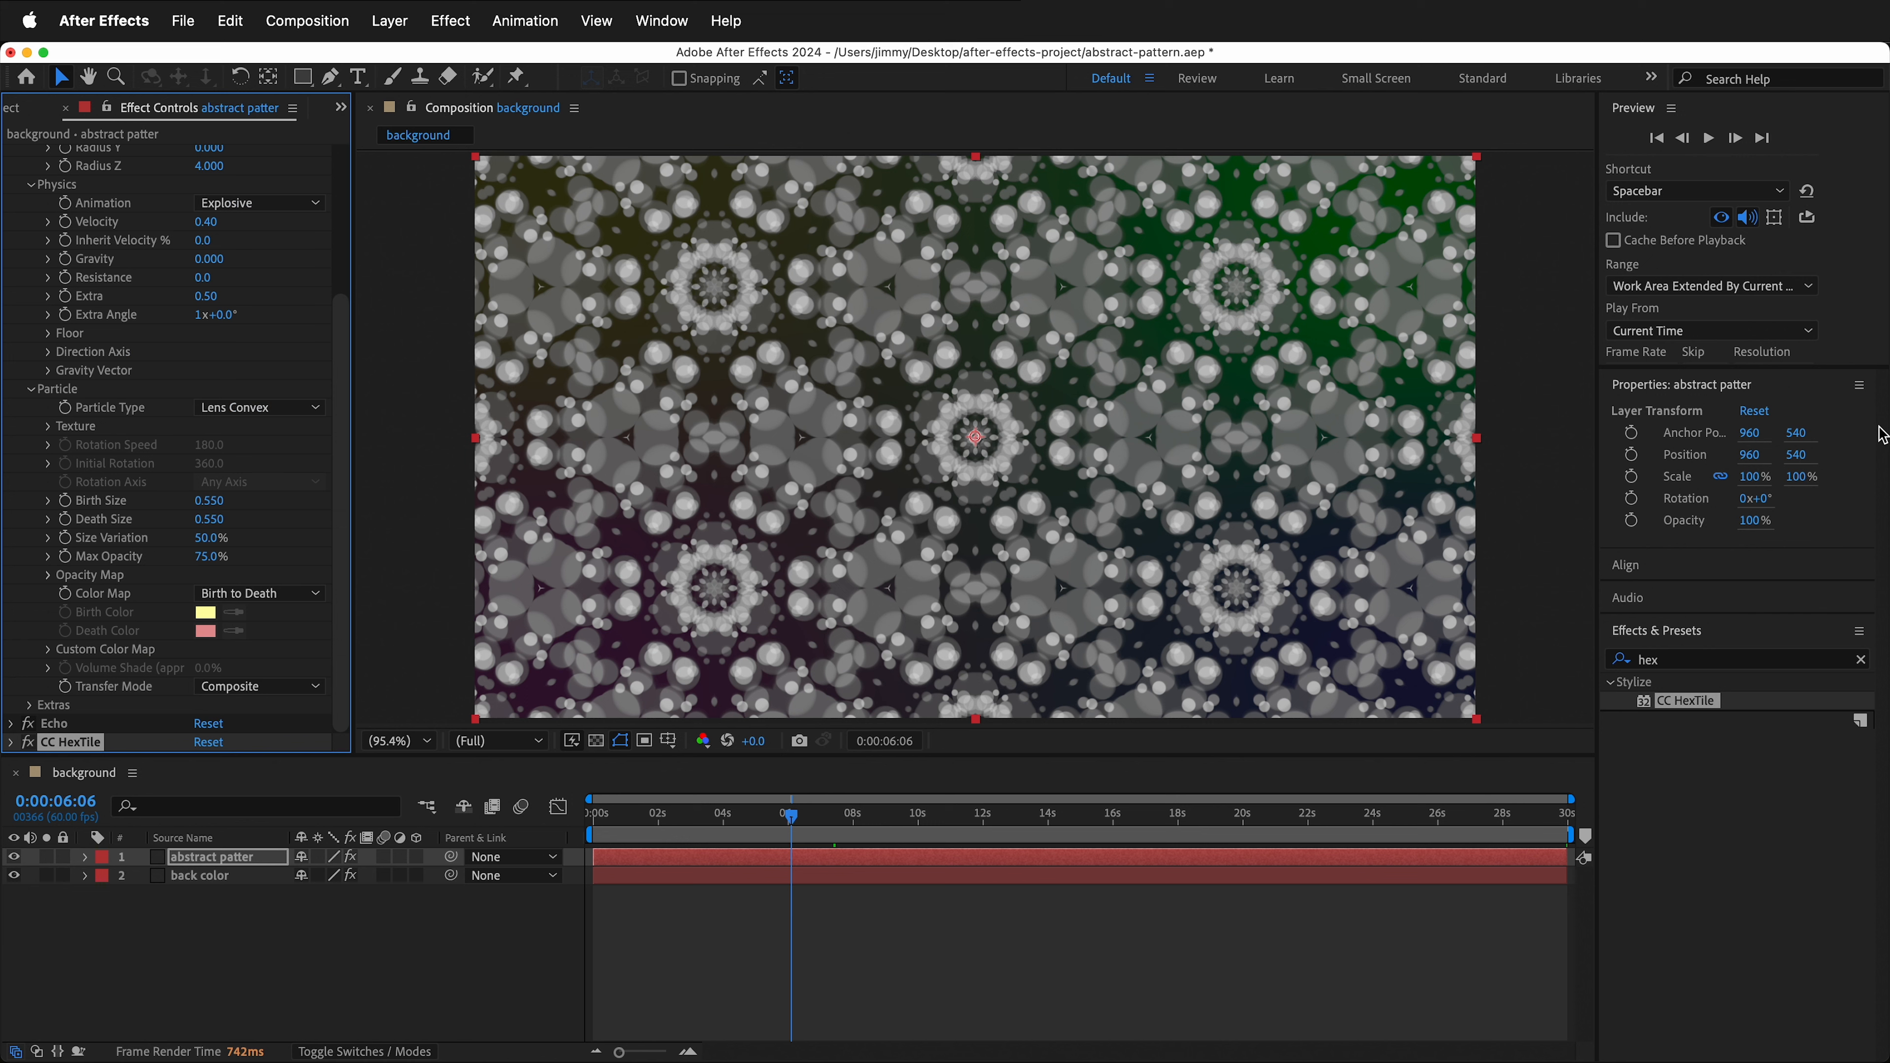
# - Search the effects for gradi and apply Gradient Ramp to the layer
pyautogui.click(1669, 661)
pyautogui.write('gradi')
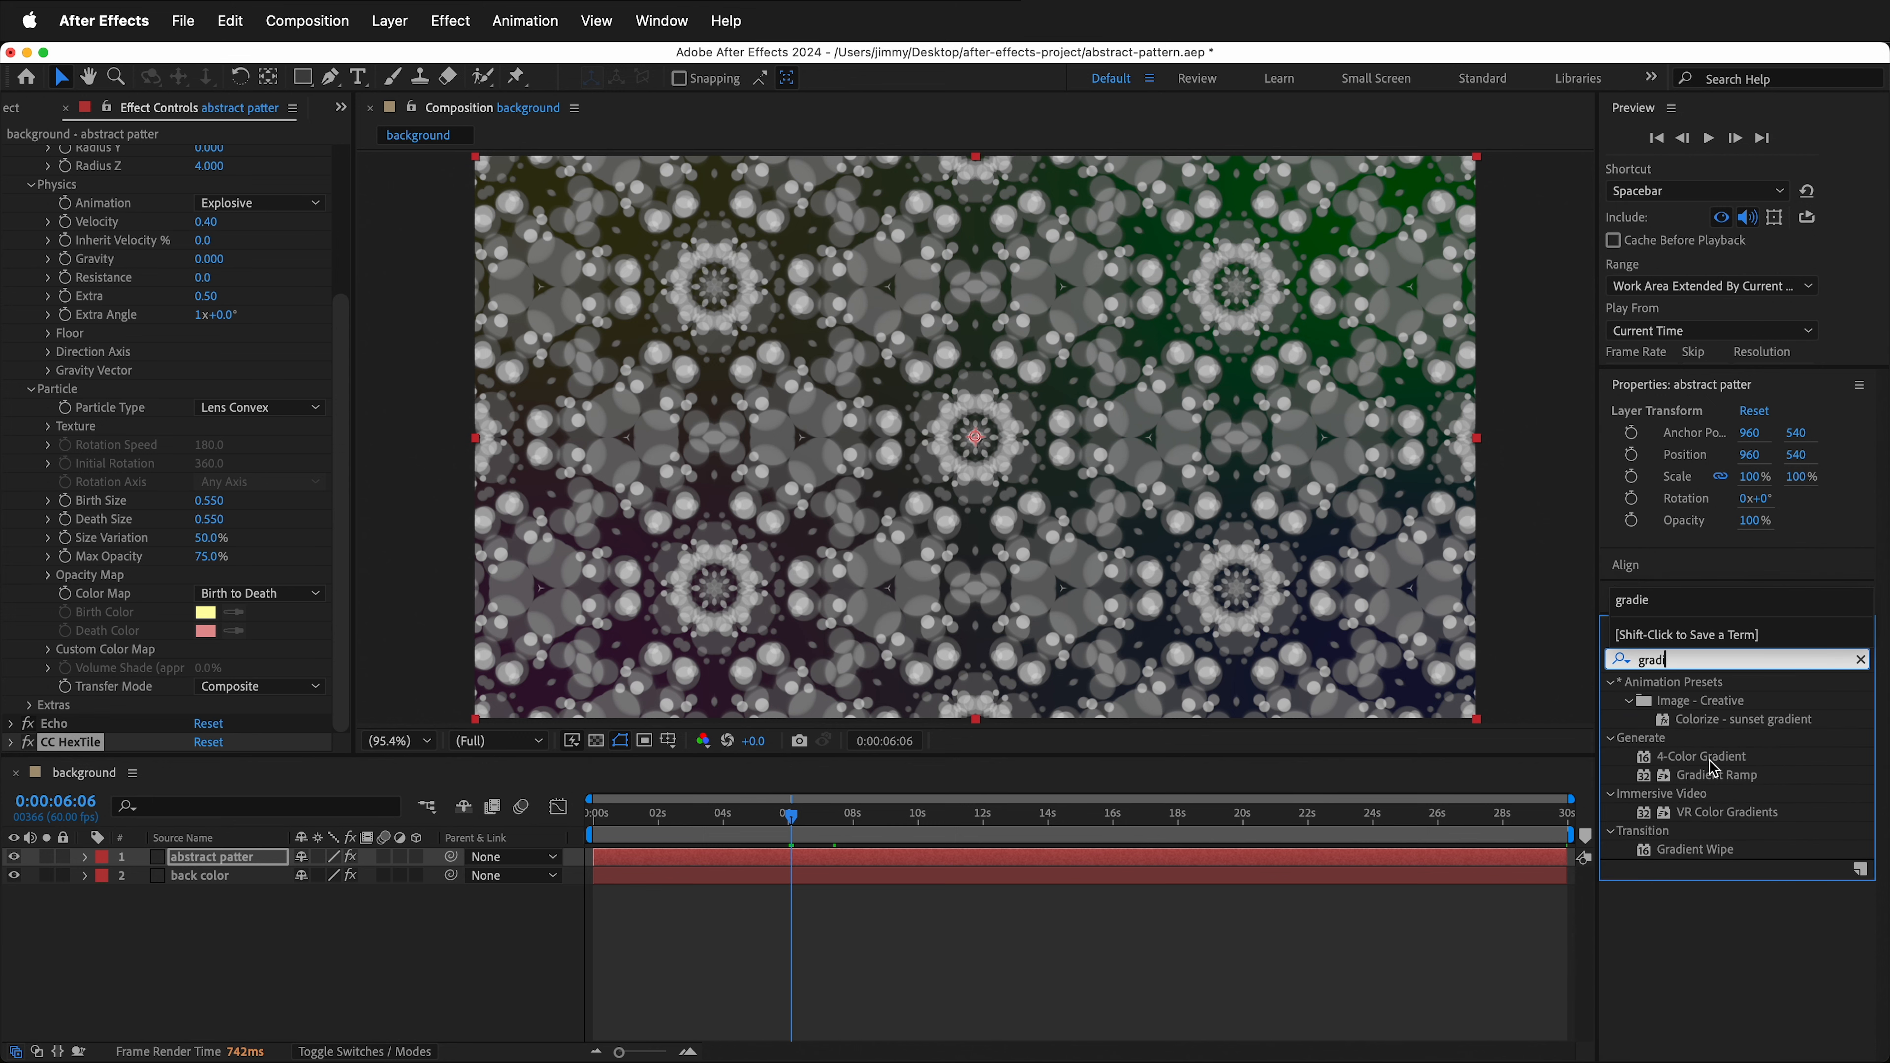
pyautogui.moveTo(1708, 782); pyautogui.dragTo(951, 471)
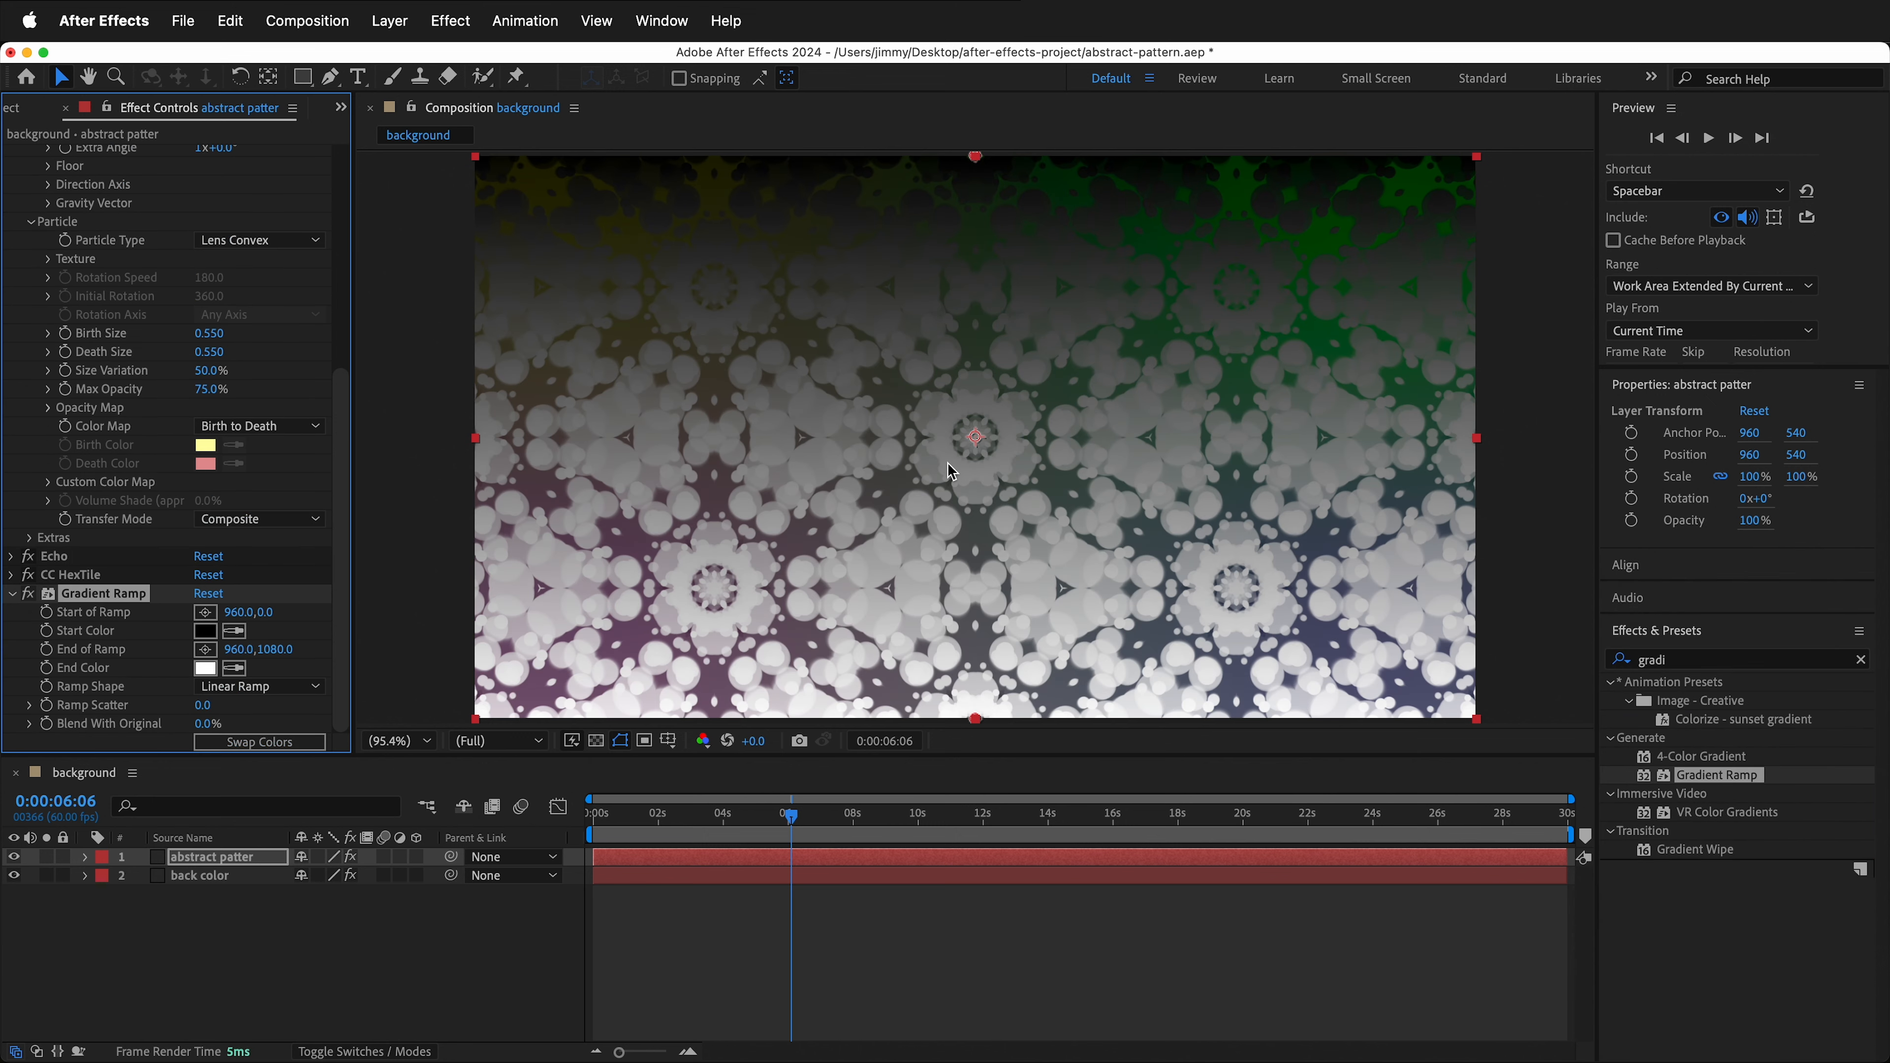
# - Place the Gradient Ramp start point at the frame's bottom-left corner and end point at the top-right corner
pyautogui.click(210, 618)
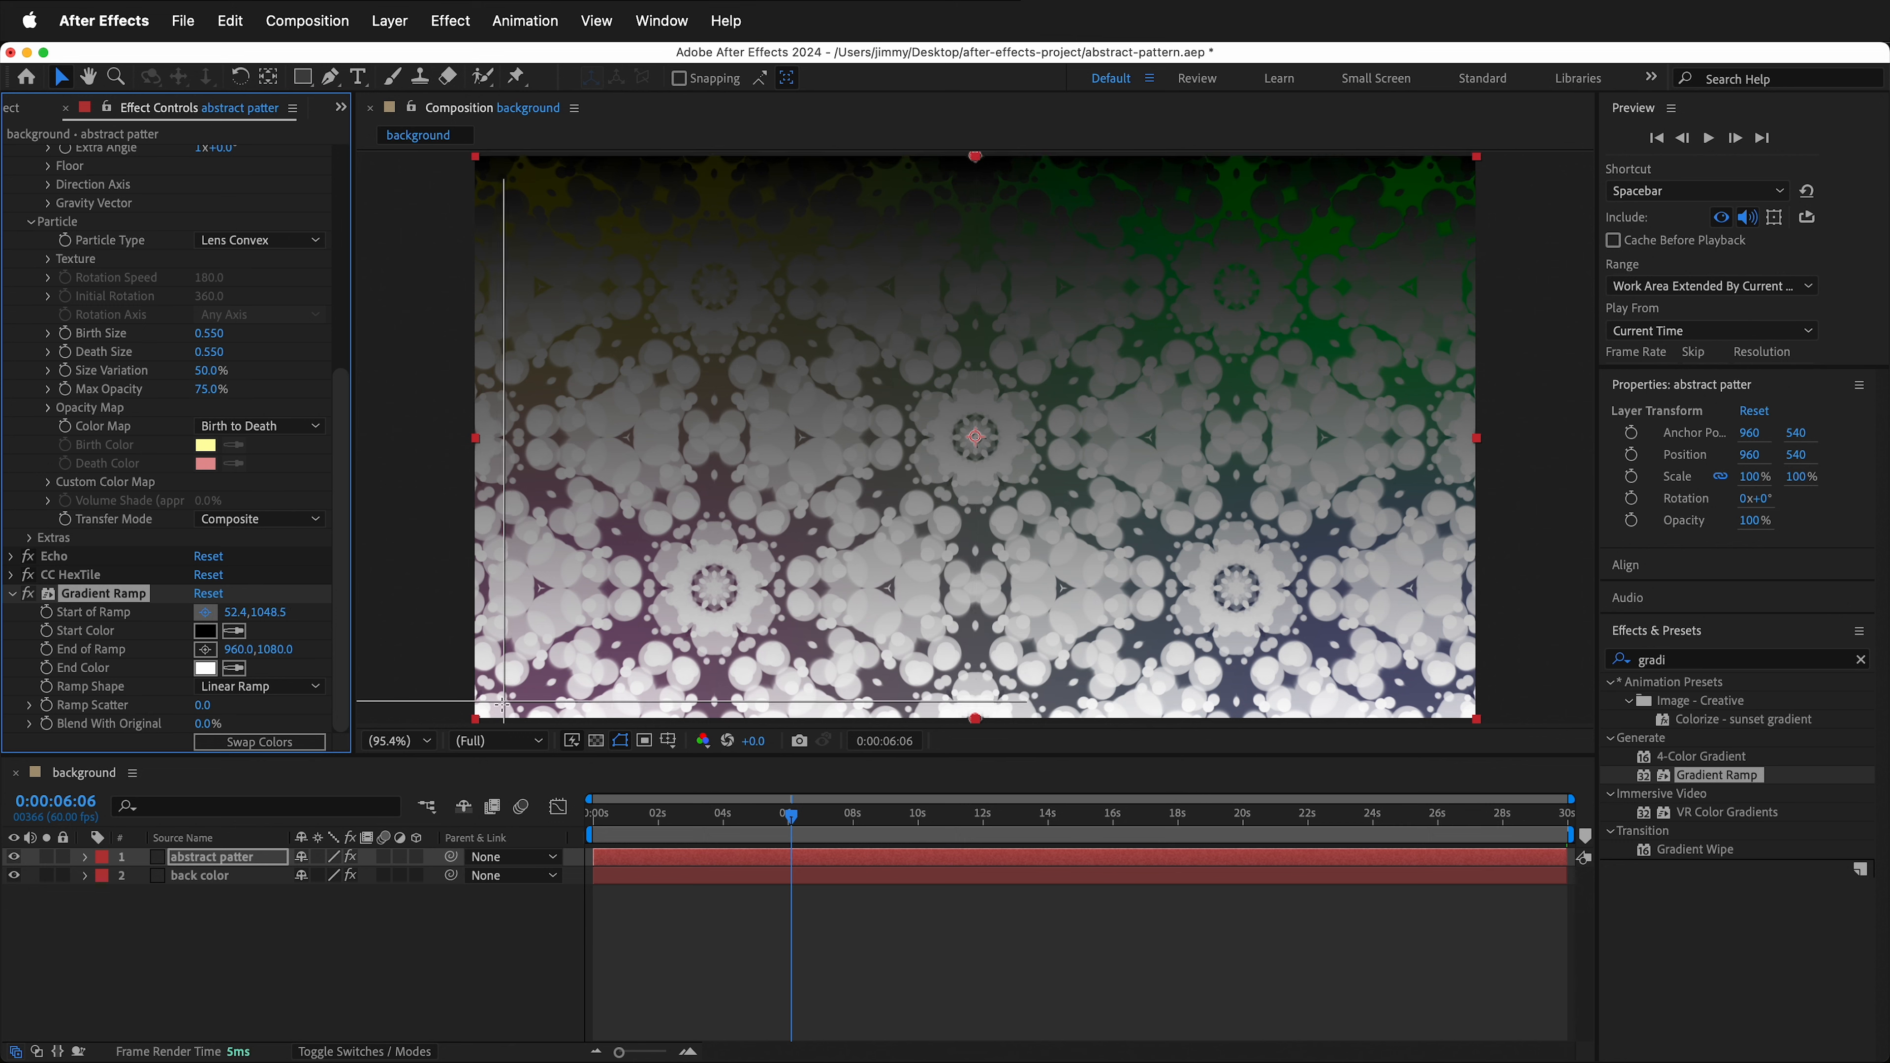
pyautogui.click(478, 713)
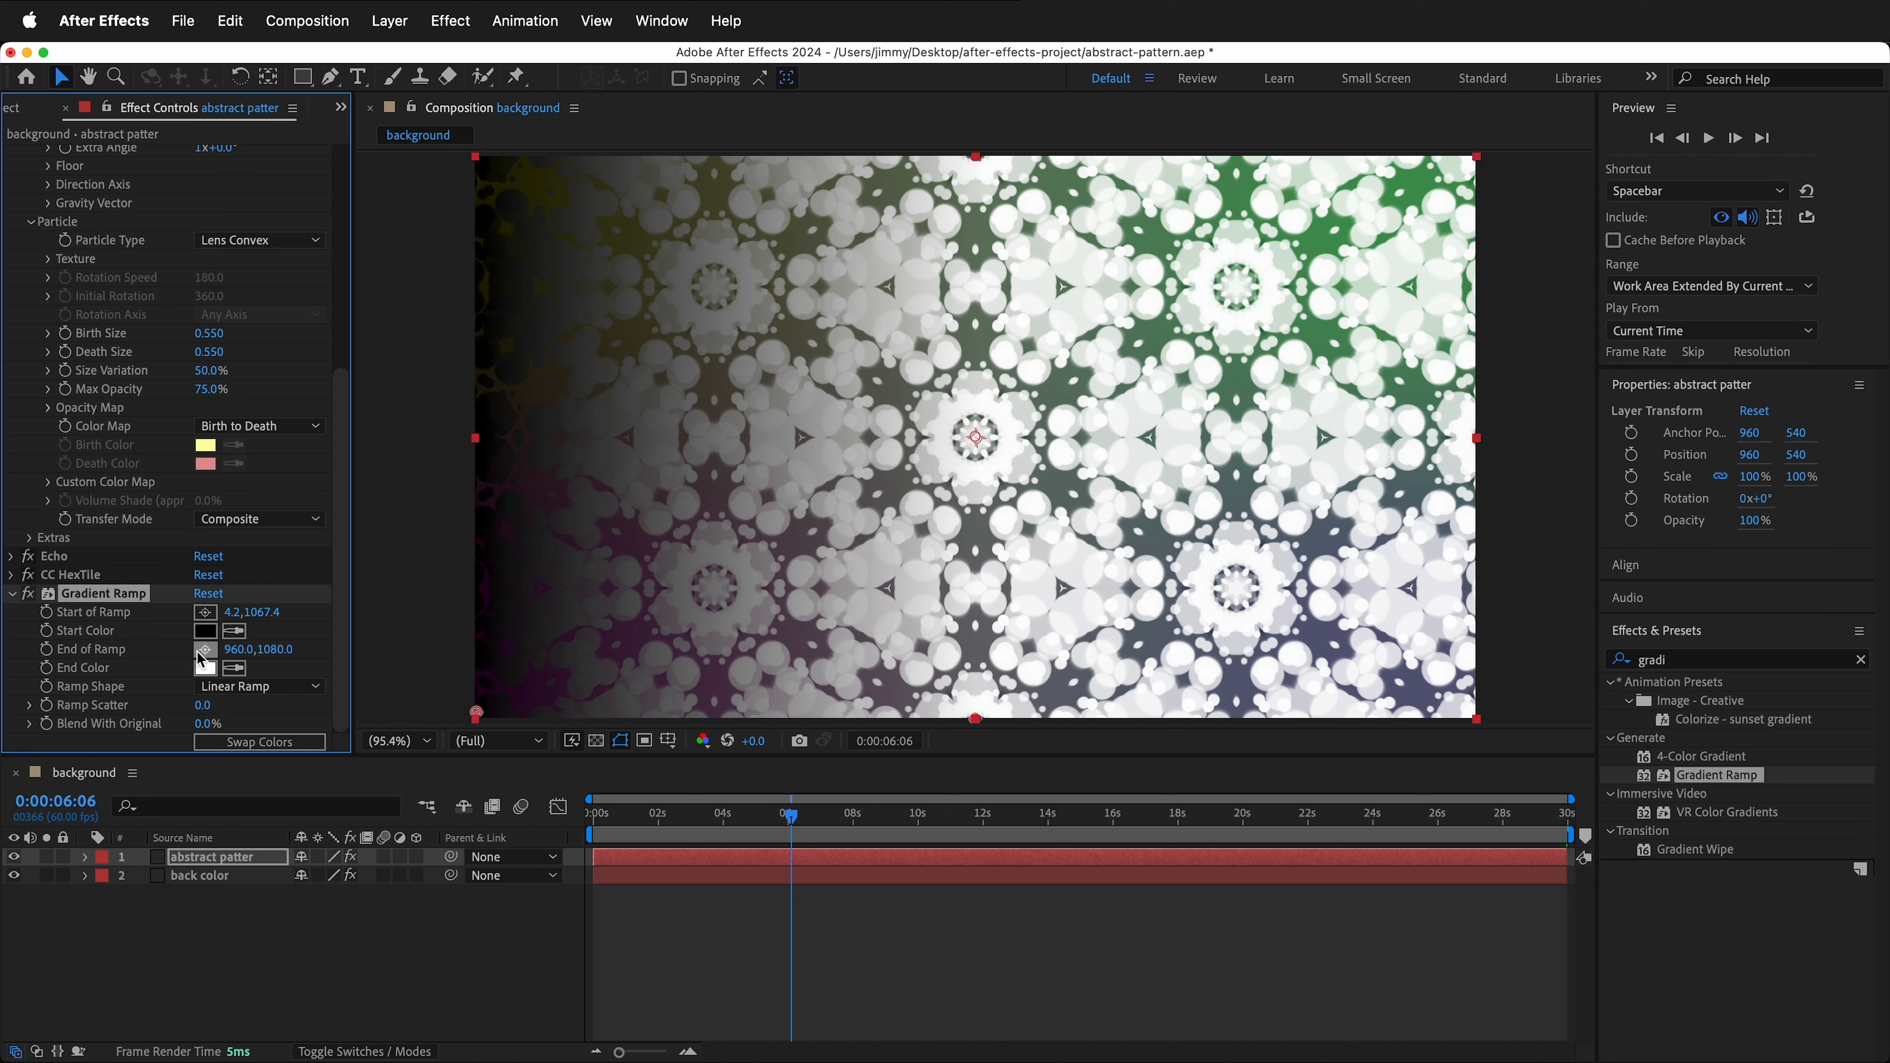
pyautogui.click(202, 655)
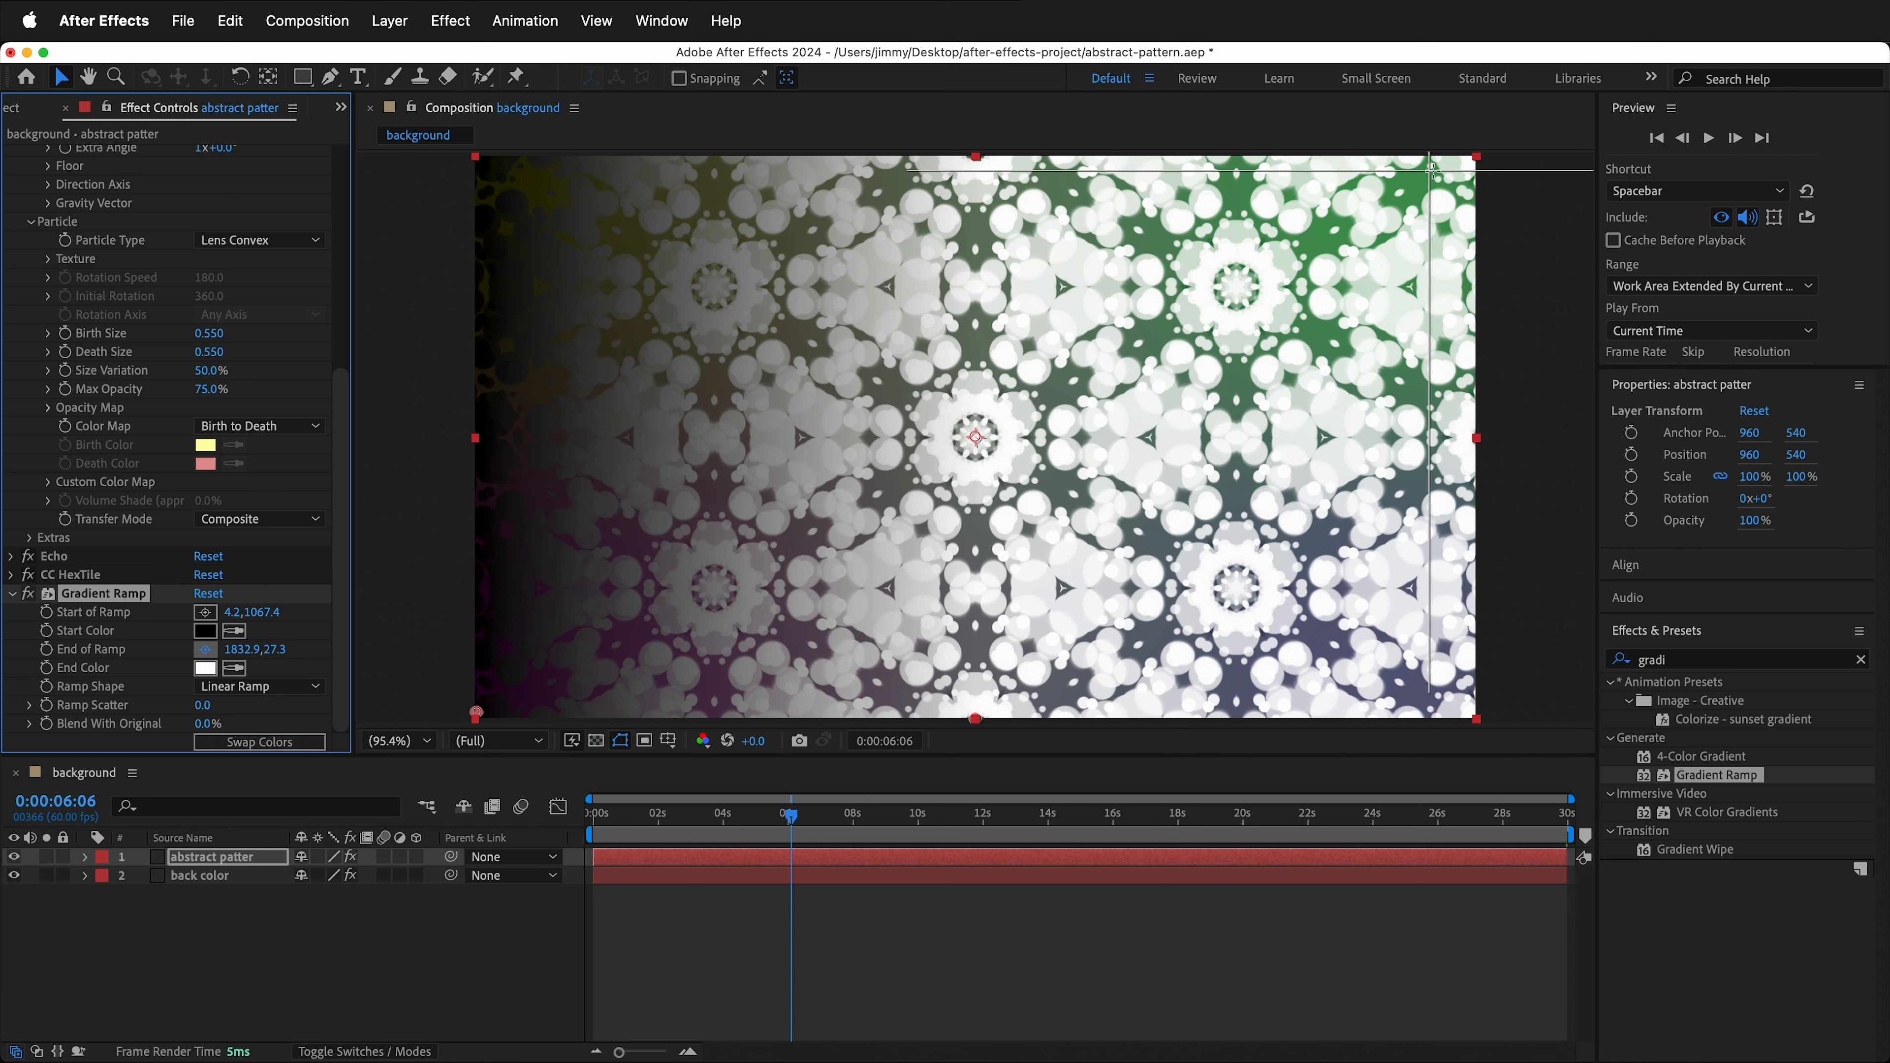
pyautogui.click(1483, 154)
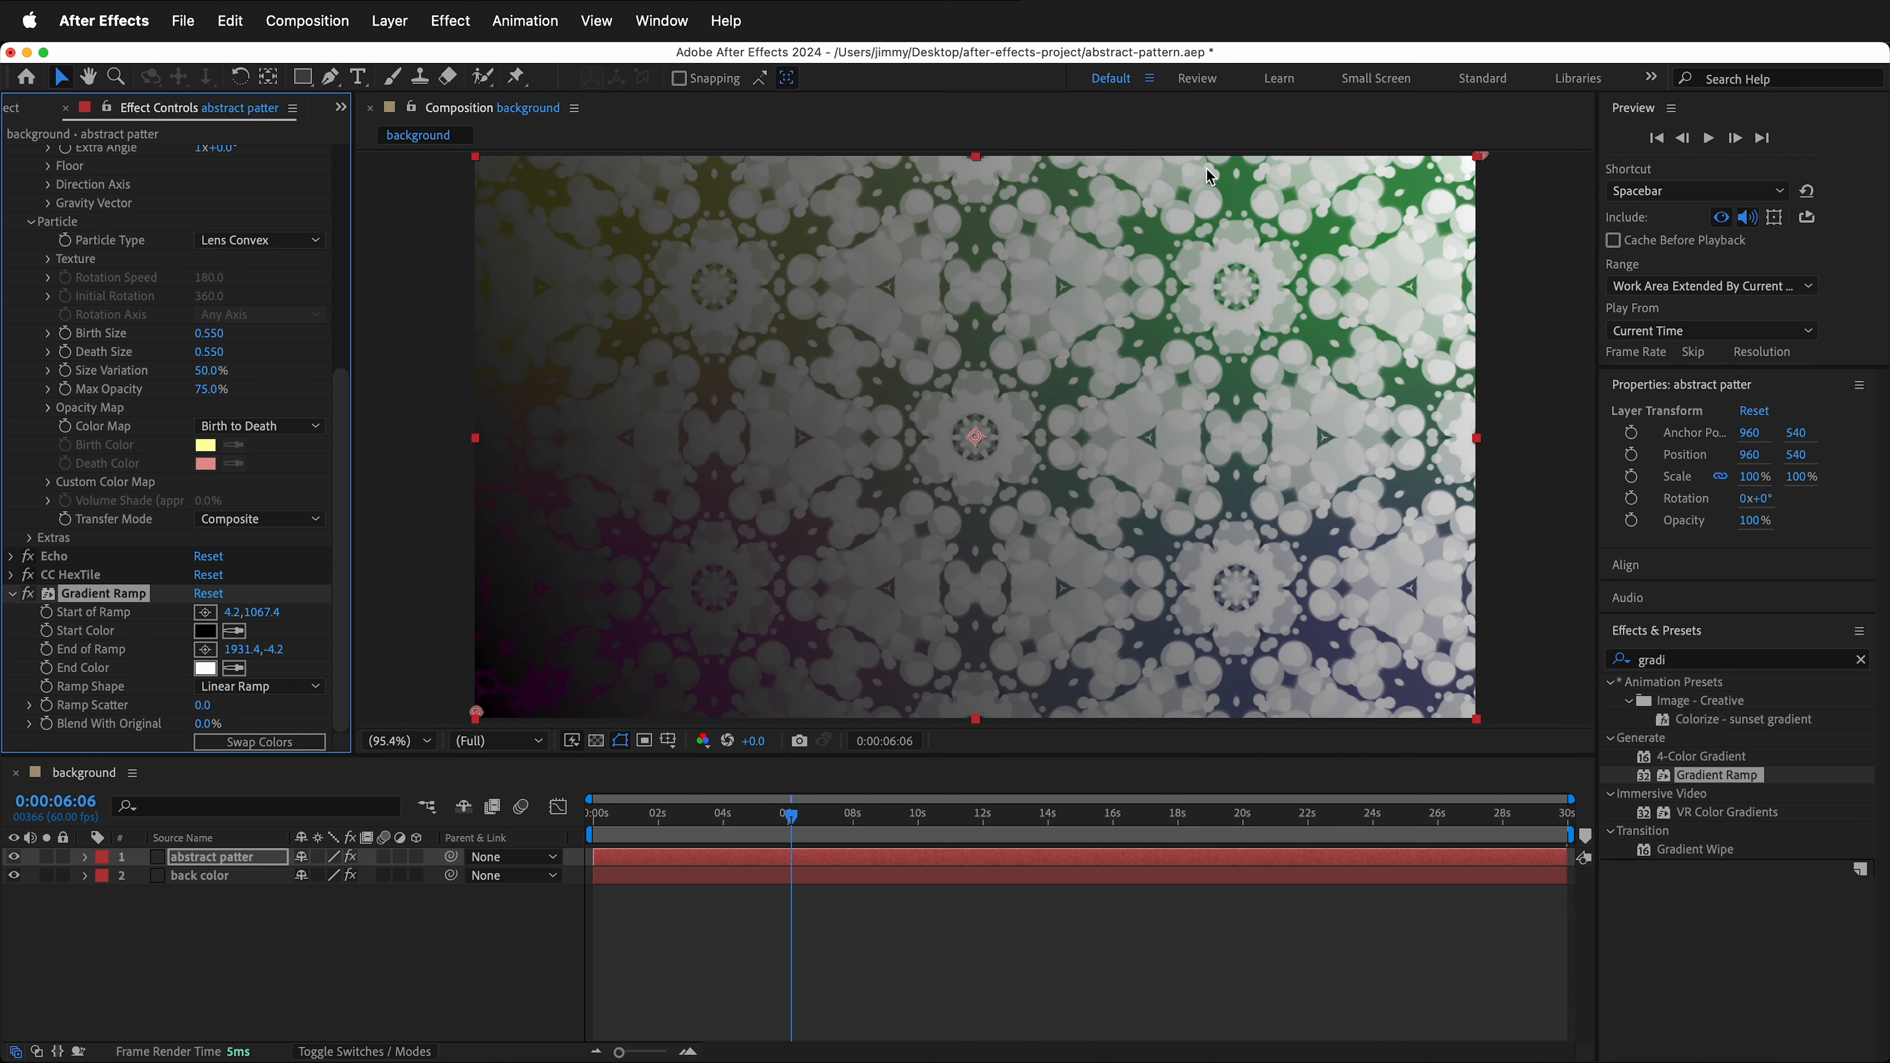
# - Set the Gradient Ramp start color to a magenta, hex C14FCE
pyautogui.click(212, 633)
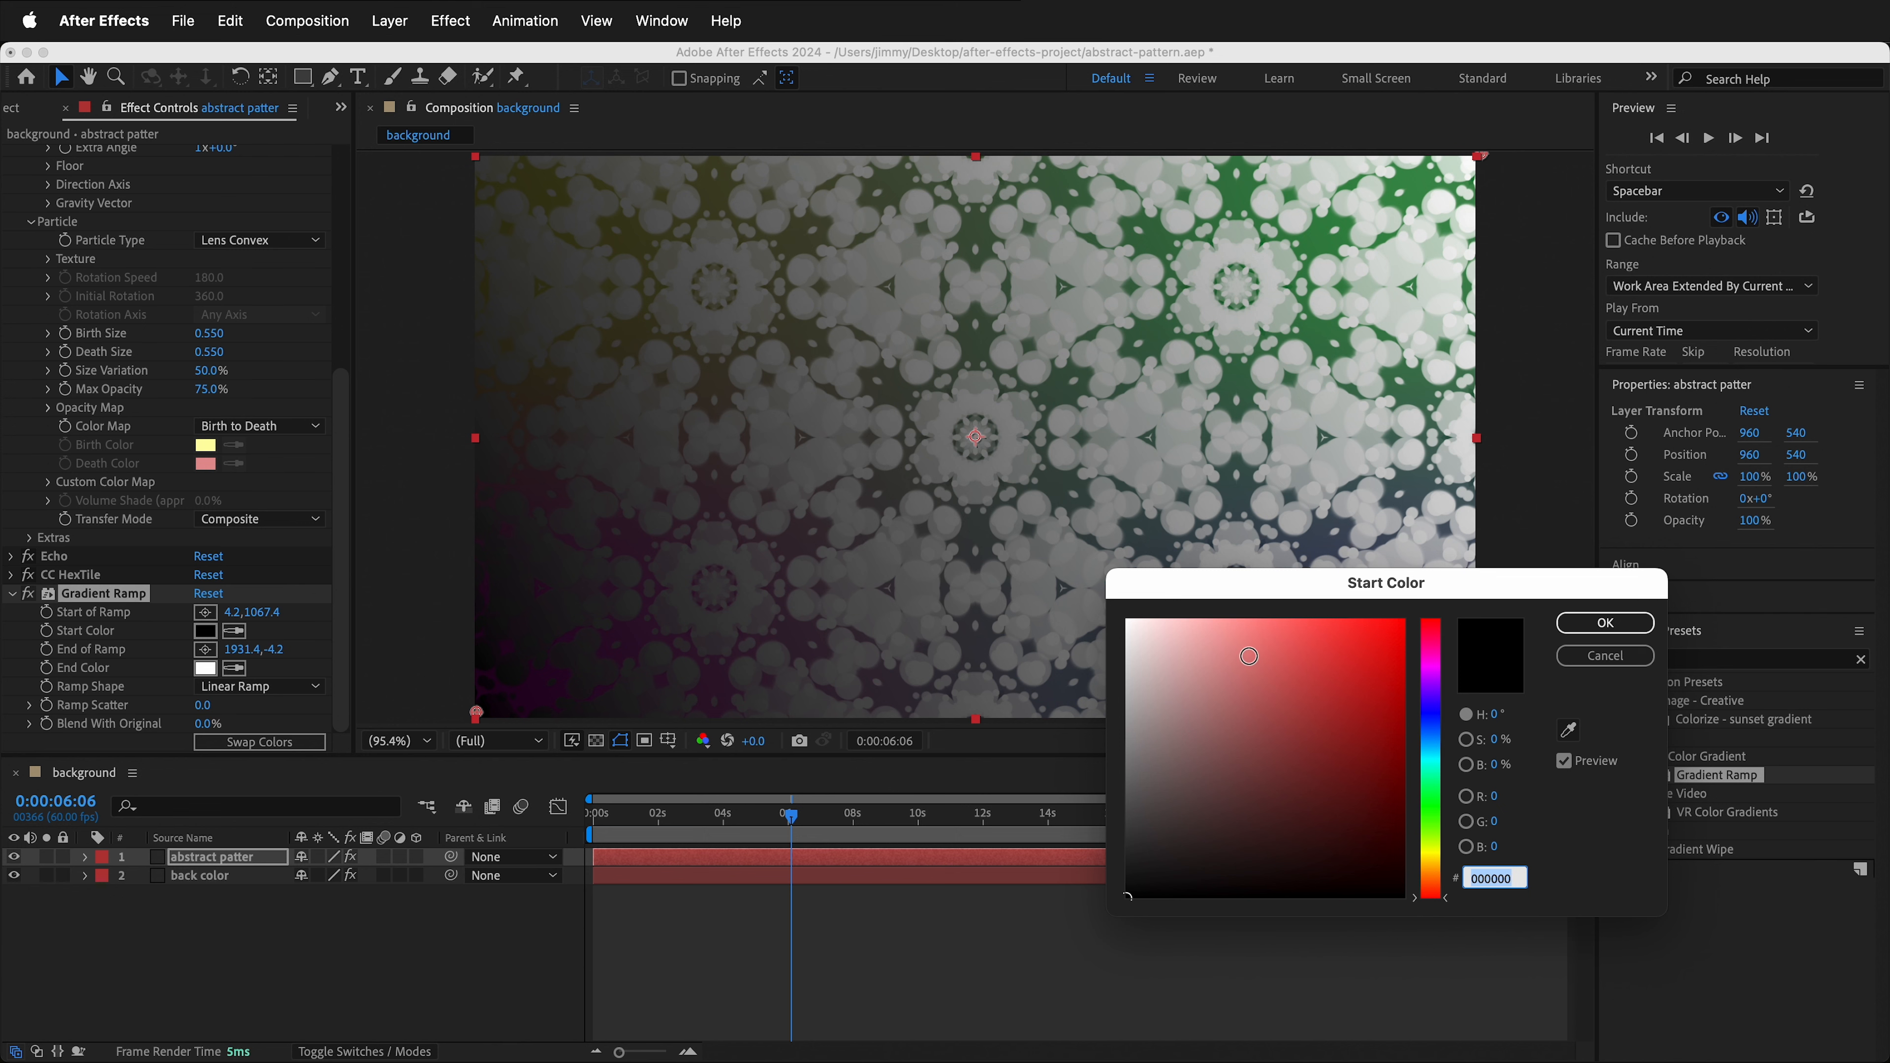
pyautogui.click(1430, 670)
pyautogui.moveTo(1277, 637); pyautogui.dragTo(1297, 673)
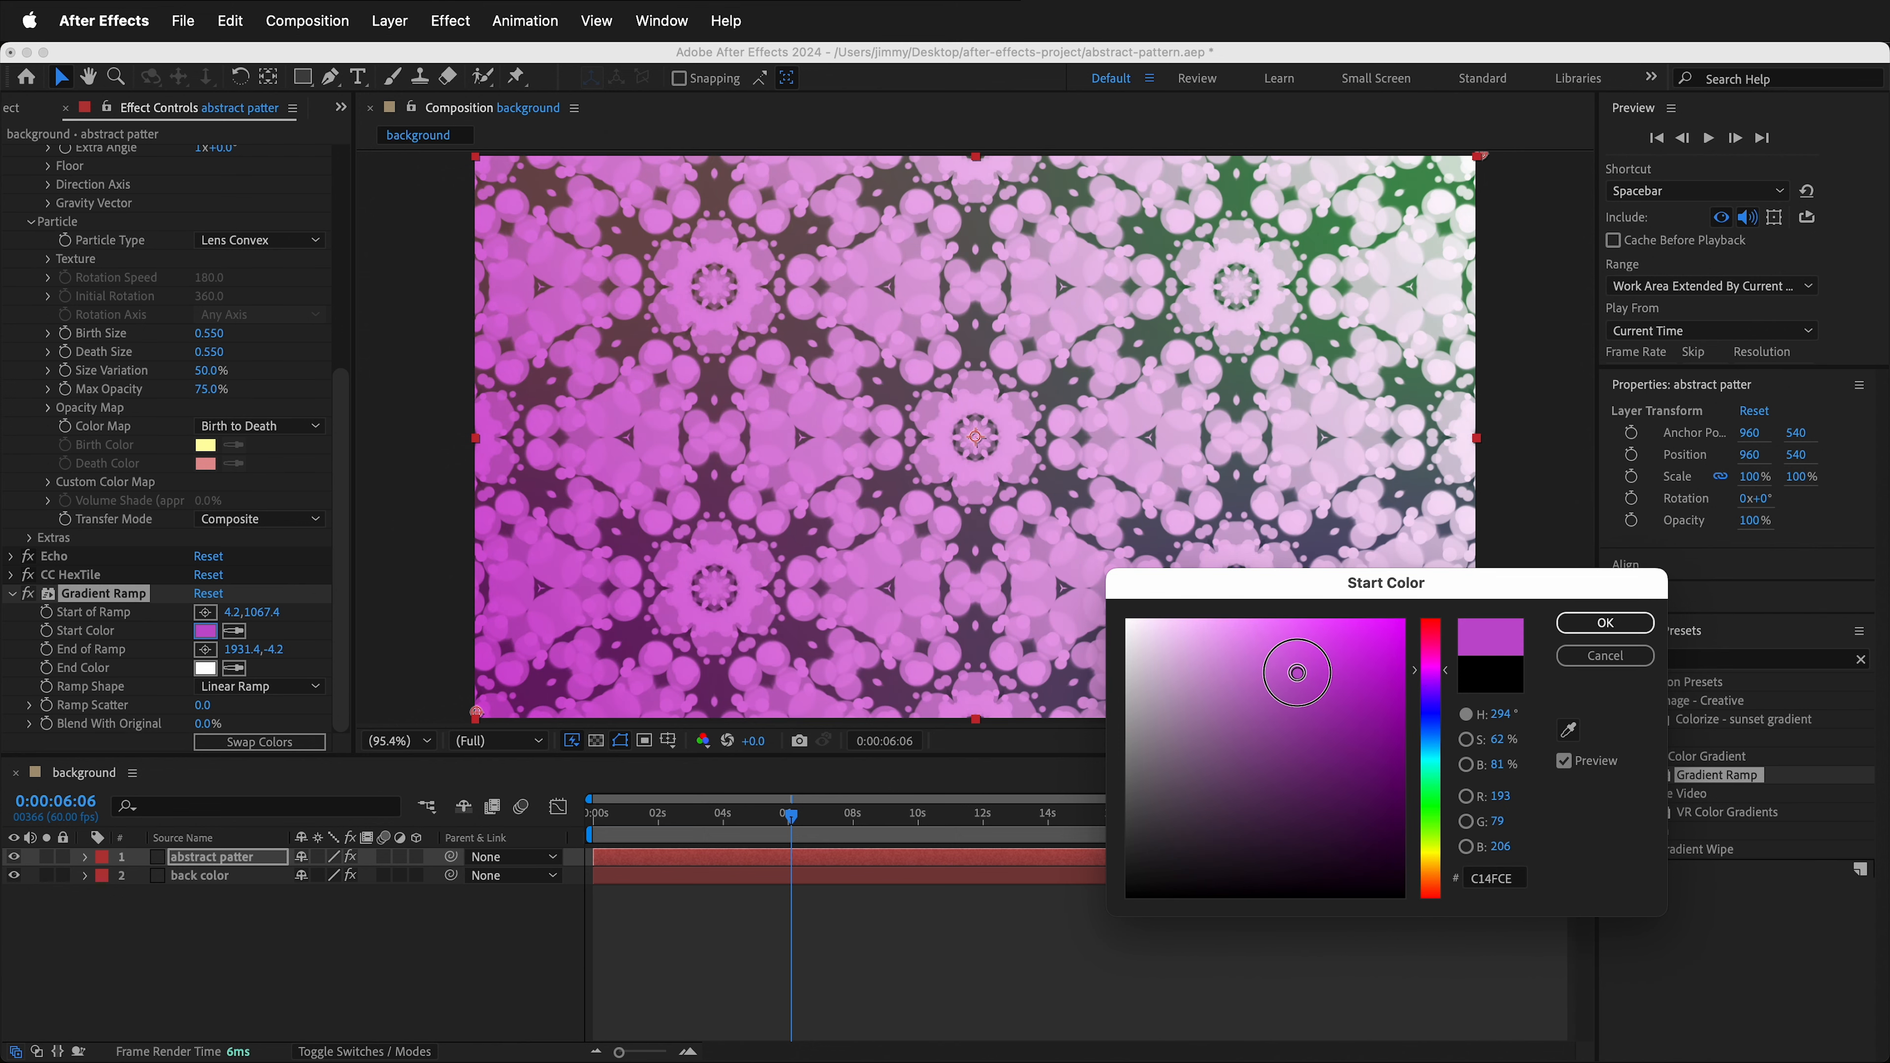
pyautogui.click(1604, 623)
# - Set the Gradient Ramp end color to a cyan-teal shade
pyautogui.click(215, 668)
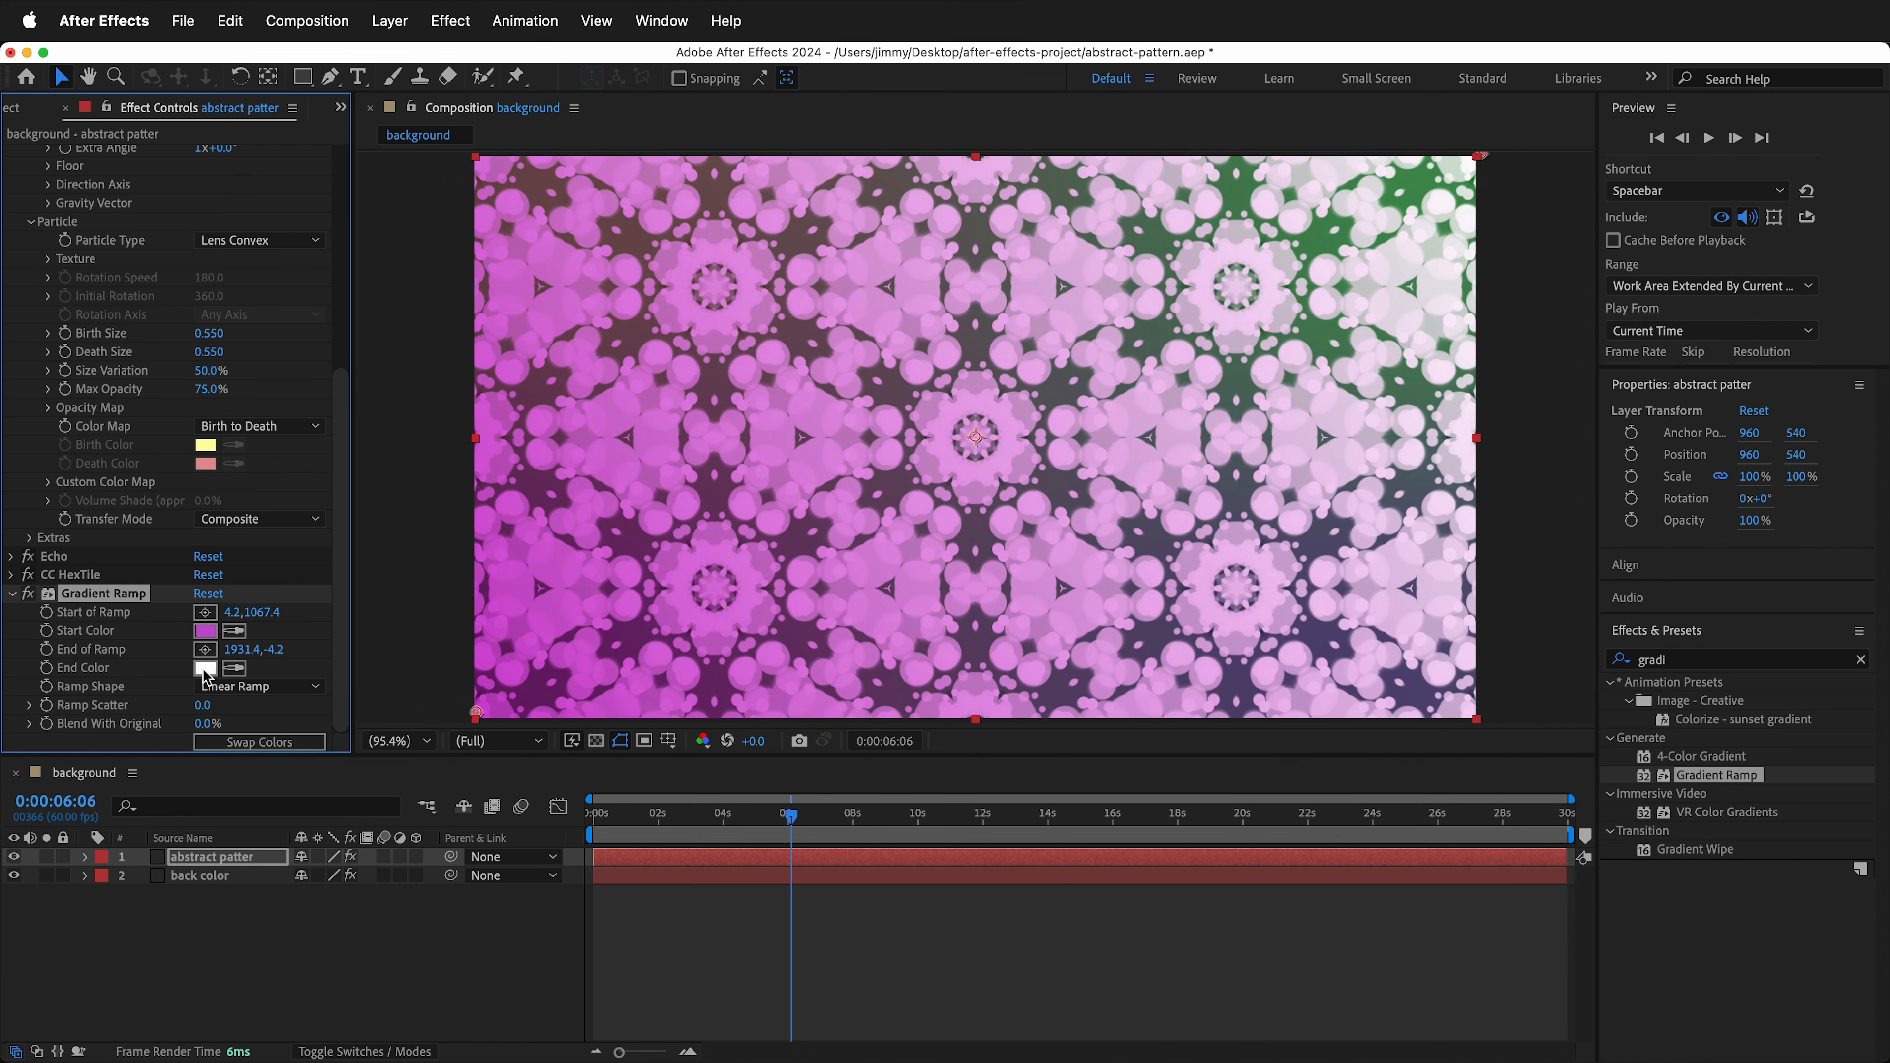
pyautogui.click(1430, 759)
pyautogui.click(1373, 677)
pyautogui.click(1605, 623)
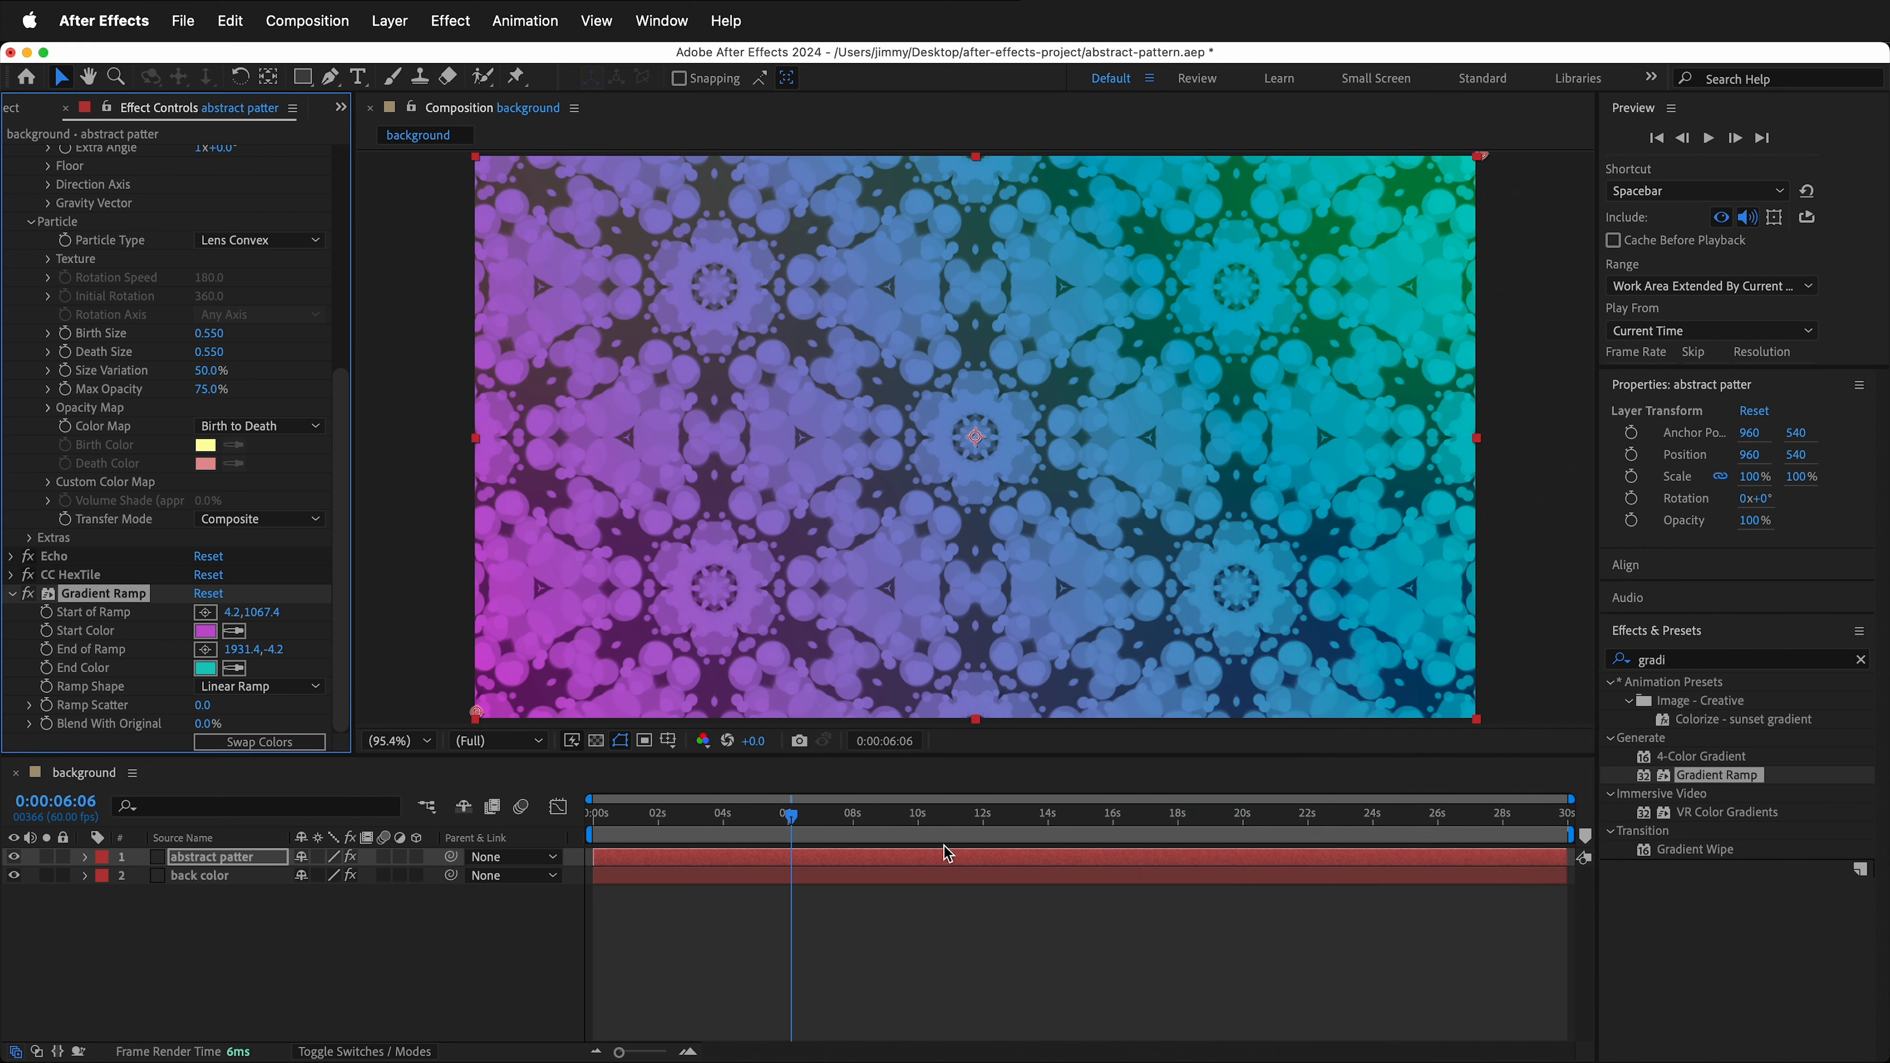
# - Play back the composition from about 2 seconds to preview the colored pattern
pyautogui.moveTo(791, 814); pyautogui.dragTo(682, 814)
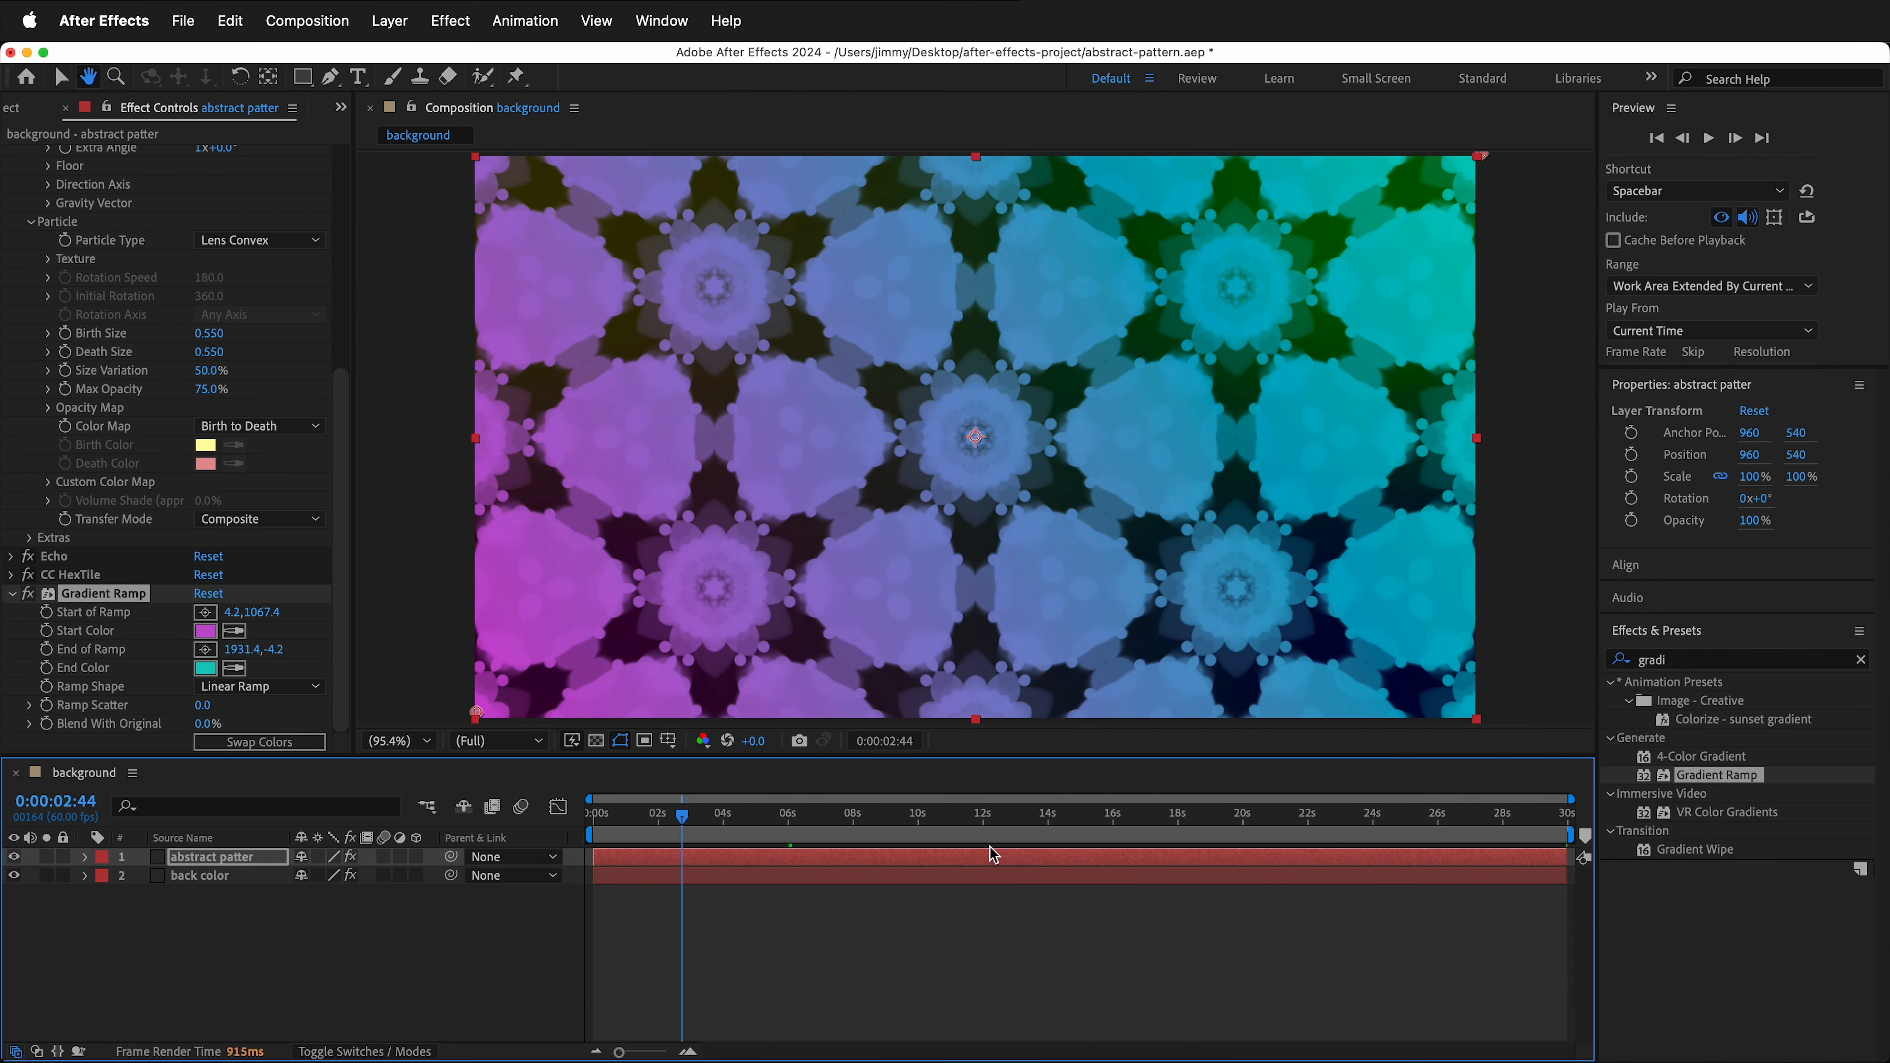
pyautogui.press('space')
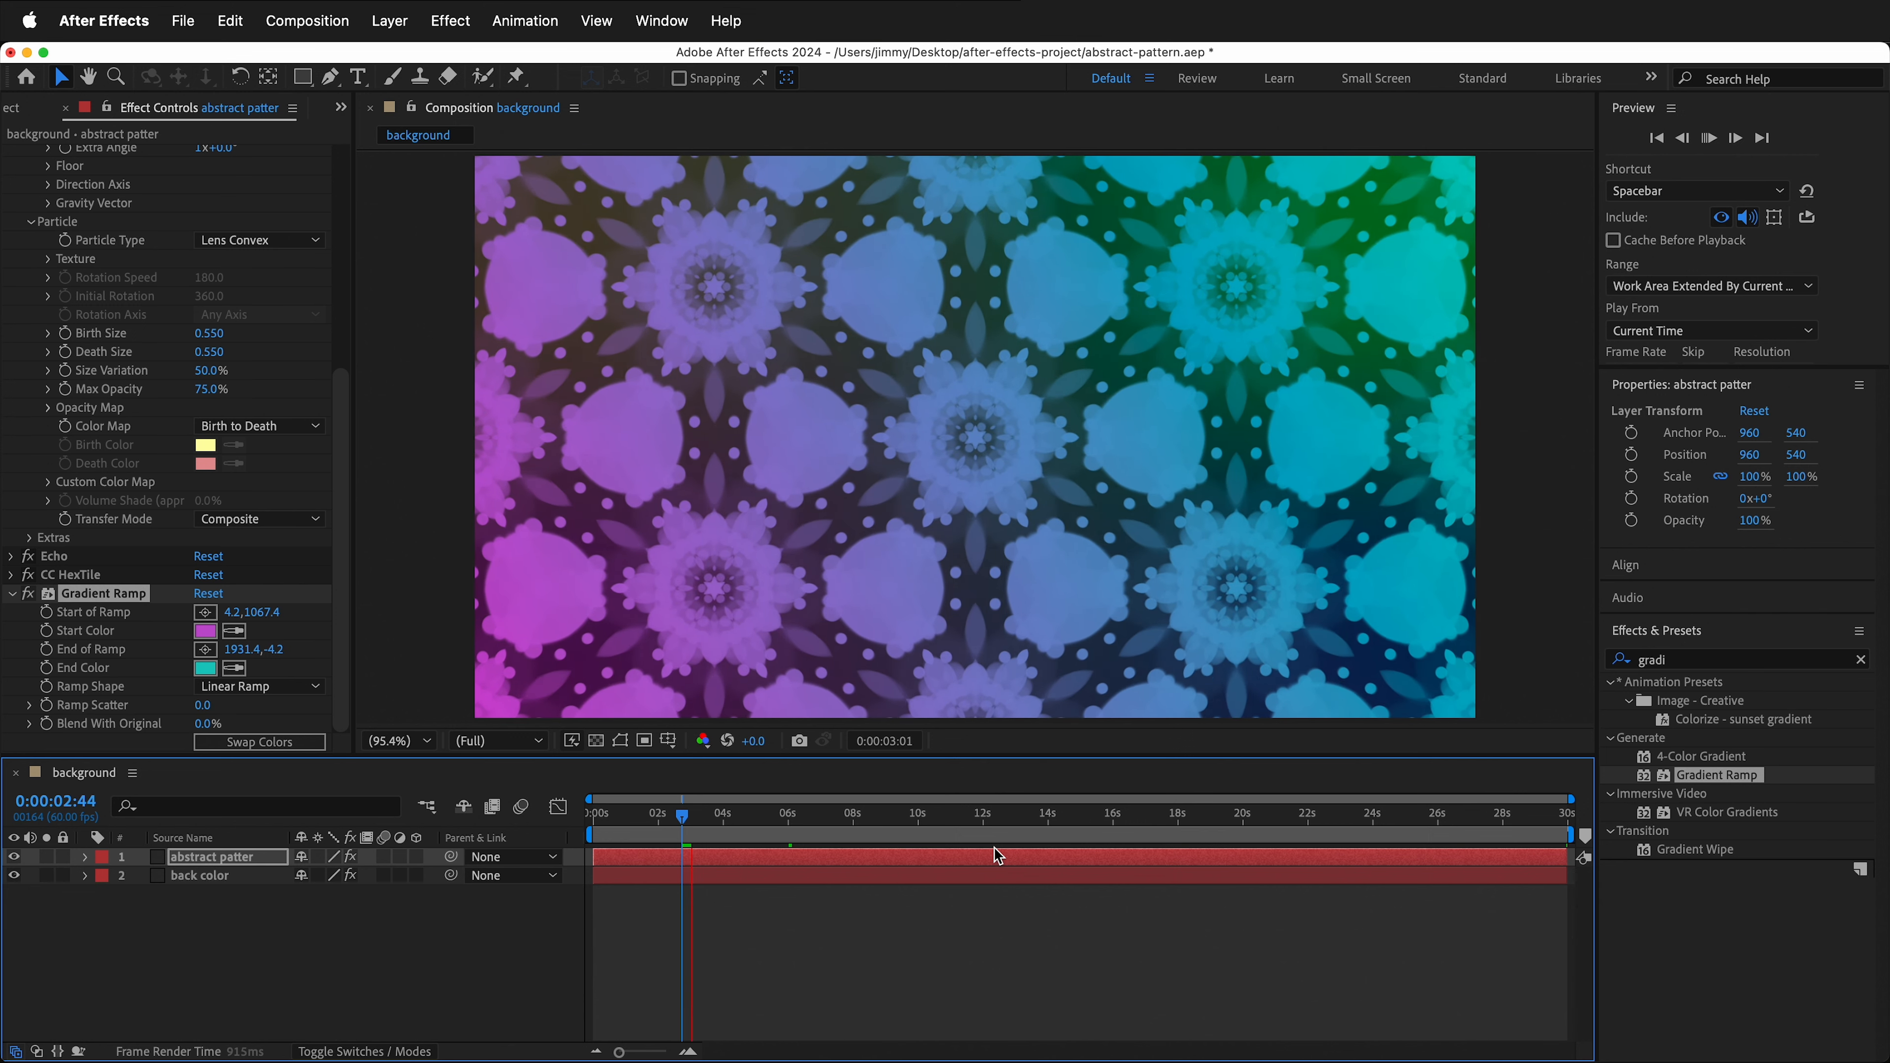
pyautogui.press('space')
# - Keyframe the CC HexTile radius at 289 at the start and 461 at the end of the composition
pyautogui.click(12, 594)
pyautogui.click(11, 724)
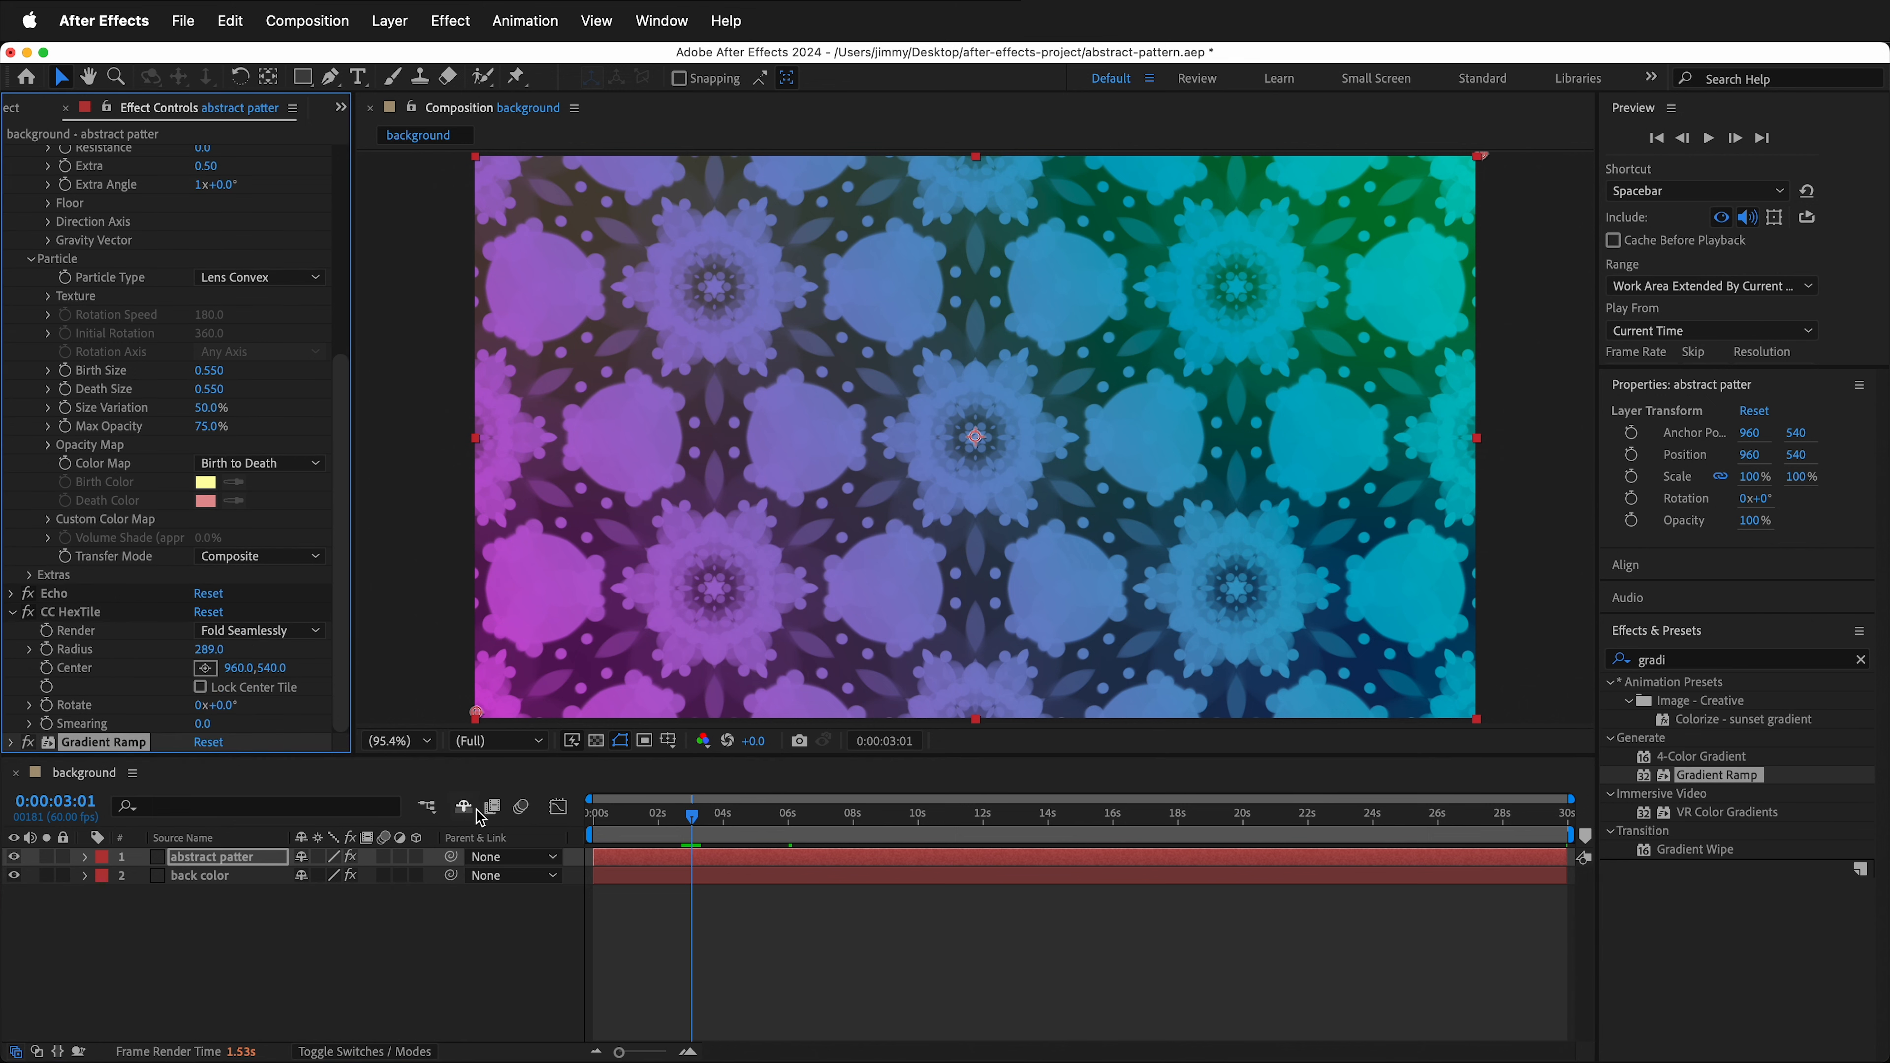
pyautogui.moveTo(693, 817); pyautogui.dragTo(582, 829)
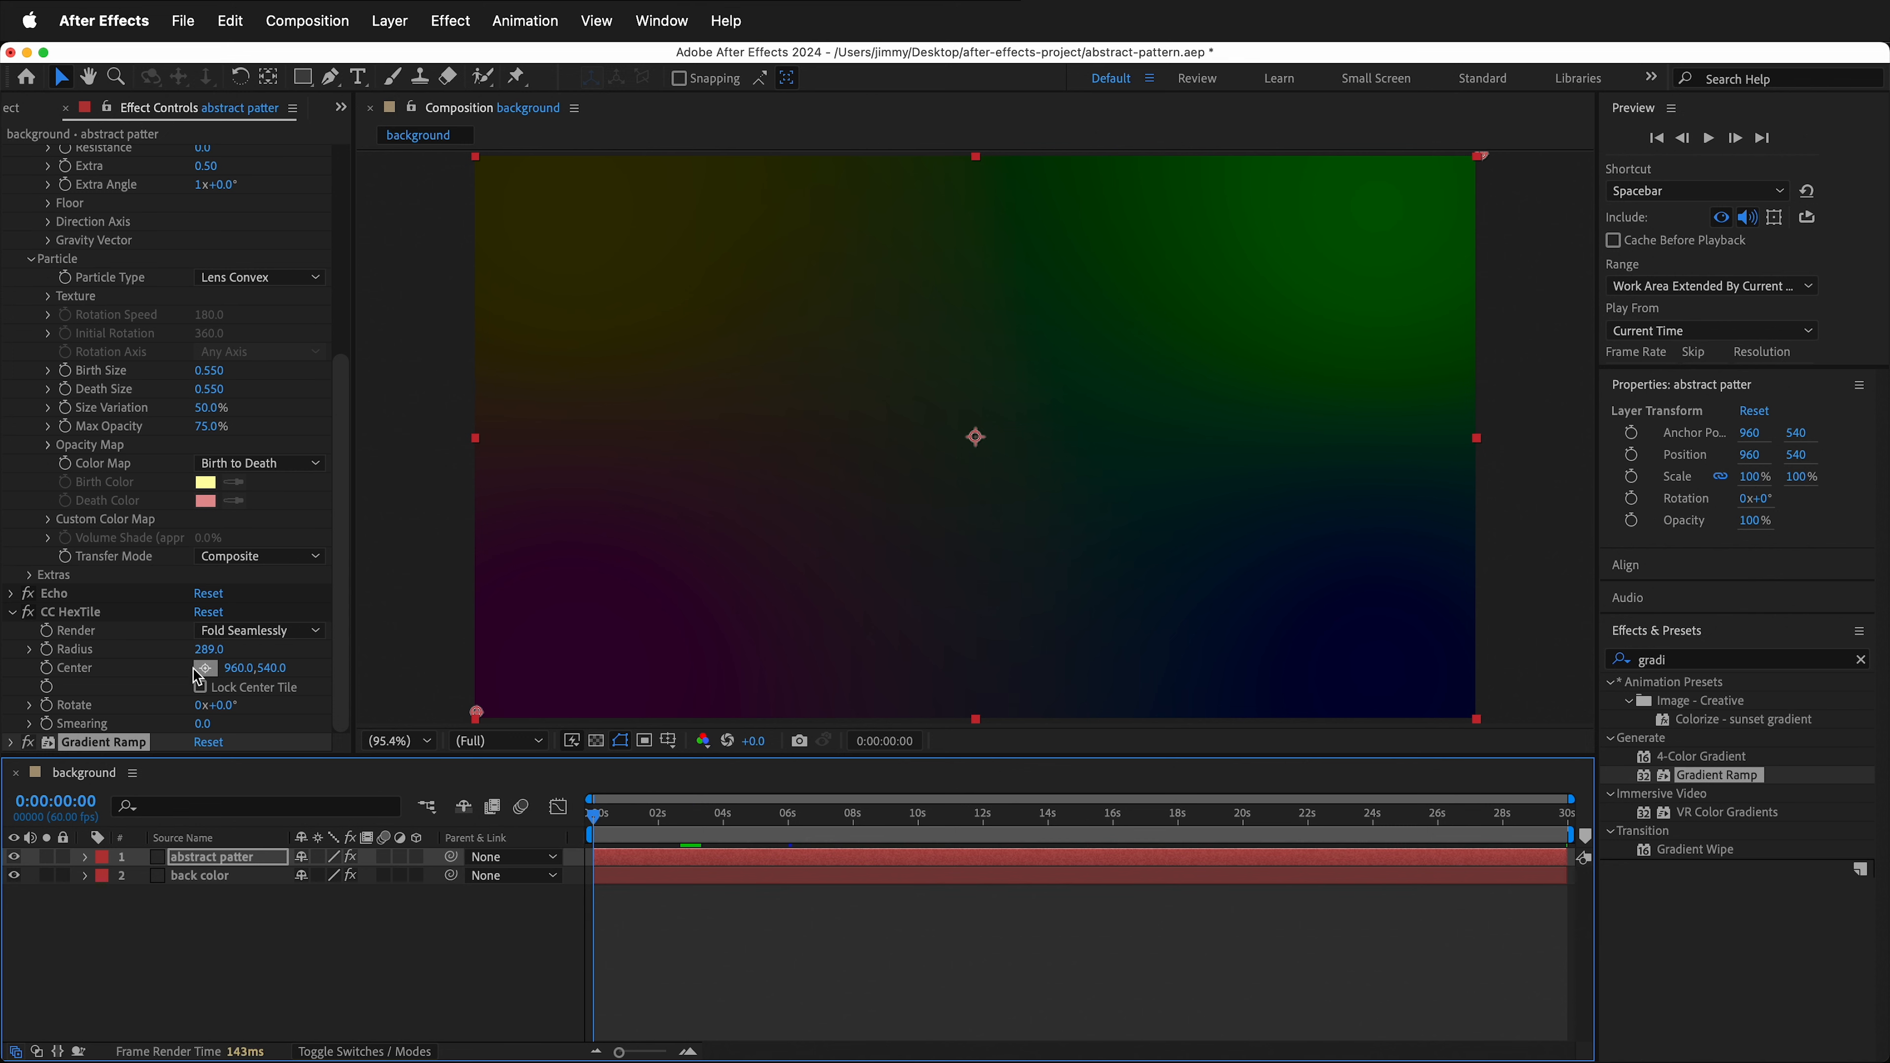
pyautogui.click(46, 651)
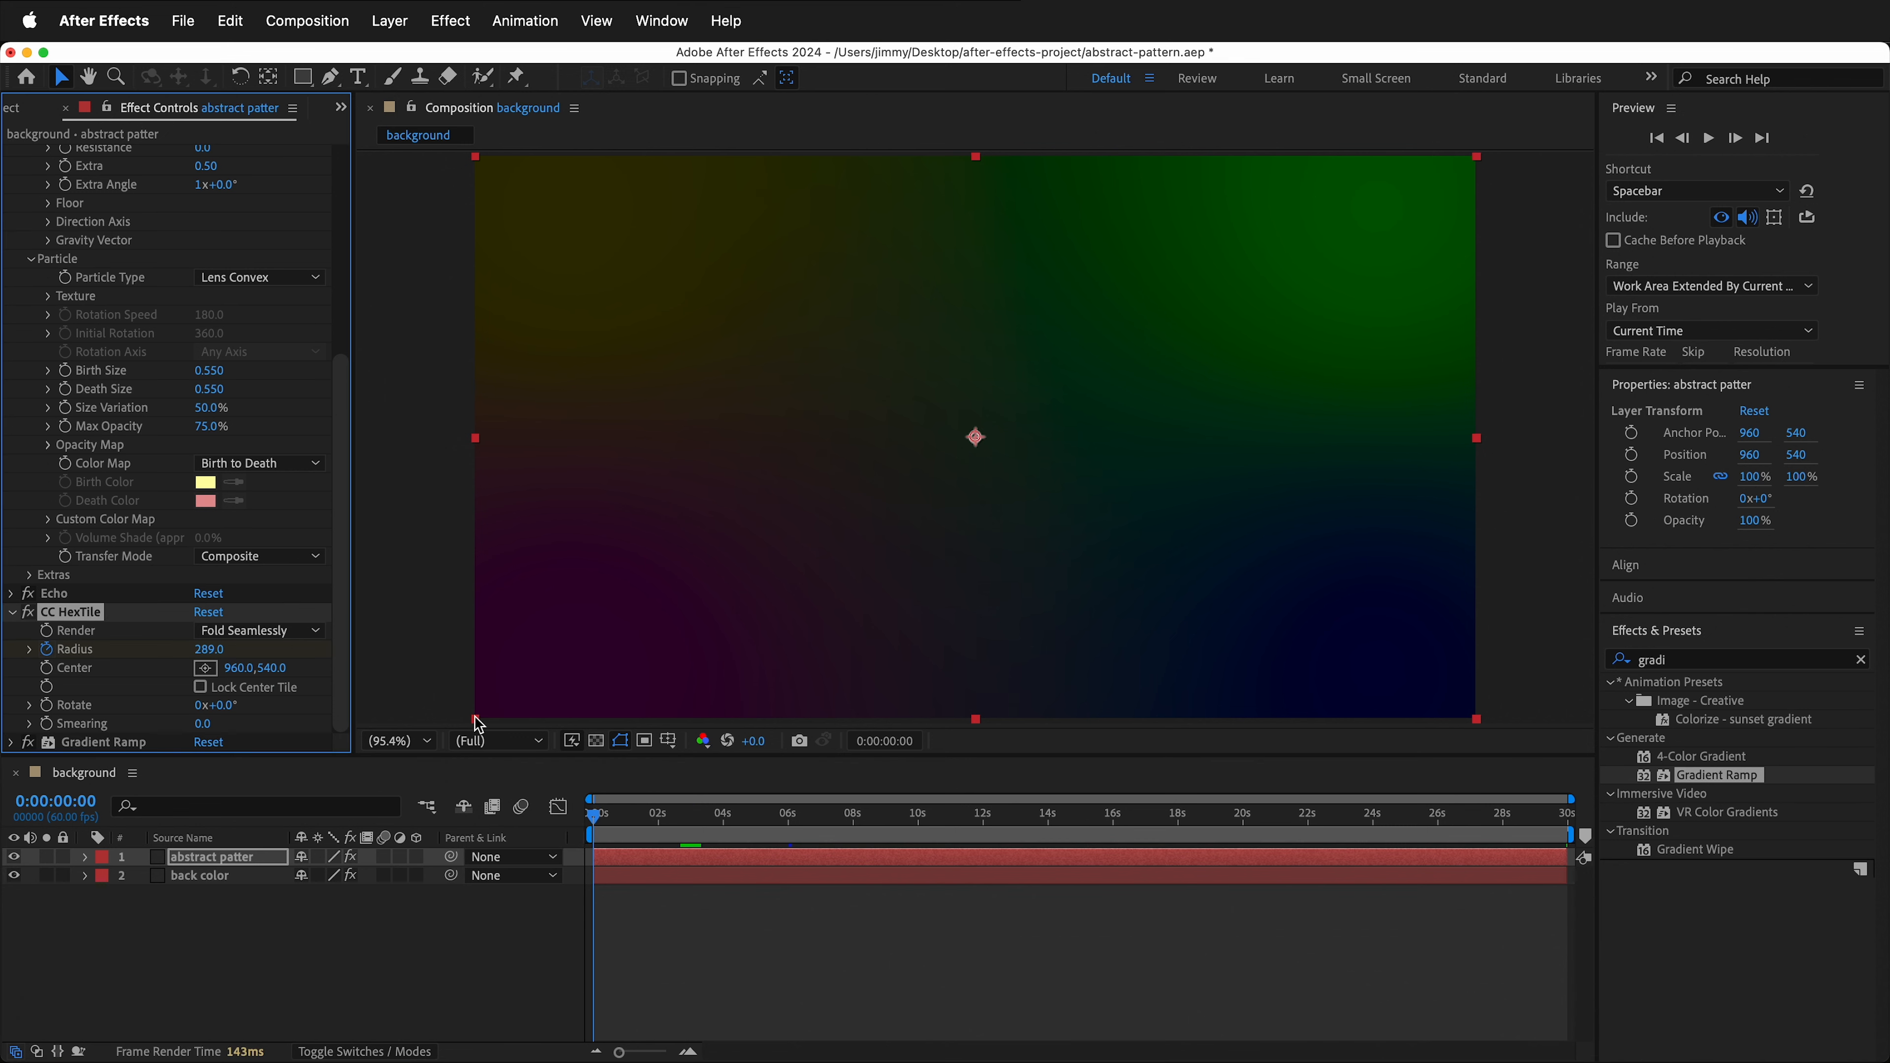
pyautogui.moveTo(600, 821); pyautogui.dragTo(1566, 816)
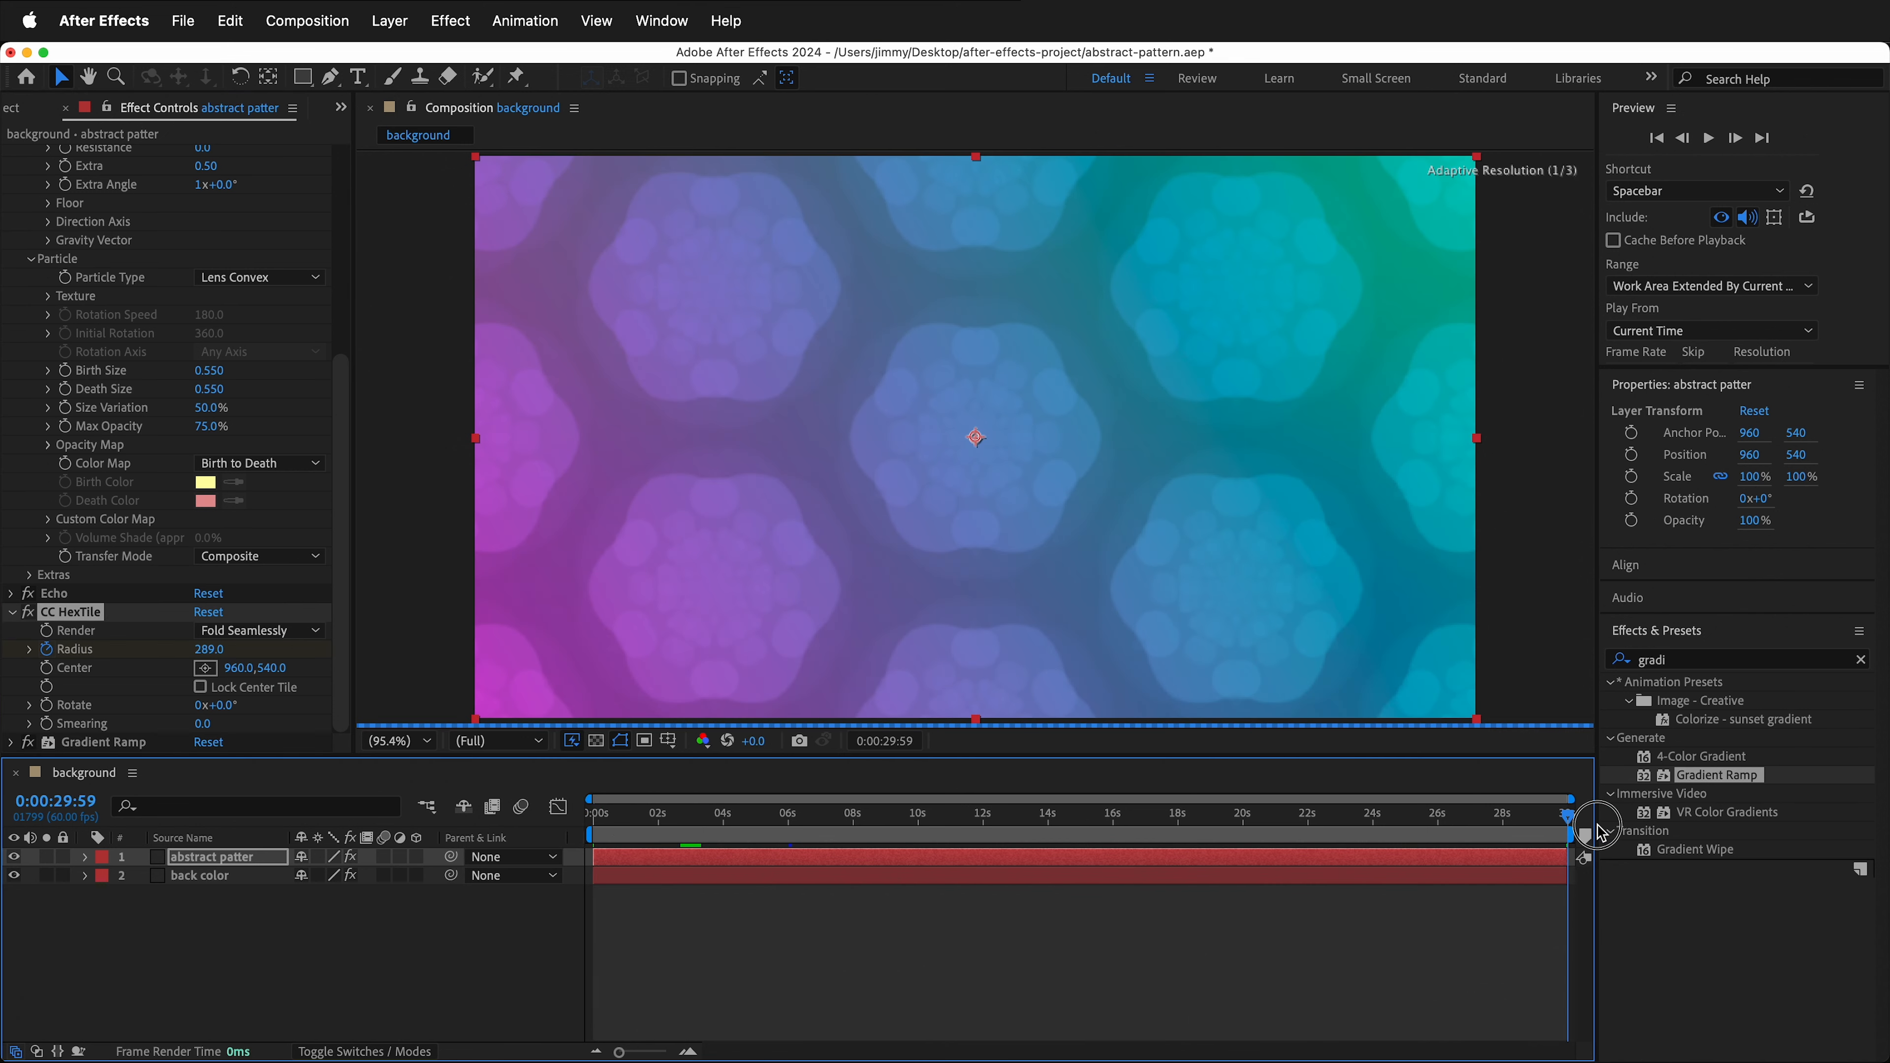
pyautogui.moveTo(210, 648); pyautogui.dragTo(395, 655)
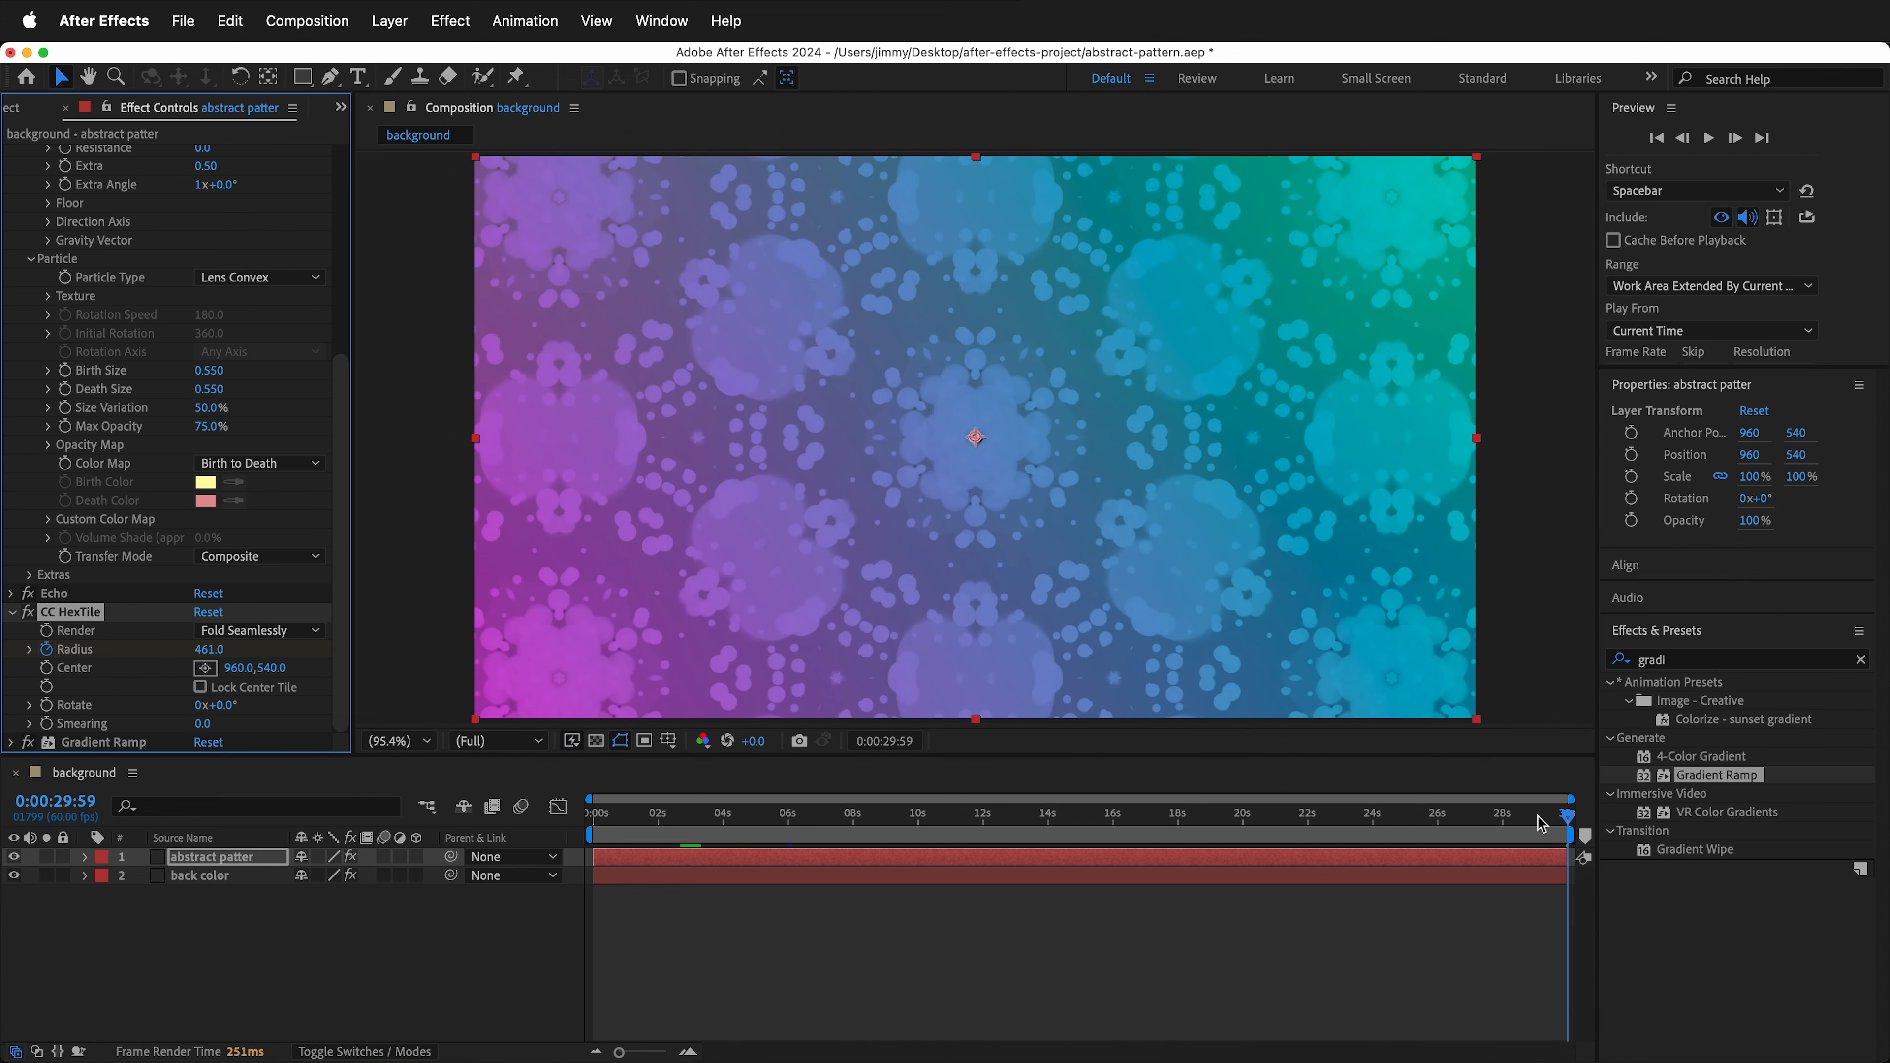
# - Keyframe the CC HexTile rotation at 0 at the start and one full revolution at the end
pyautogui.moveTo(1567, 817); pyautogui.dragTo(593, 816)
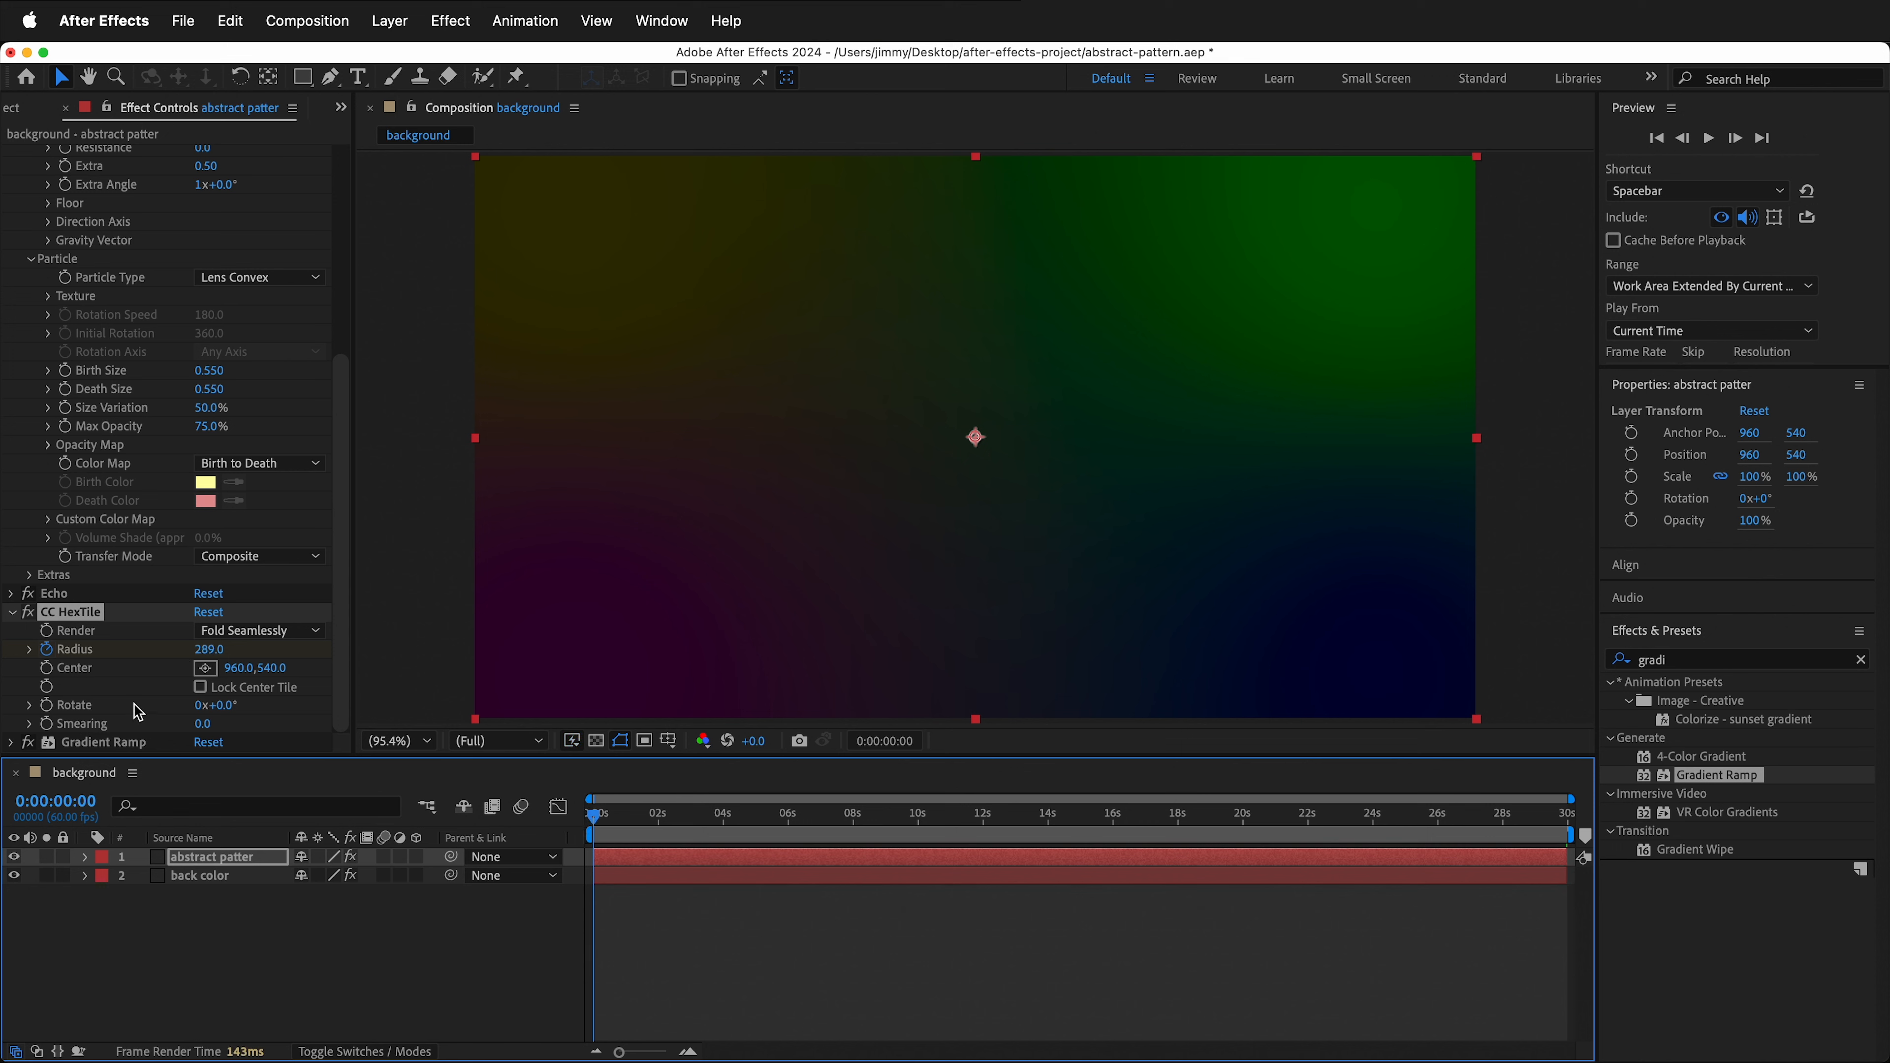
pyautogui.click(48, 706)
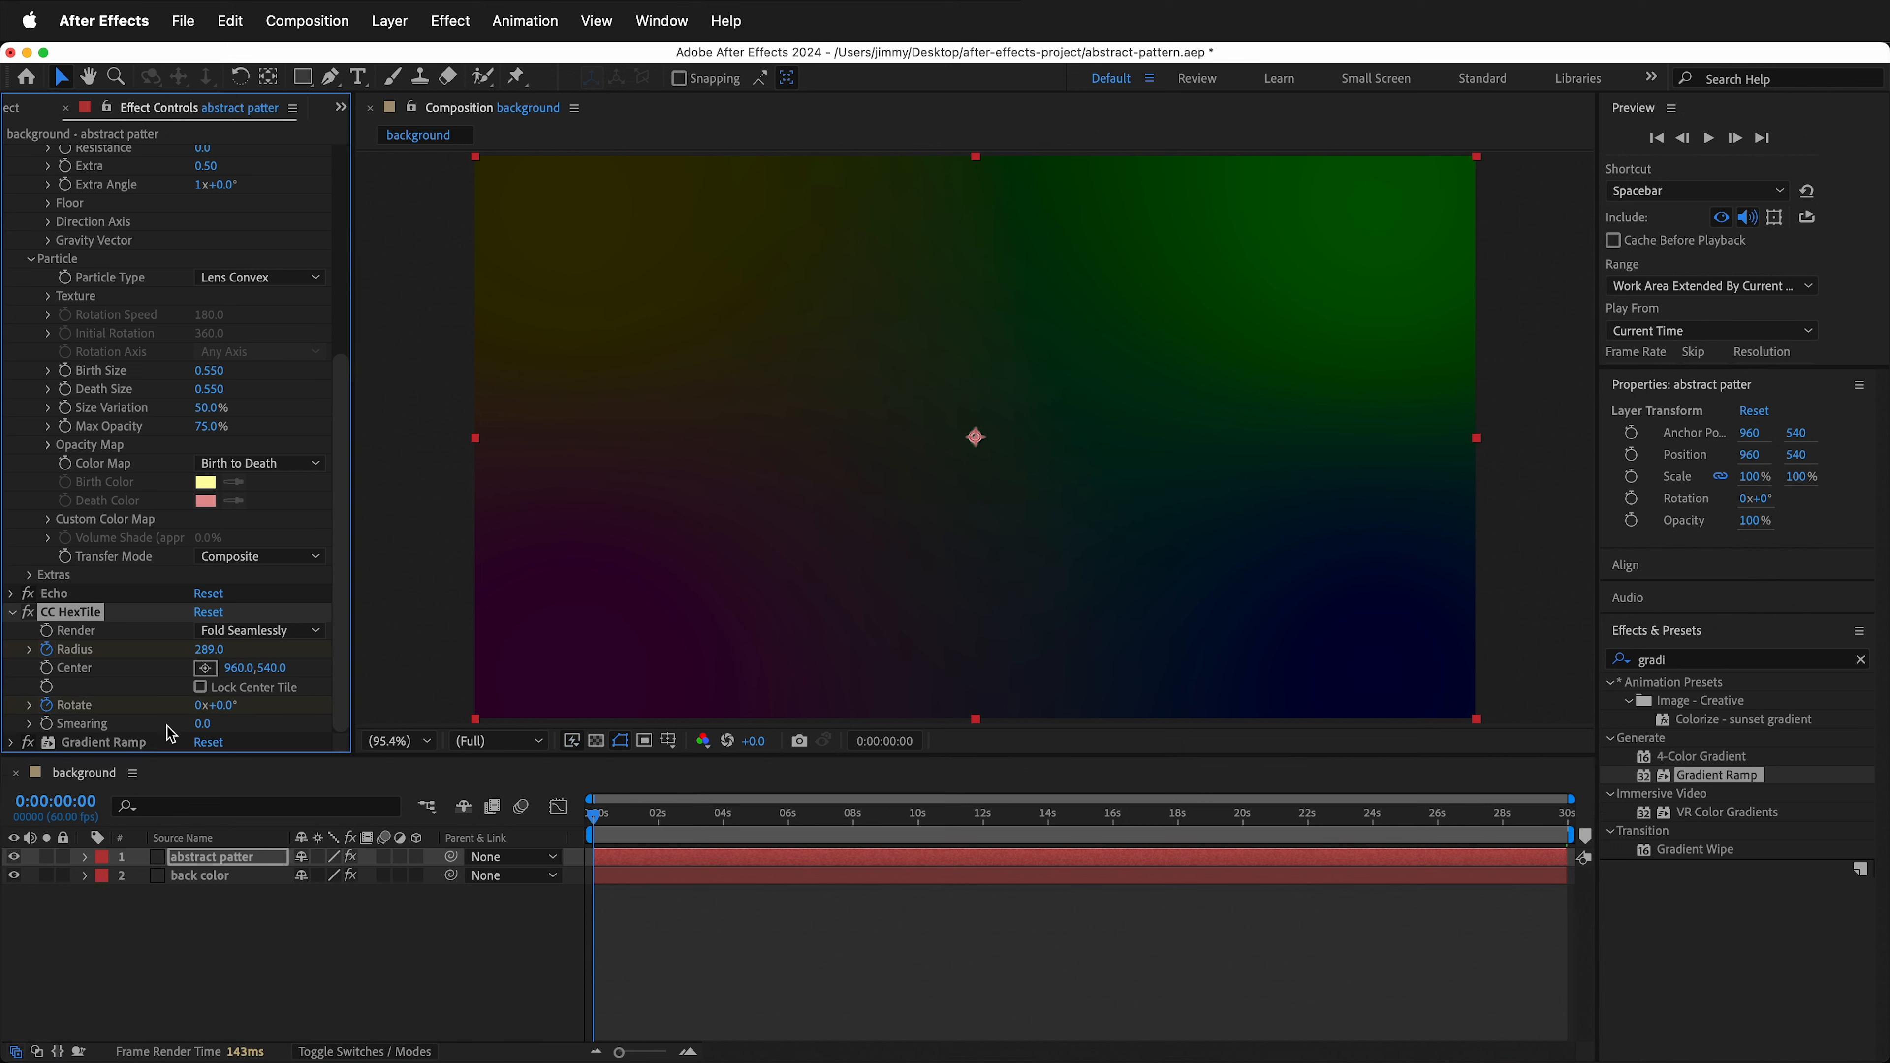
pyautogui.moveTo(602, 822); pyautogui.dragTo(1568, 819)
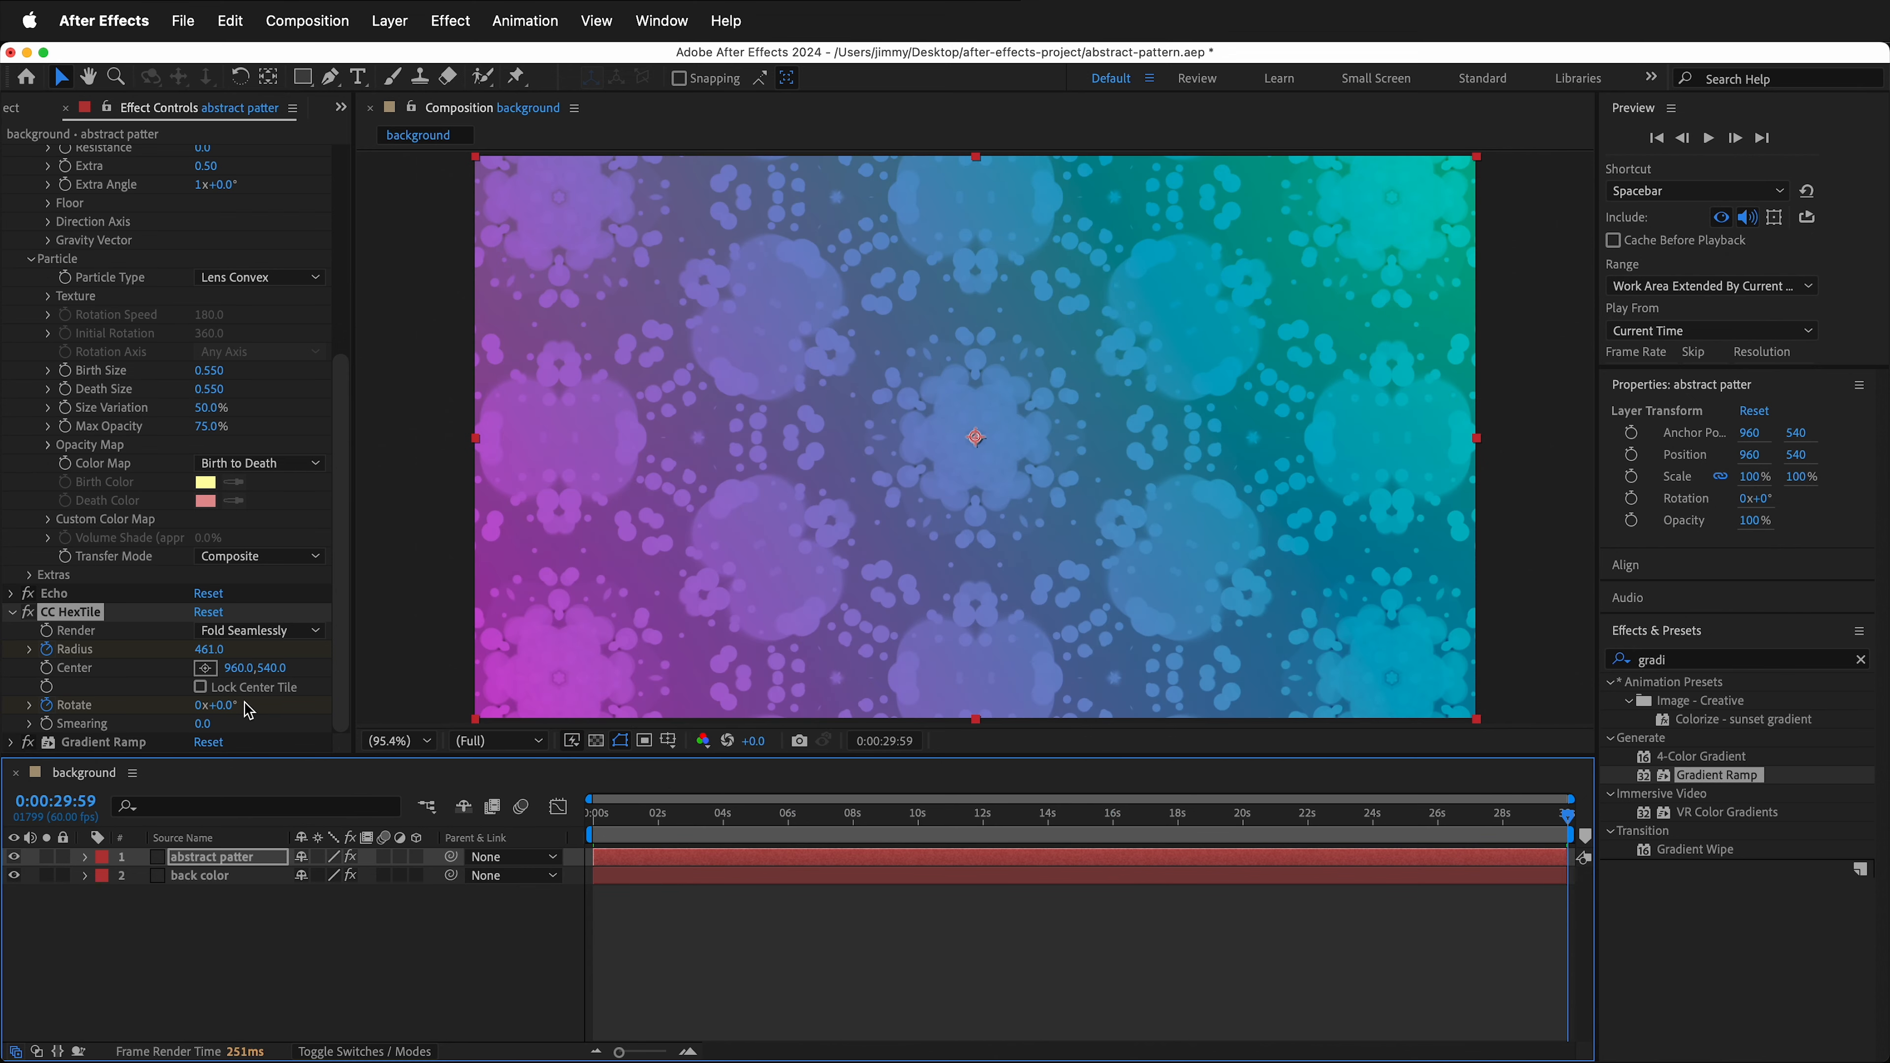
pyautogui.click(228, 706)
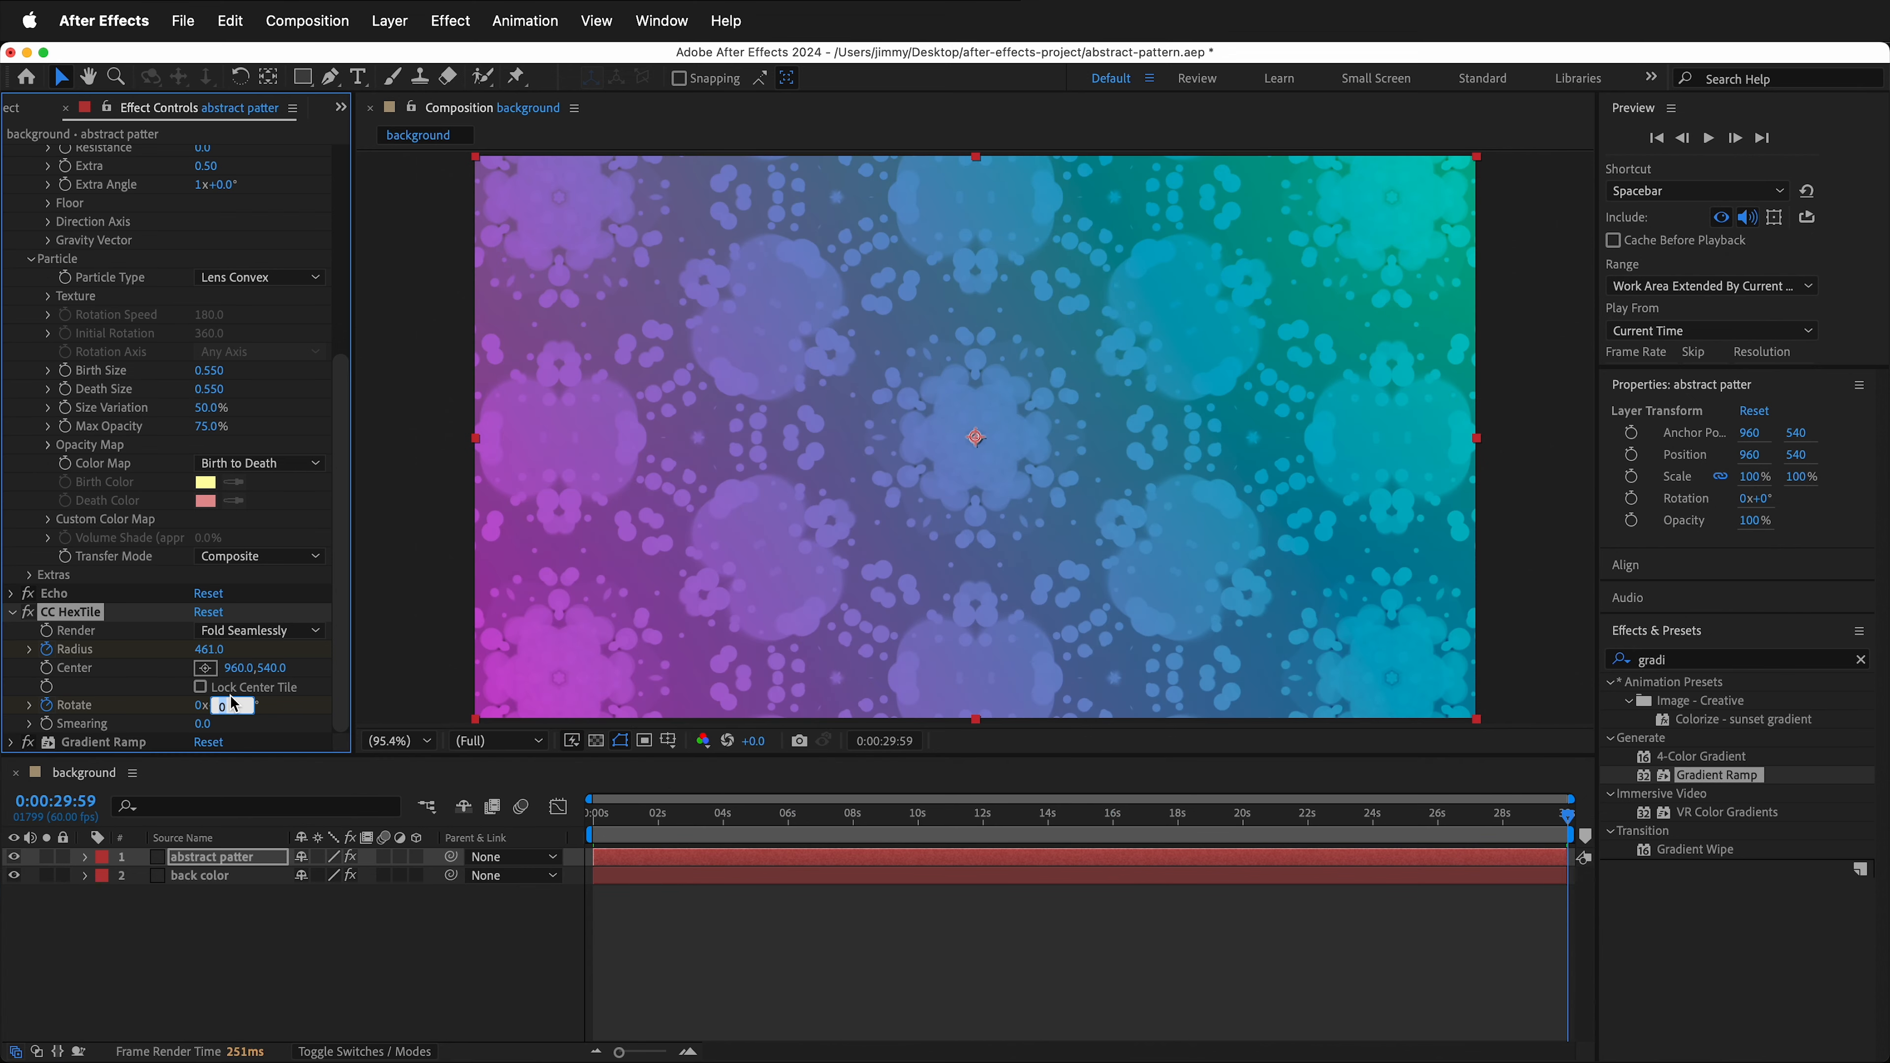
pyautogui.press('Return')
# - Preview the animation and change the CC Particle World particle type to Tetrahedron
pyautogui.click(637, 816)
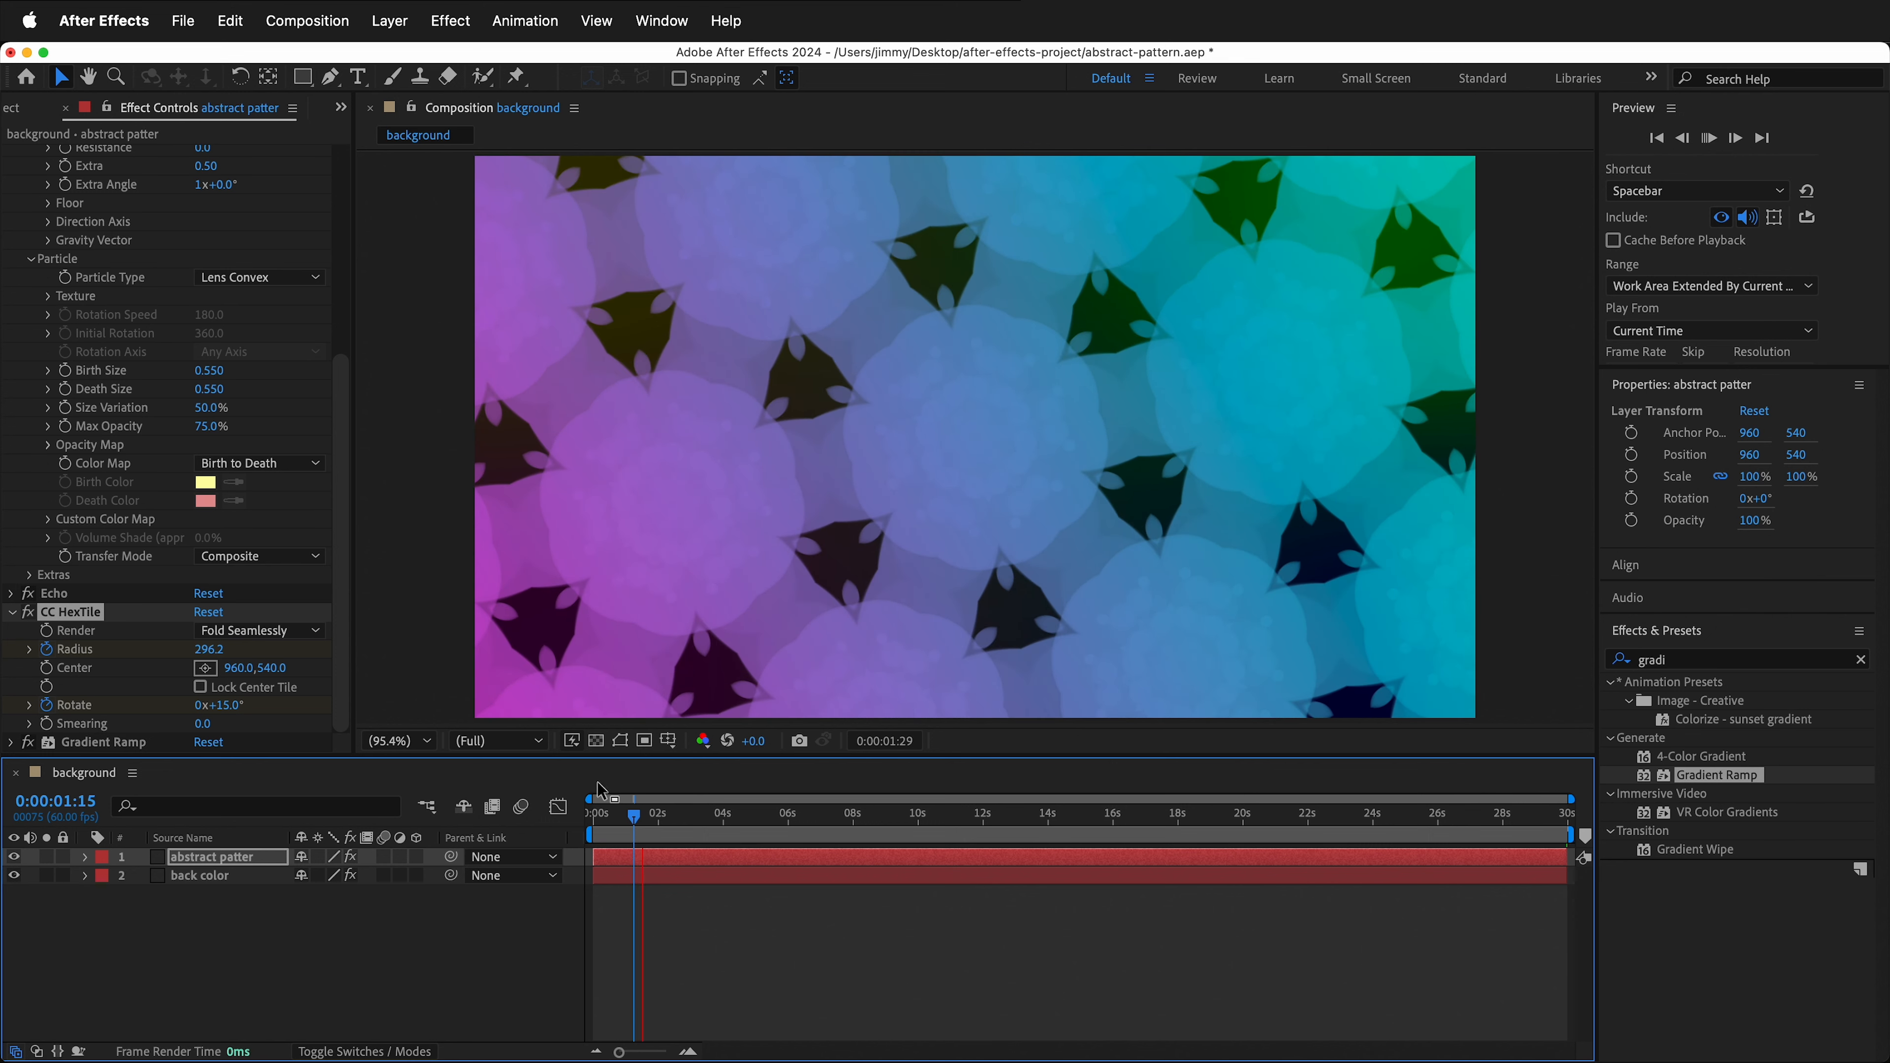
pyautogui.press('space')
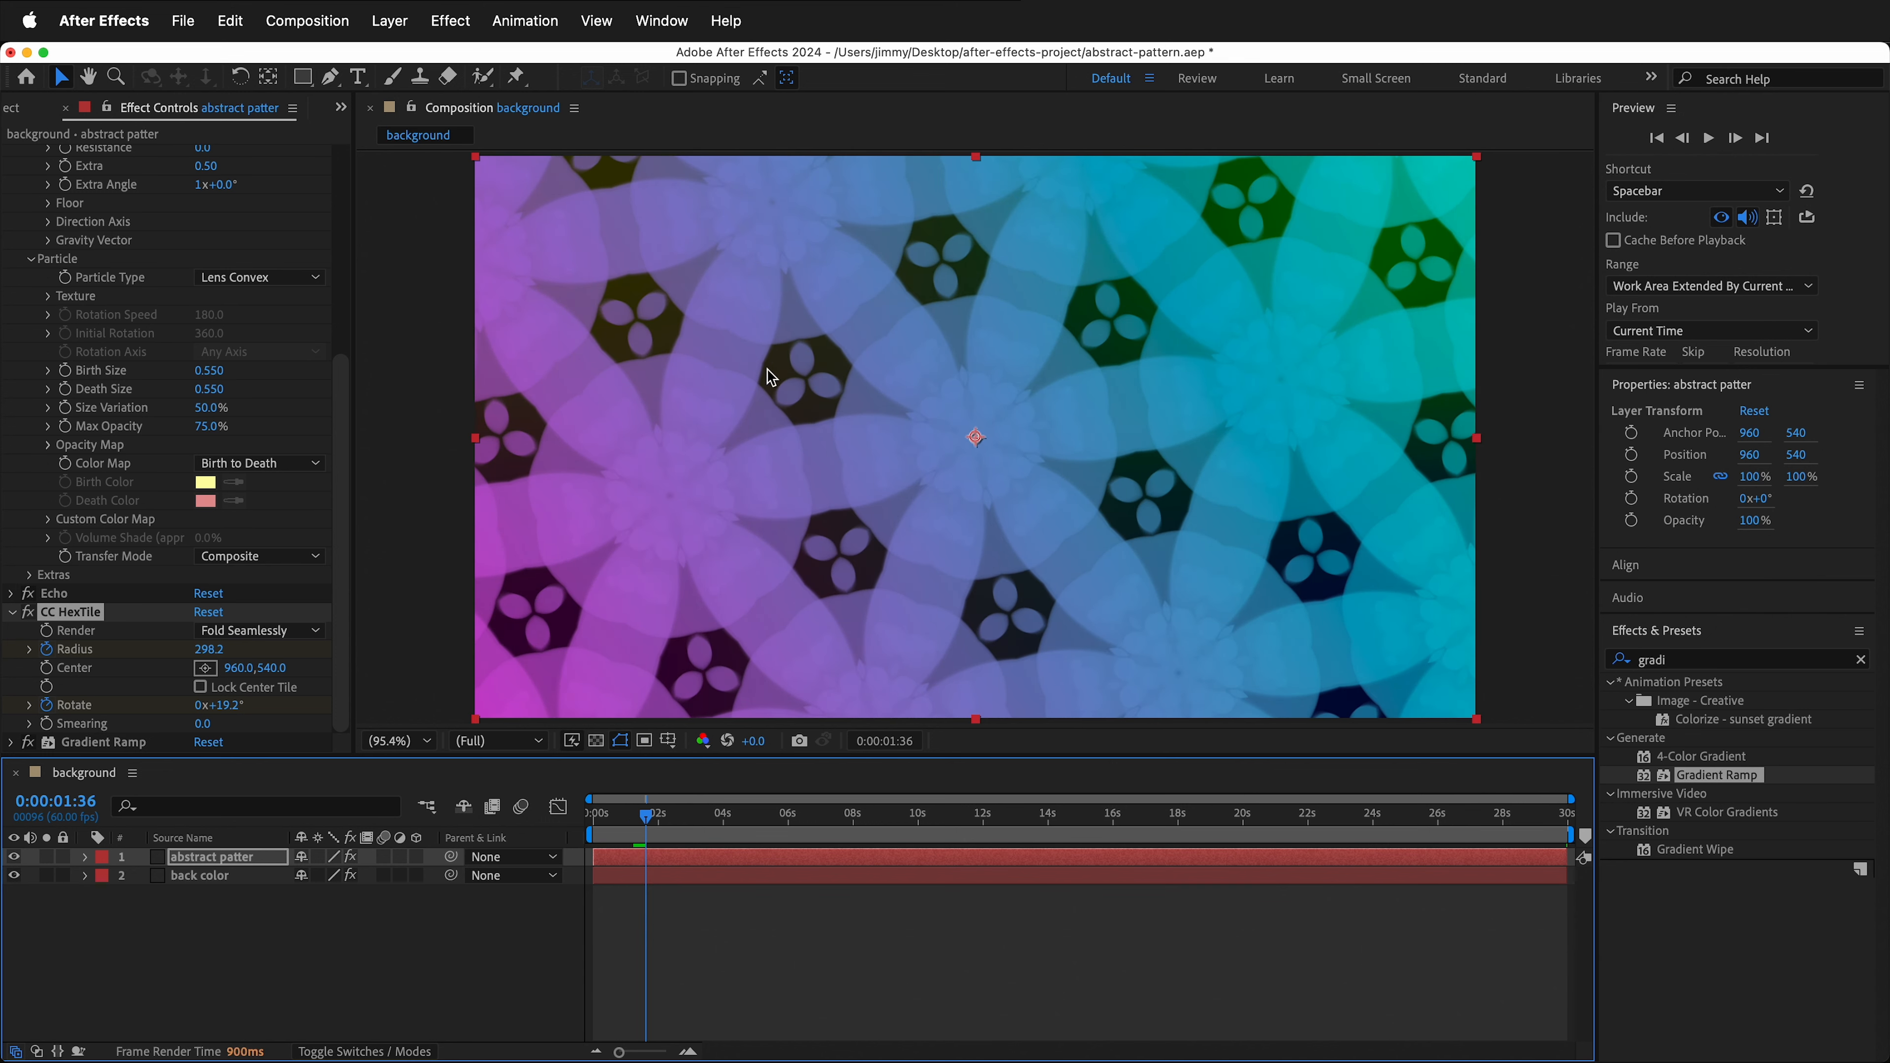
pyautogui.click(310, 280)
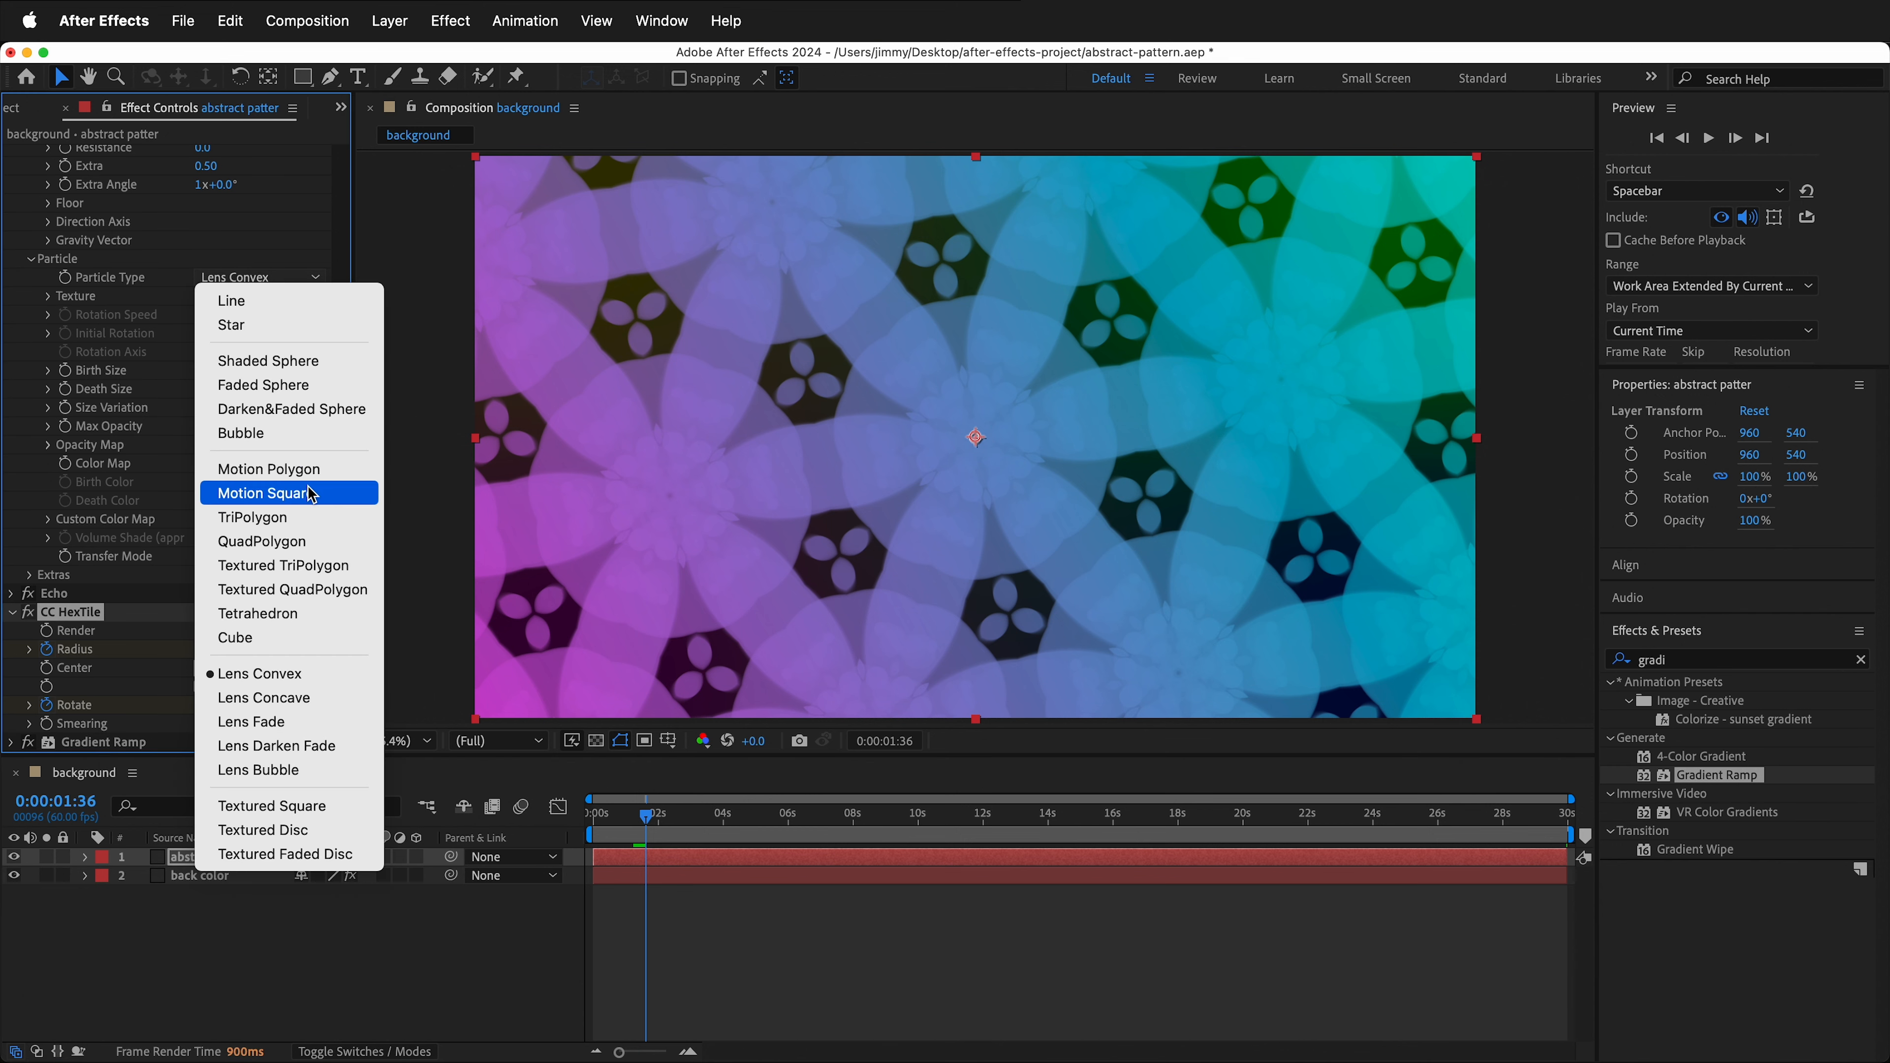
pyautogui.click(299, 541)
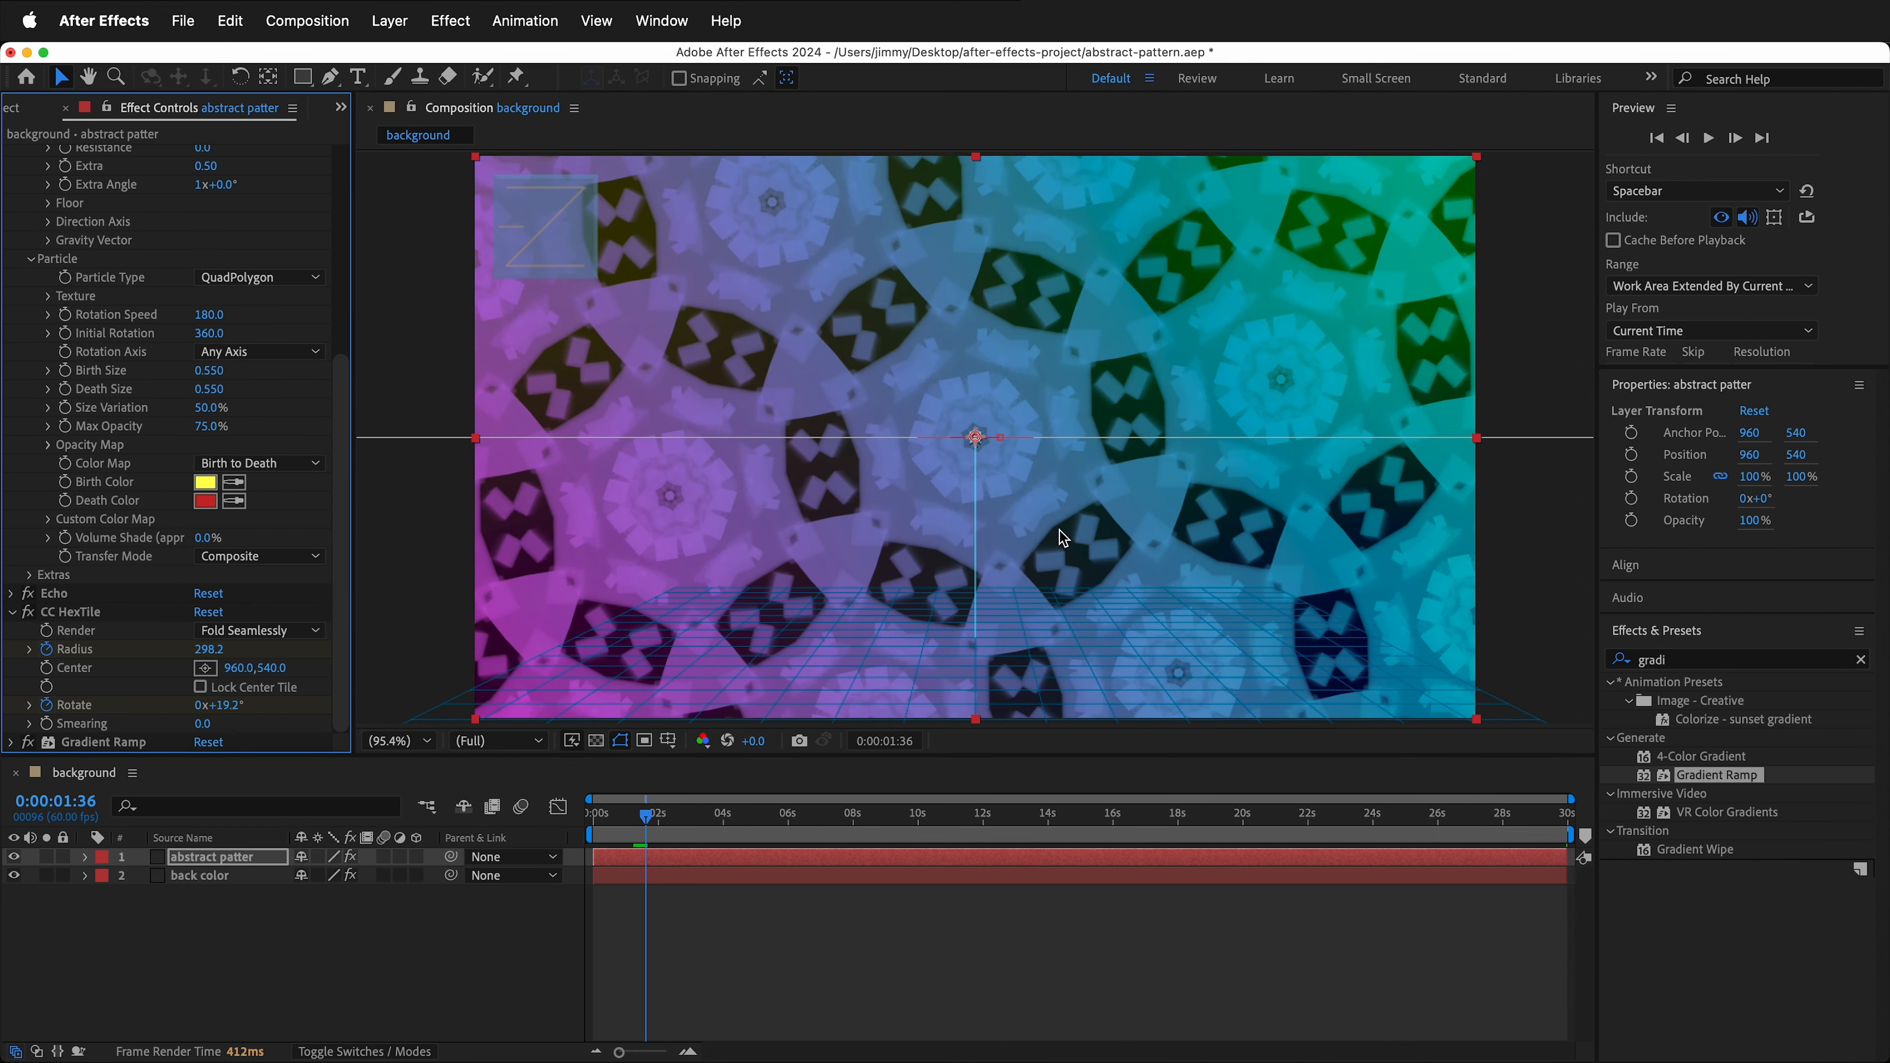
pyautogui.click(318, 285)
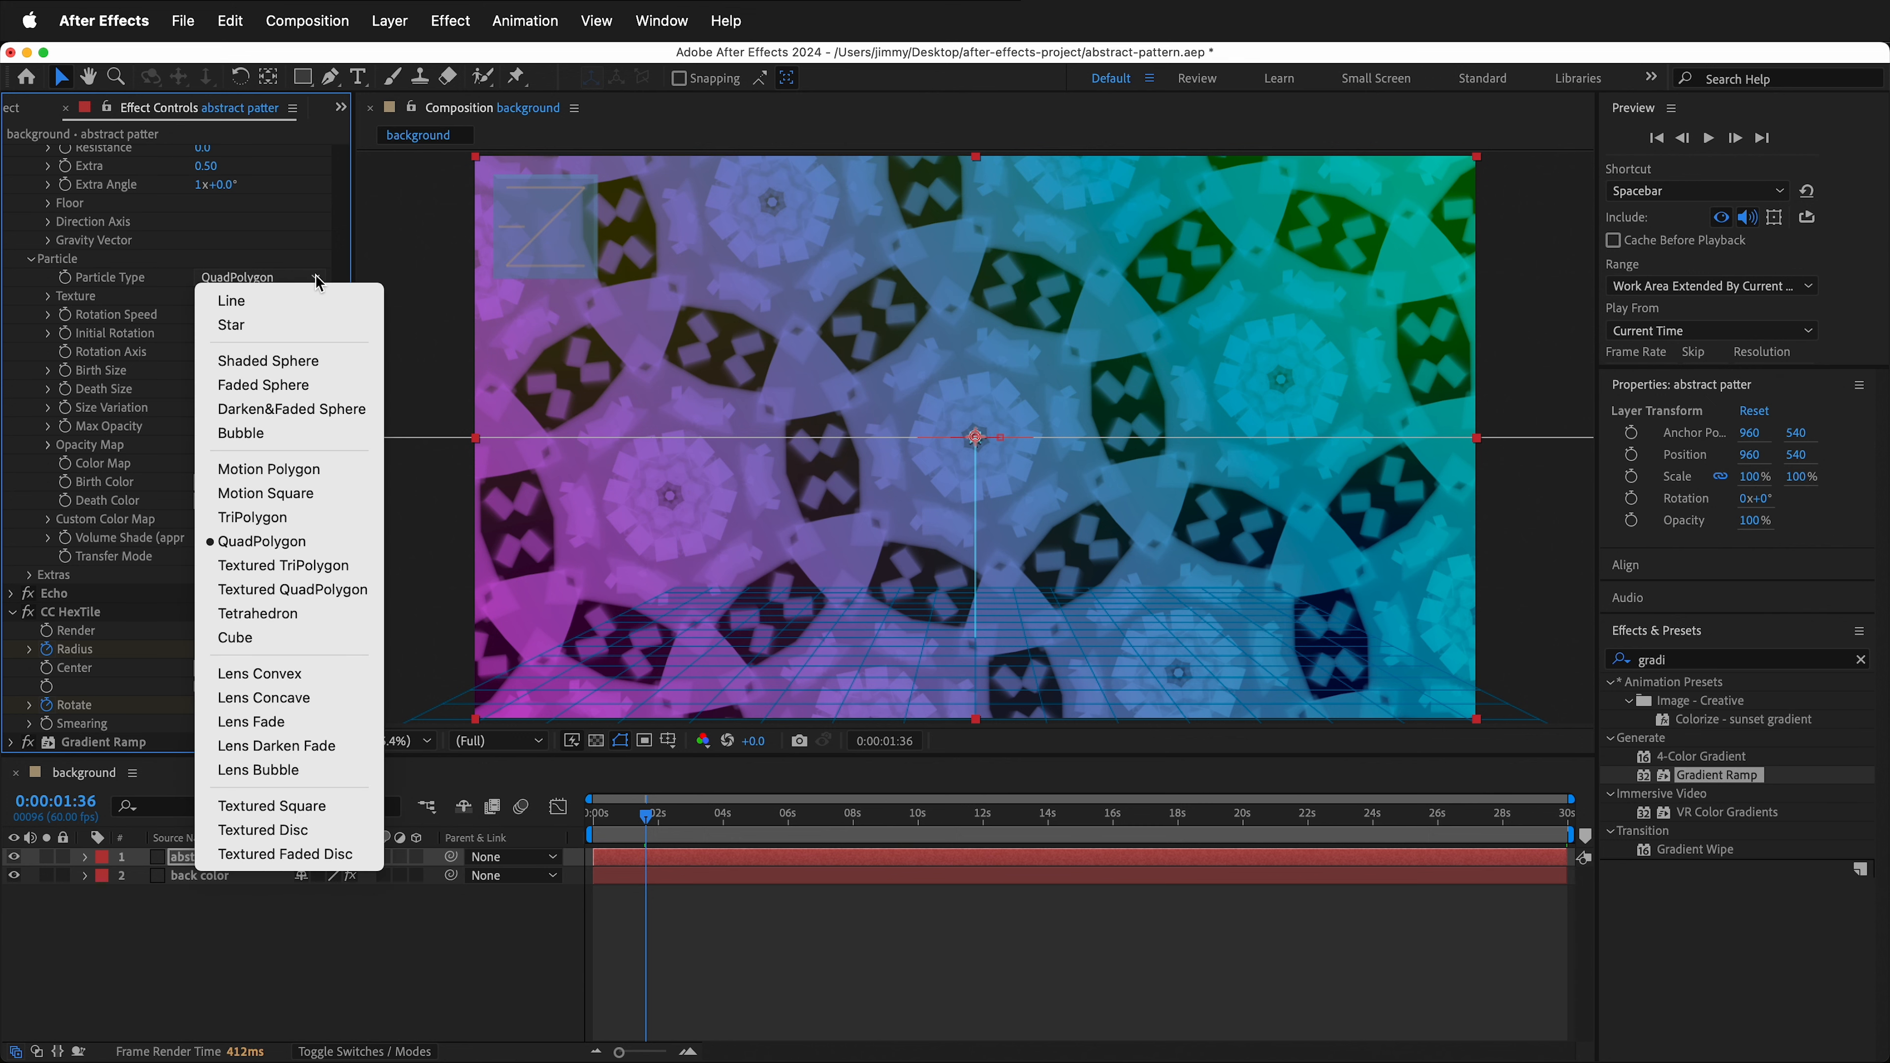
pyautogui.click(304, 615)
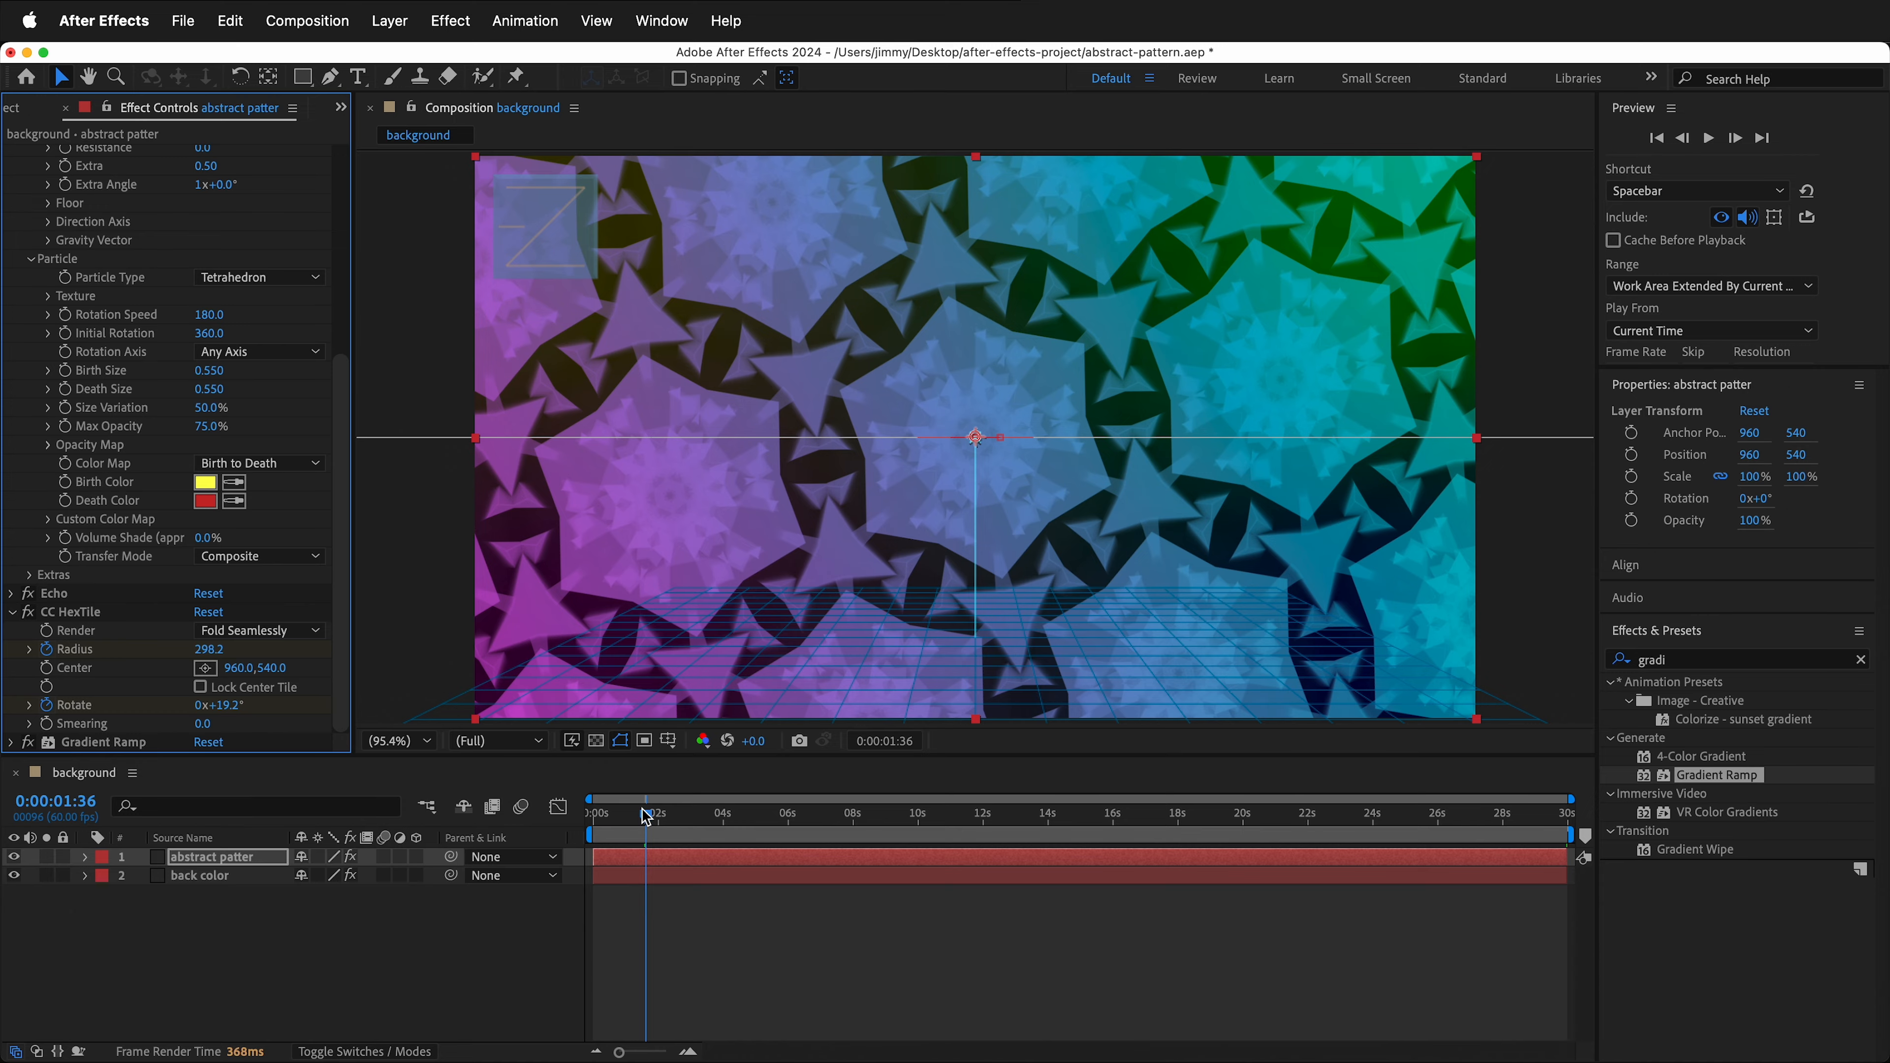
# - Pre-compose both layers into a new composition named extended clip
pyautogui.moveTo(646, 818); pyautogui.dragTo(1581, 831)
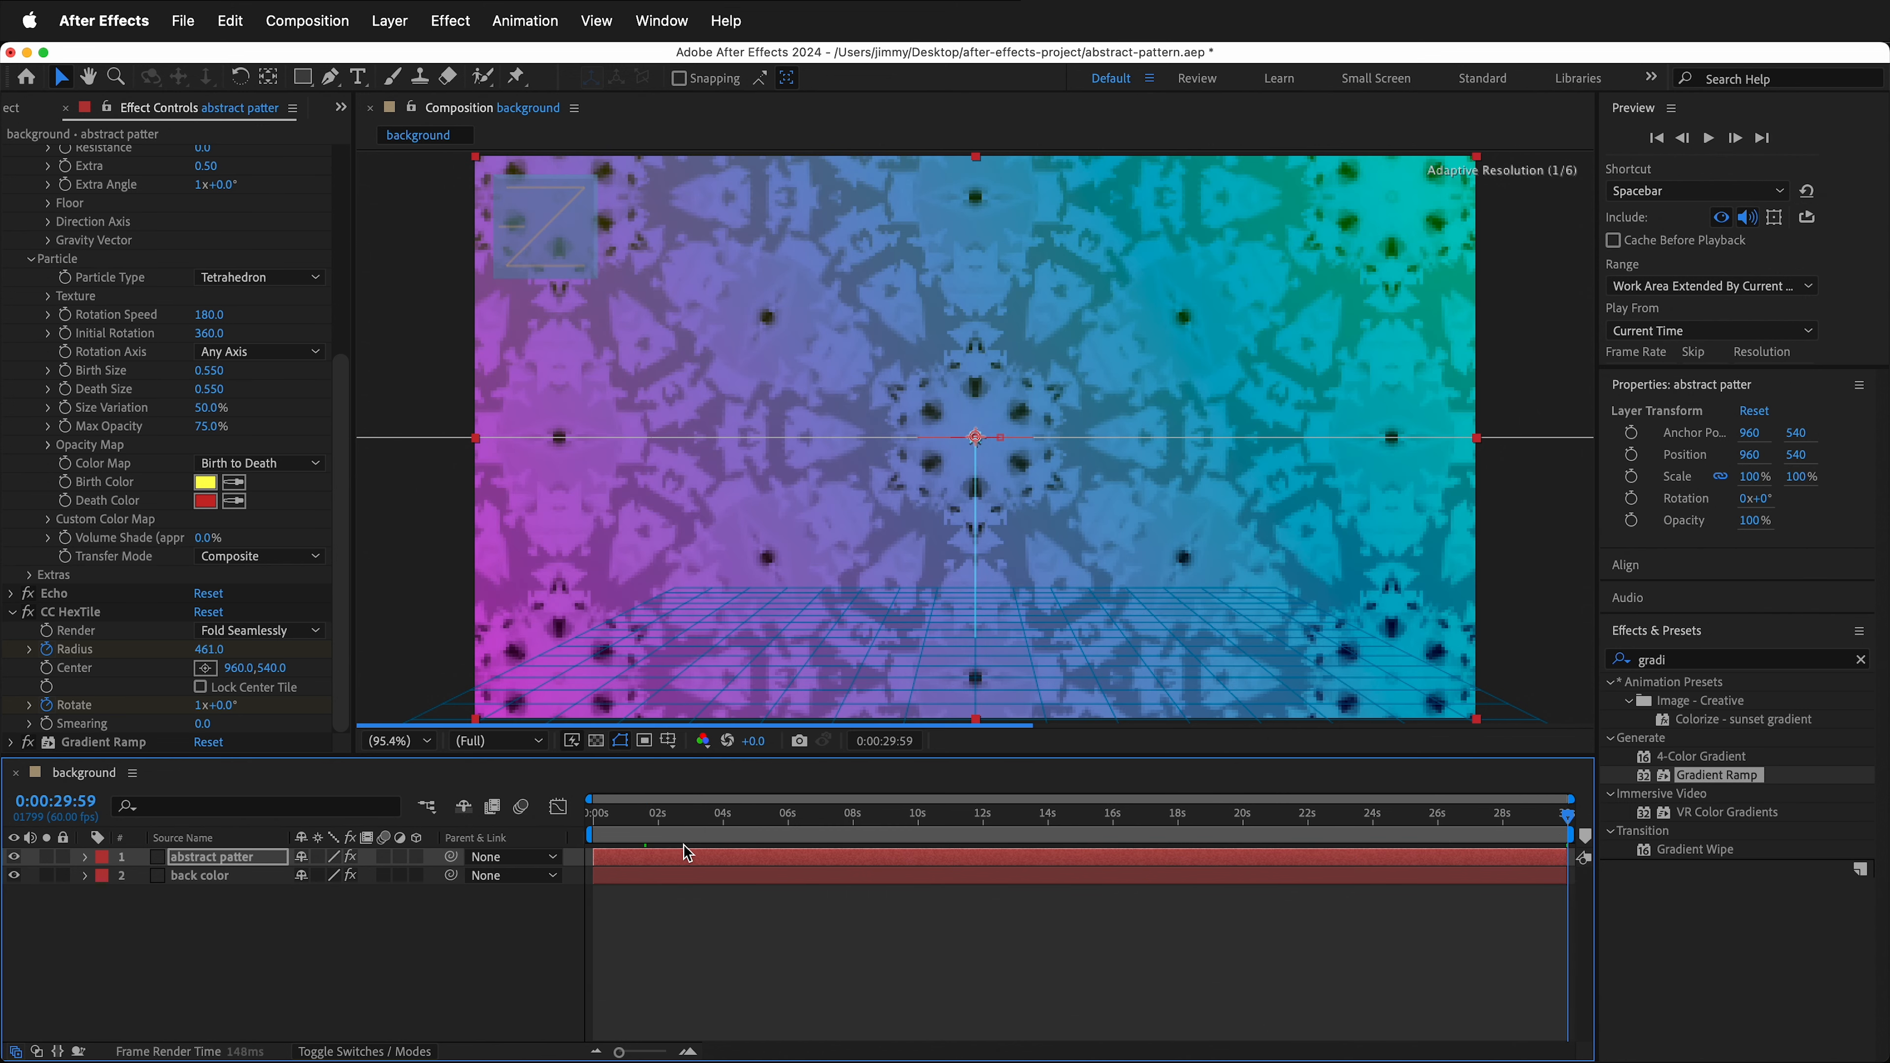
pyautogui.keyDown('shift'); pyautogui.click(224, 878); pyautogui.keyUp('shift')
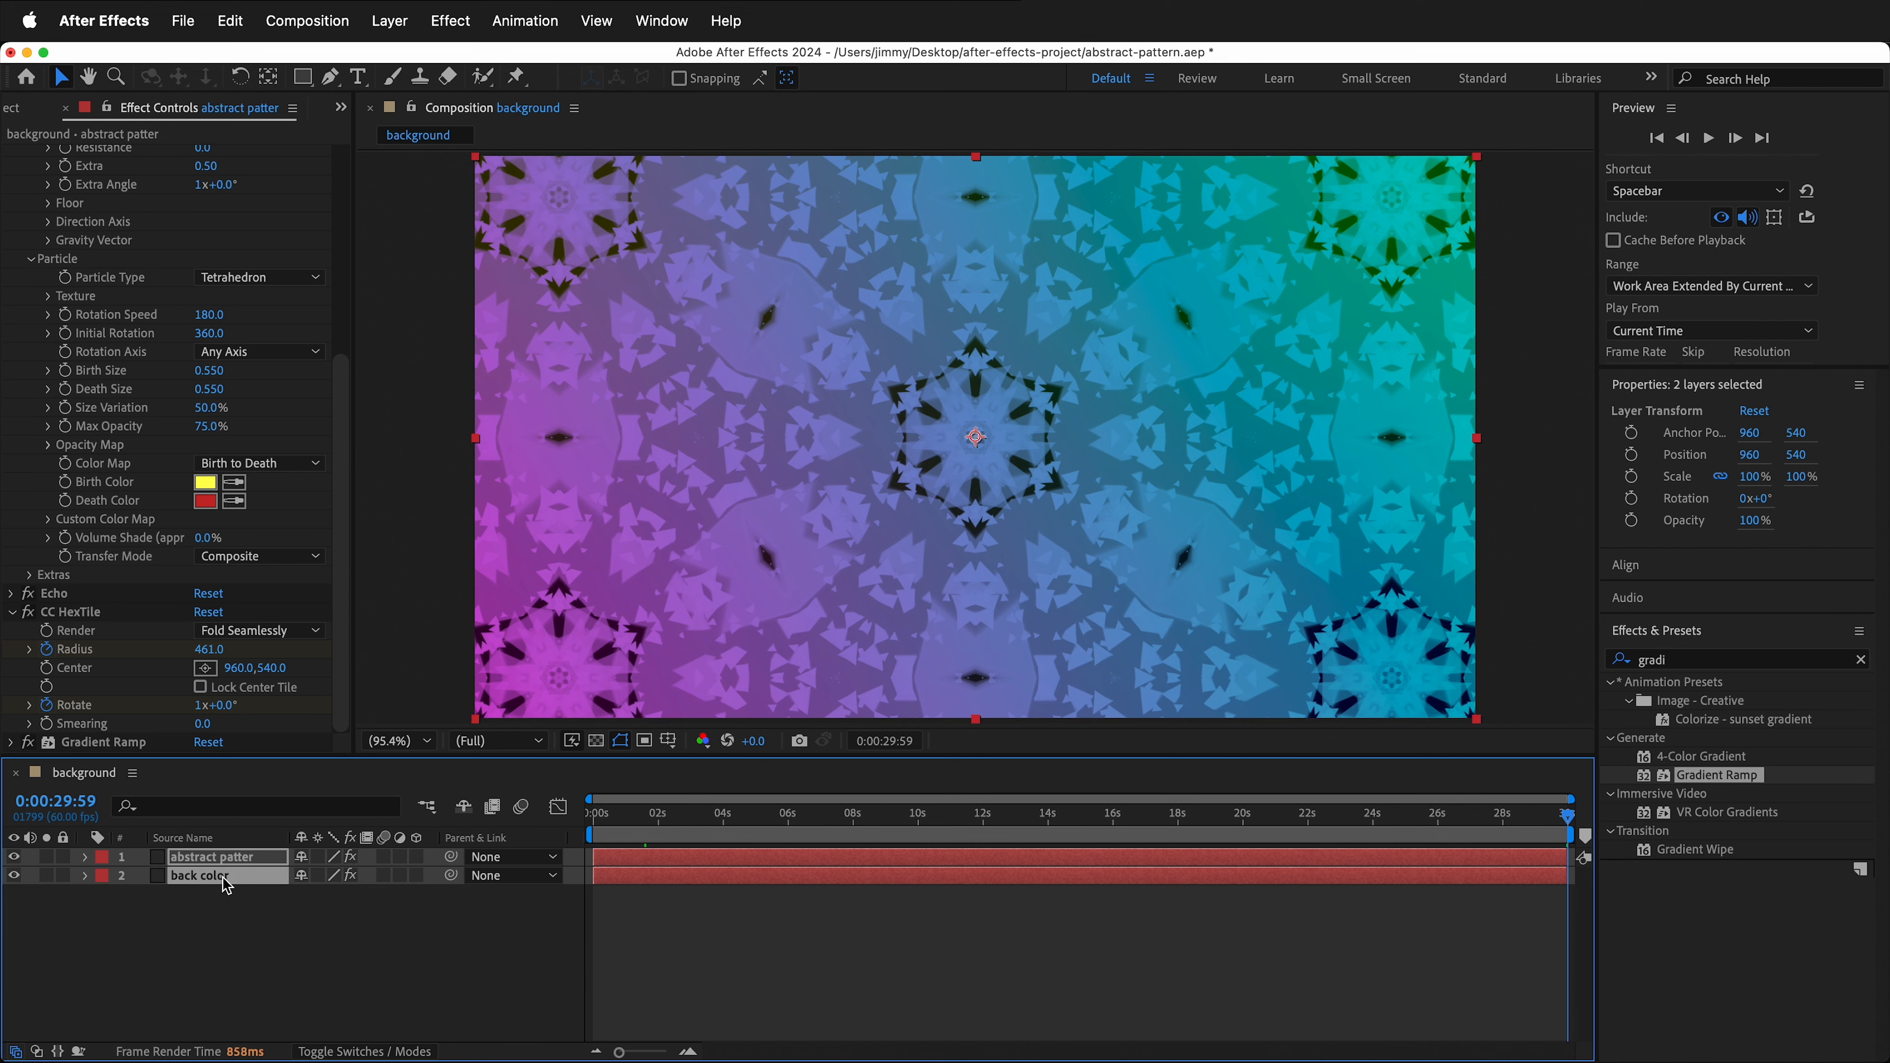
pyautogui.rightClick(225, 879)
pyautogui.moveTo(227, 879)
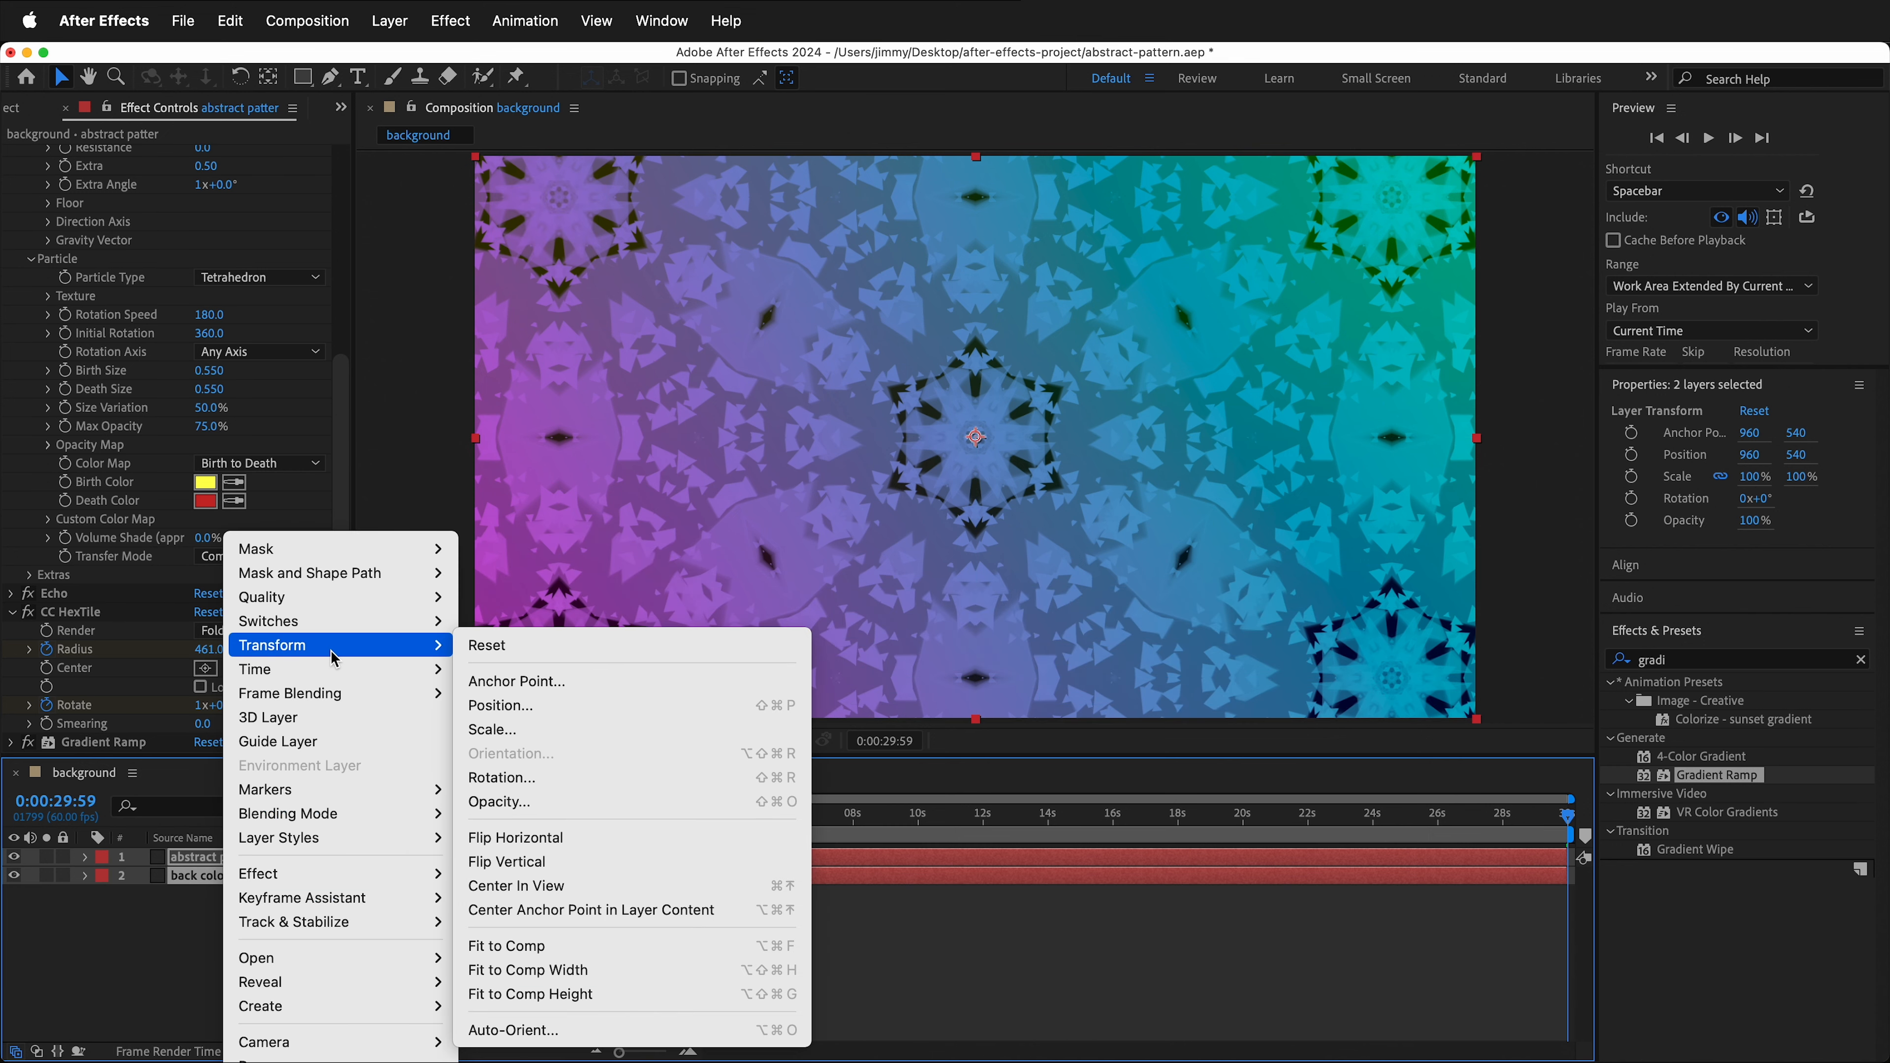
pyautogui.click(313, 1058)
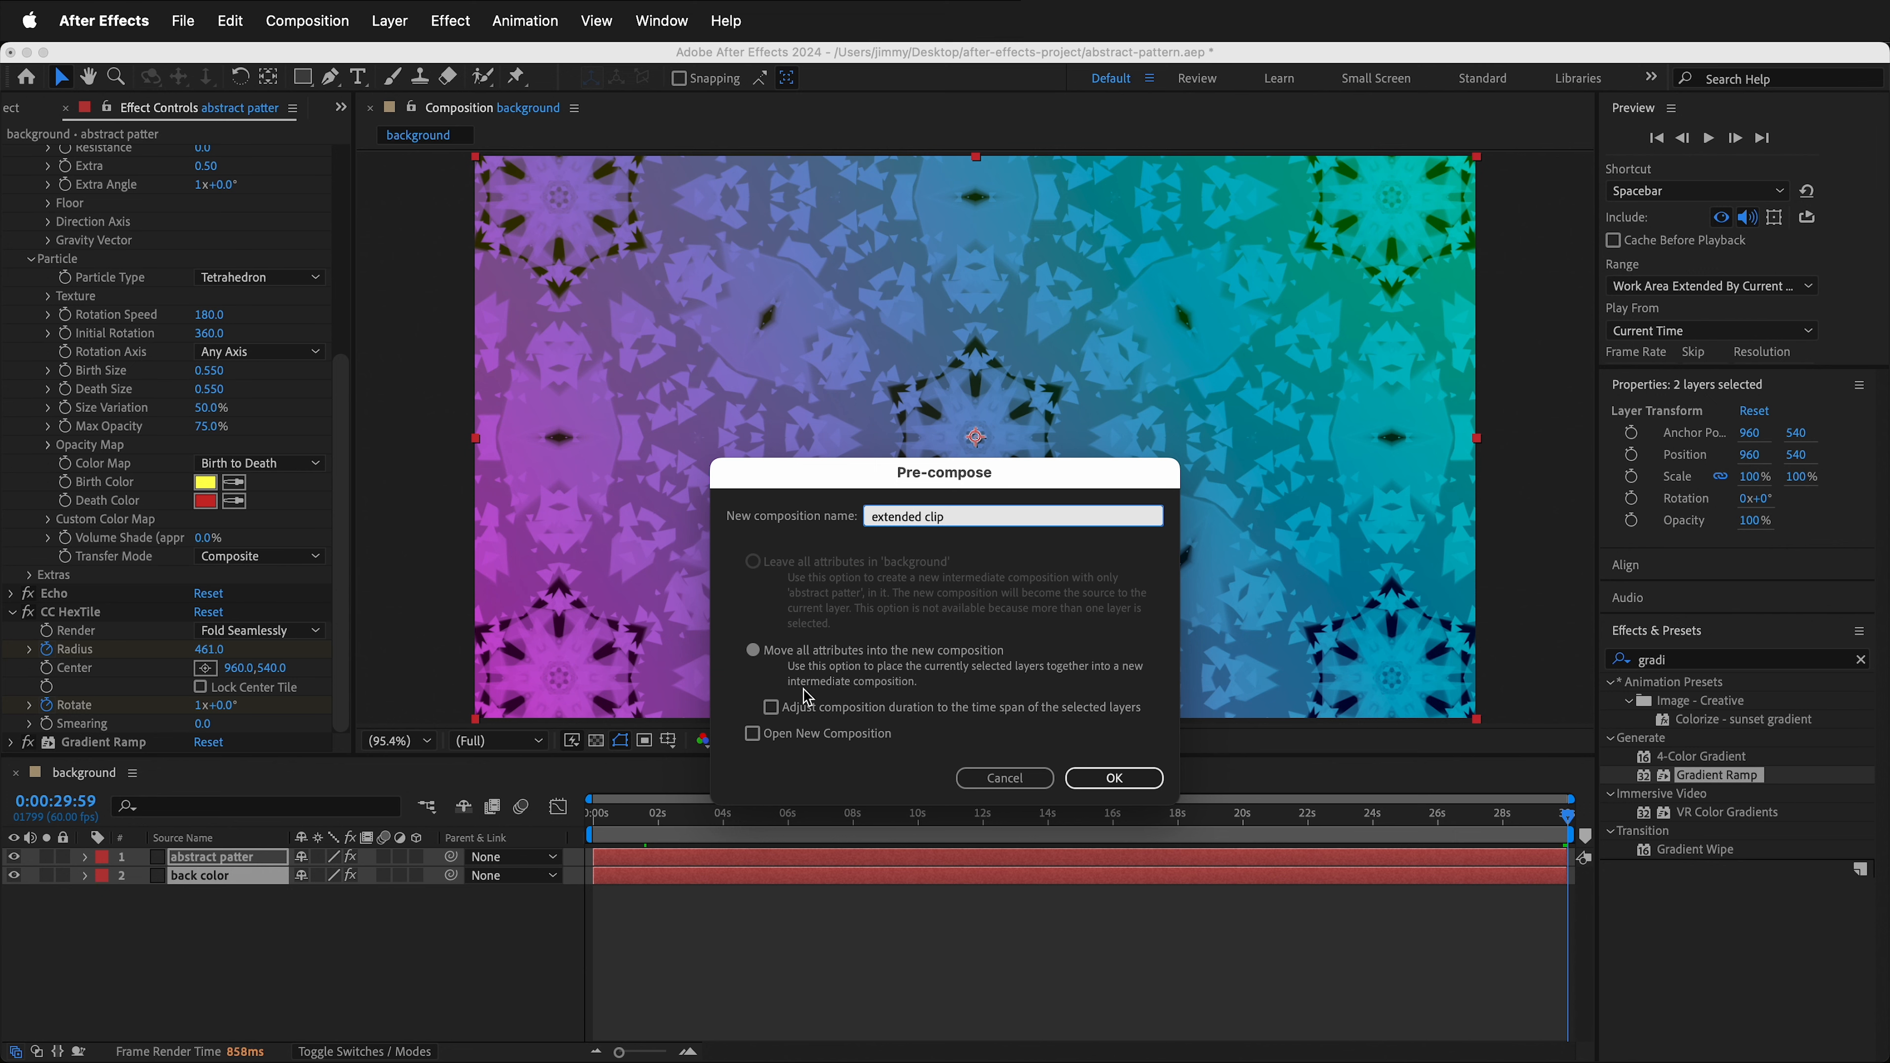
pyautogui.click(1109, 779)
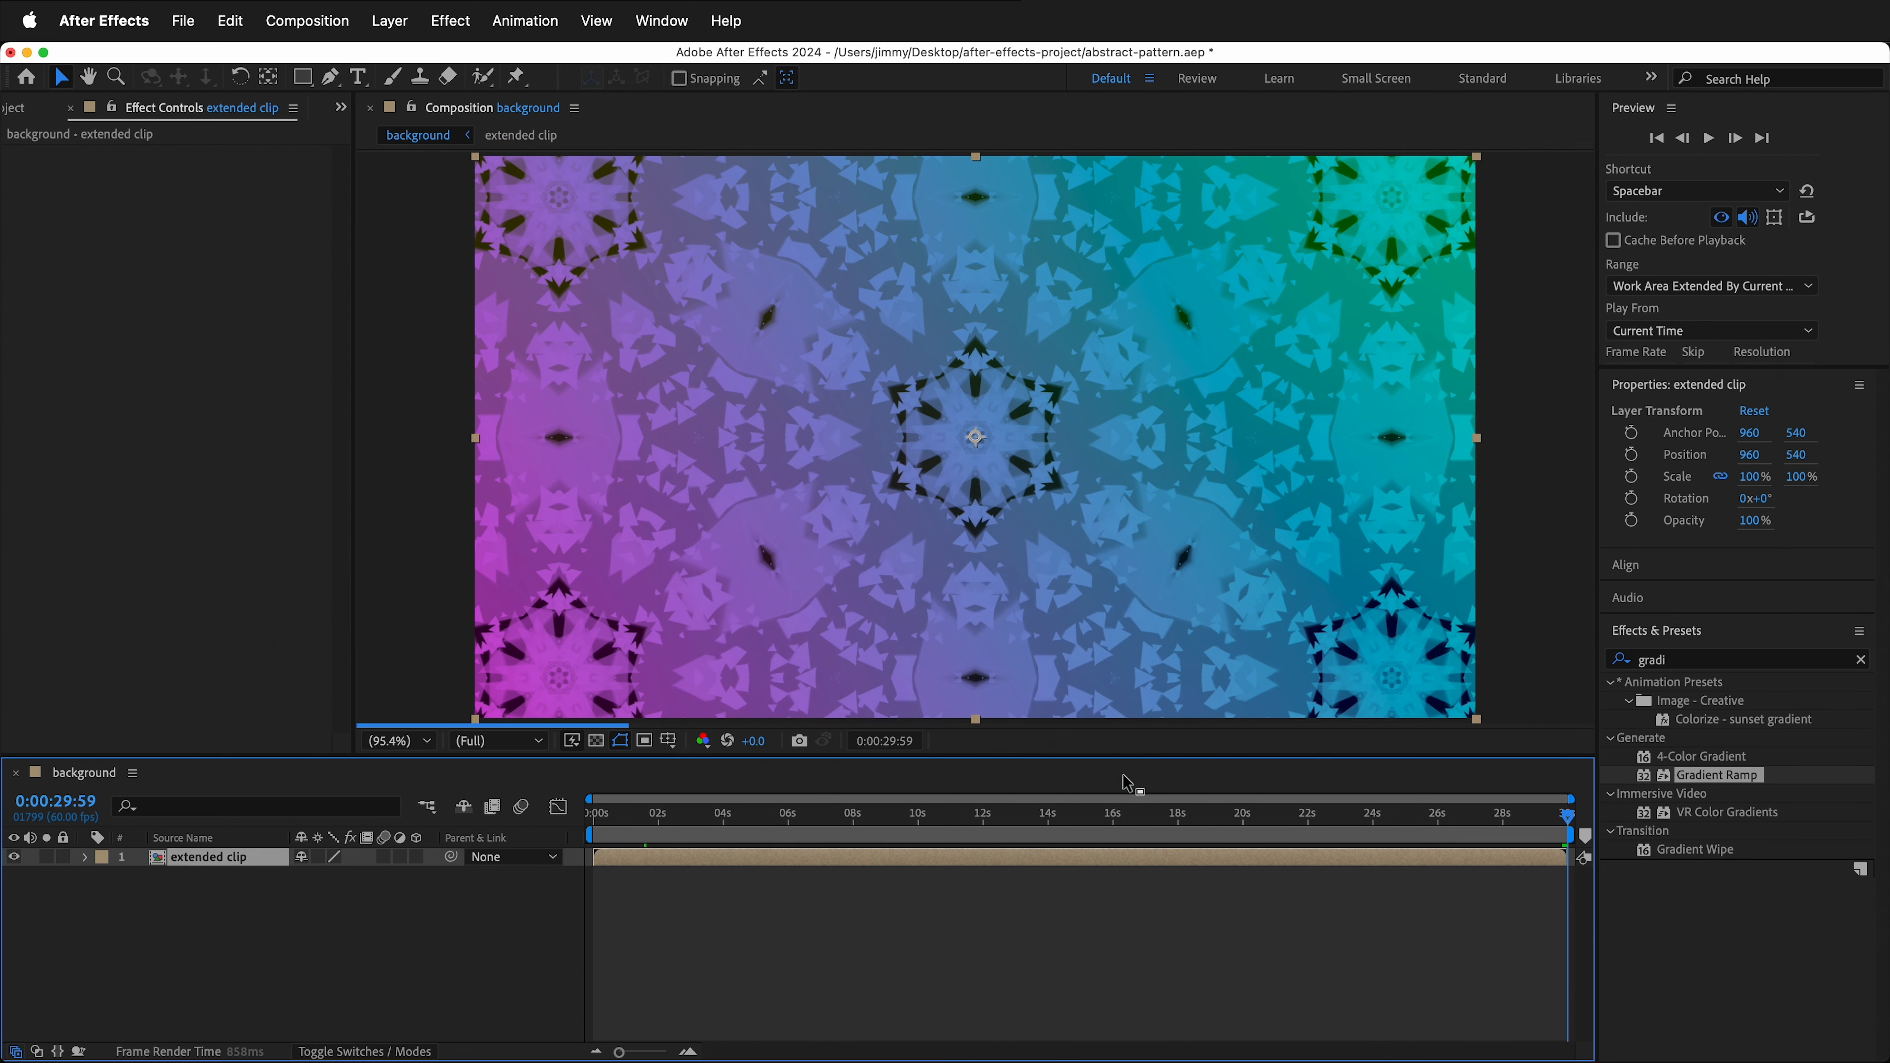
# - Enable time remapping on the extended clip layer
pyautogui.click(393, 19)
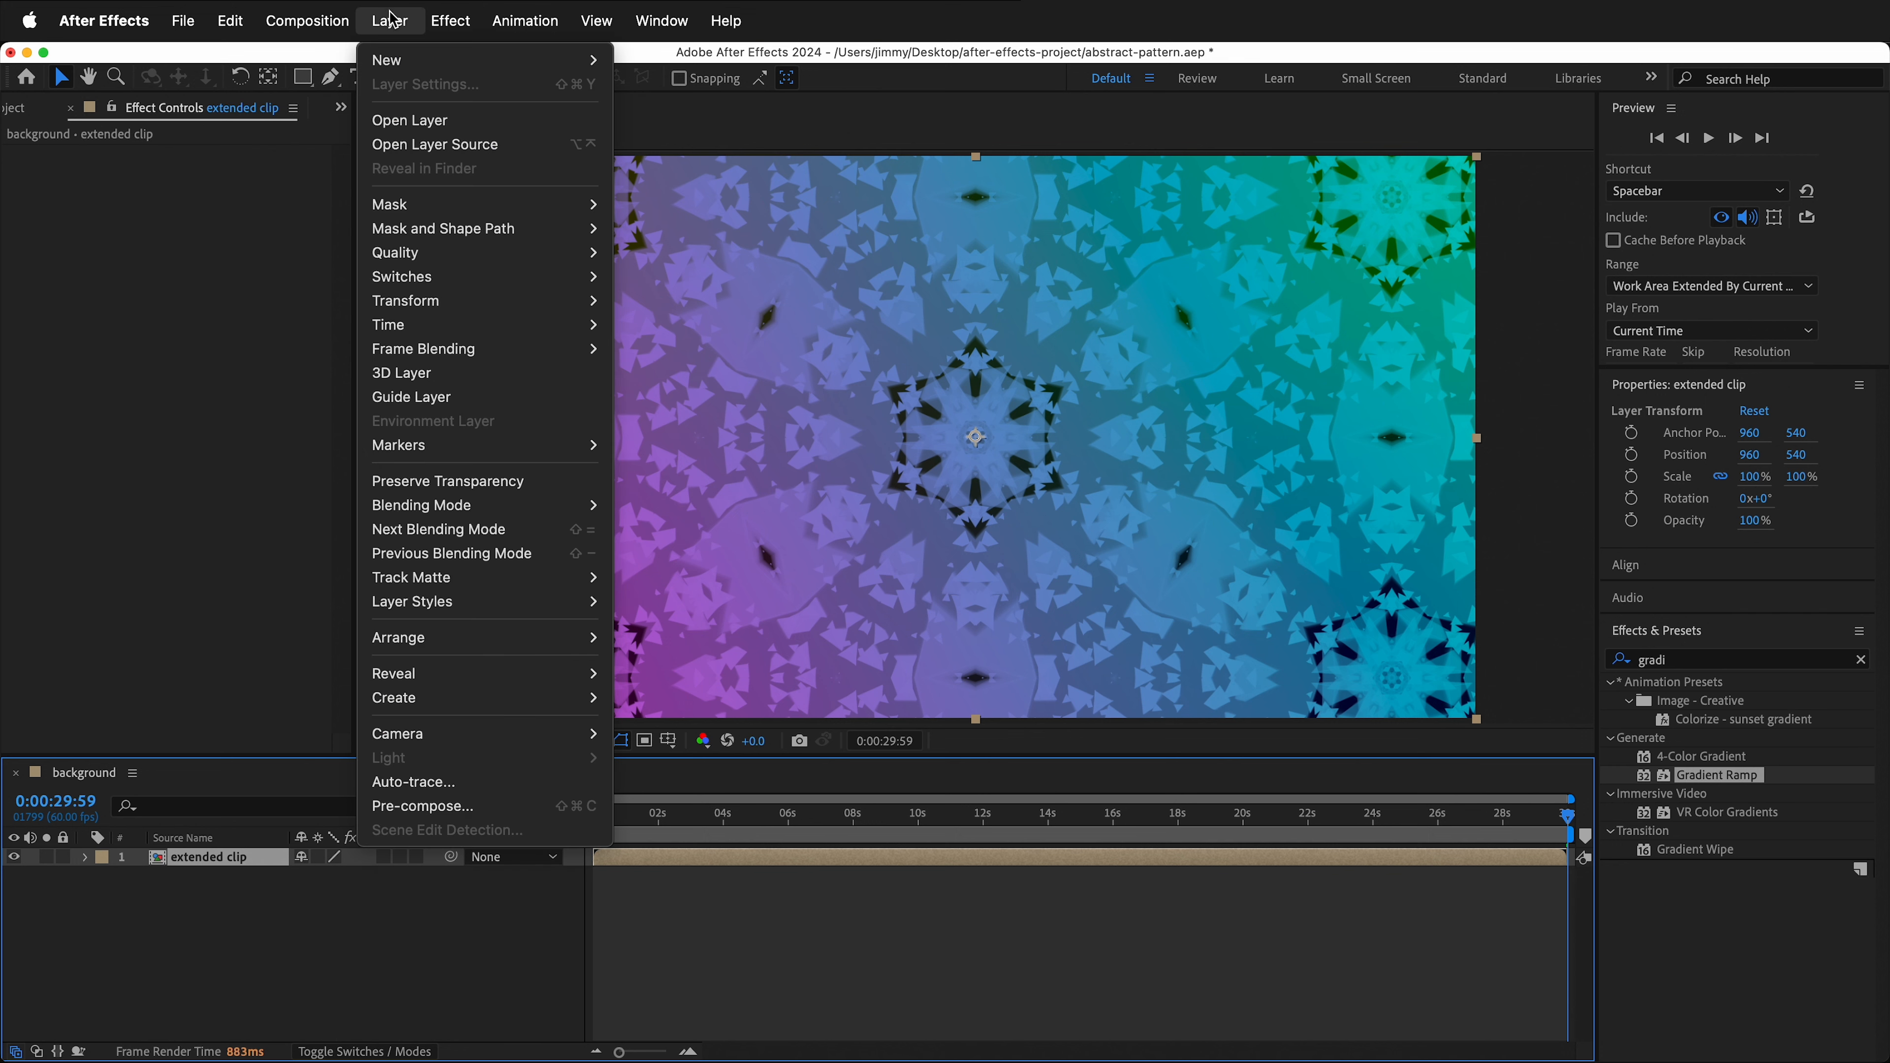
pyautogui.moveTo(468, 326)
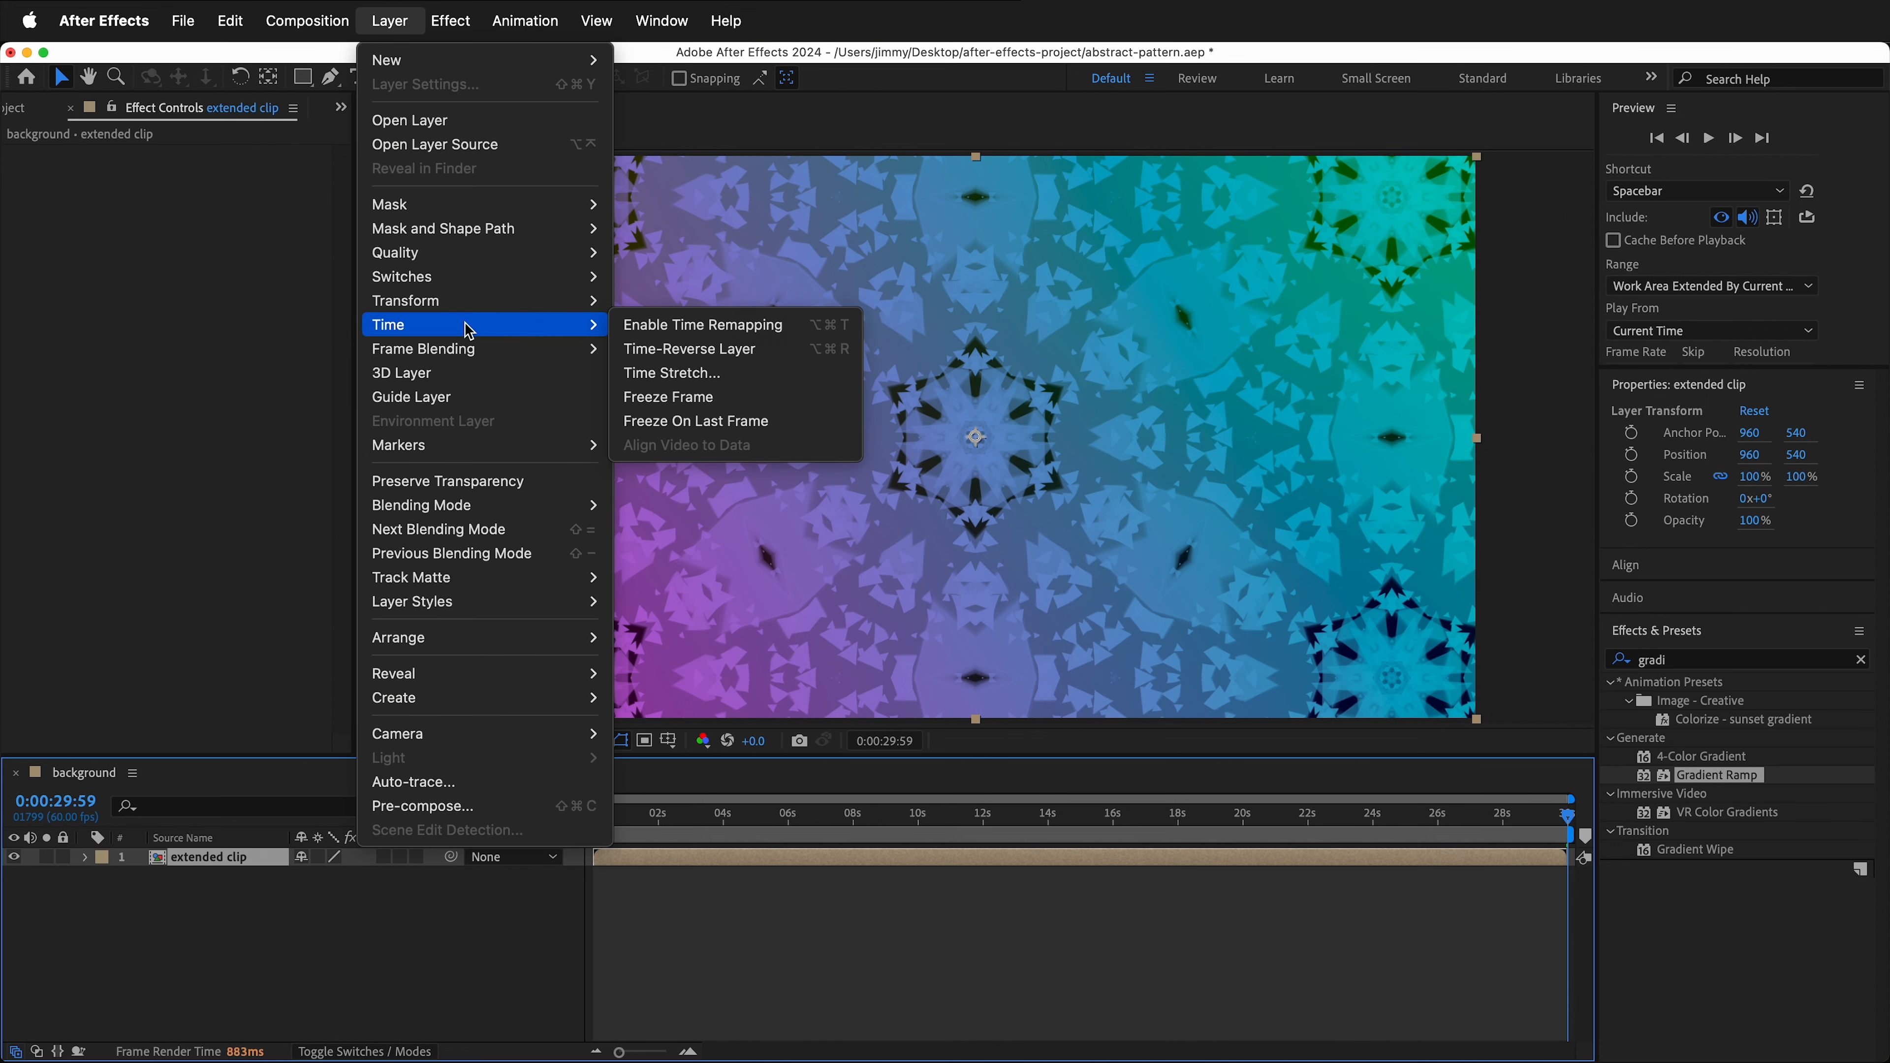
pyautogui.click(739, 332)
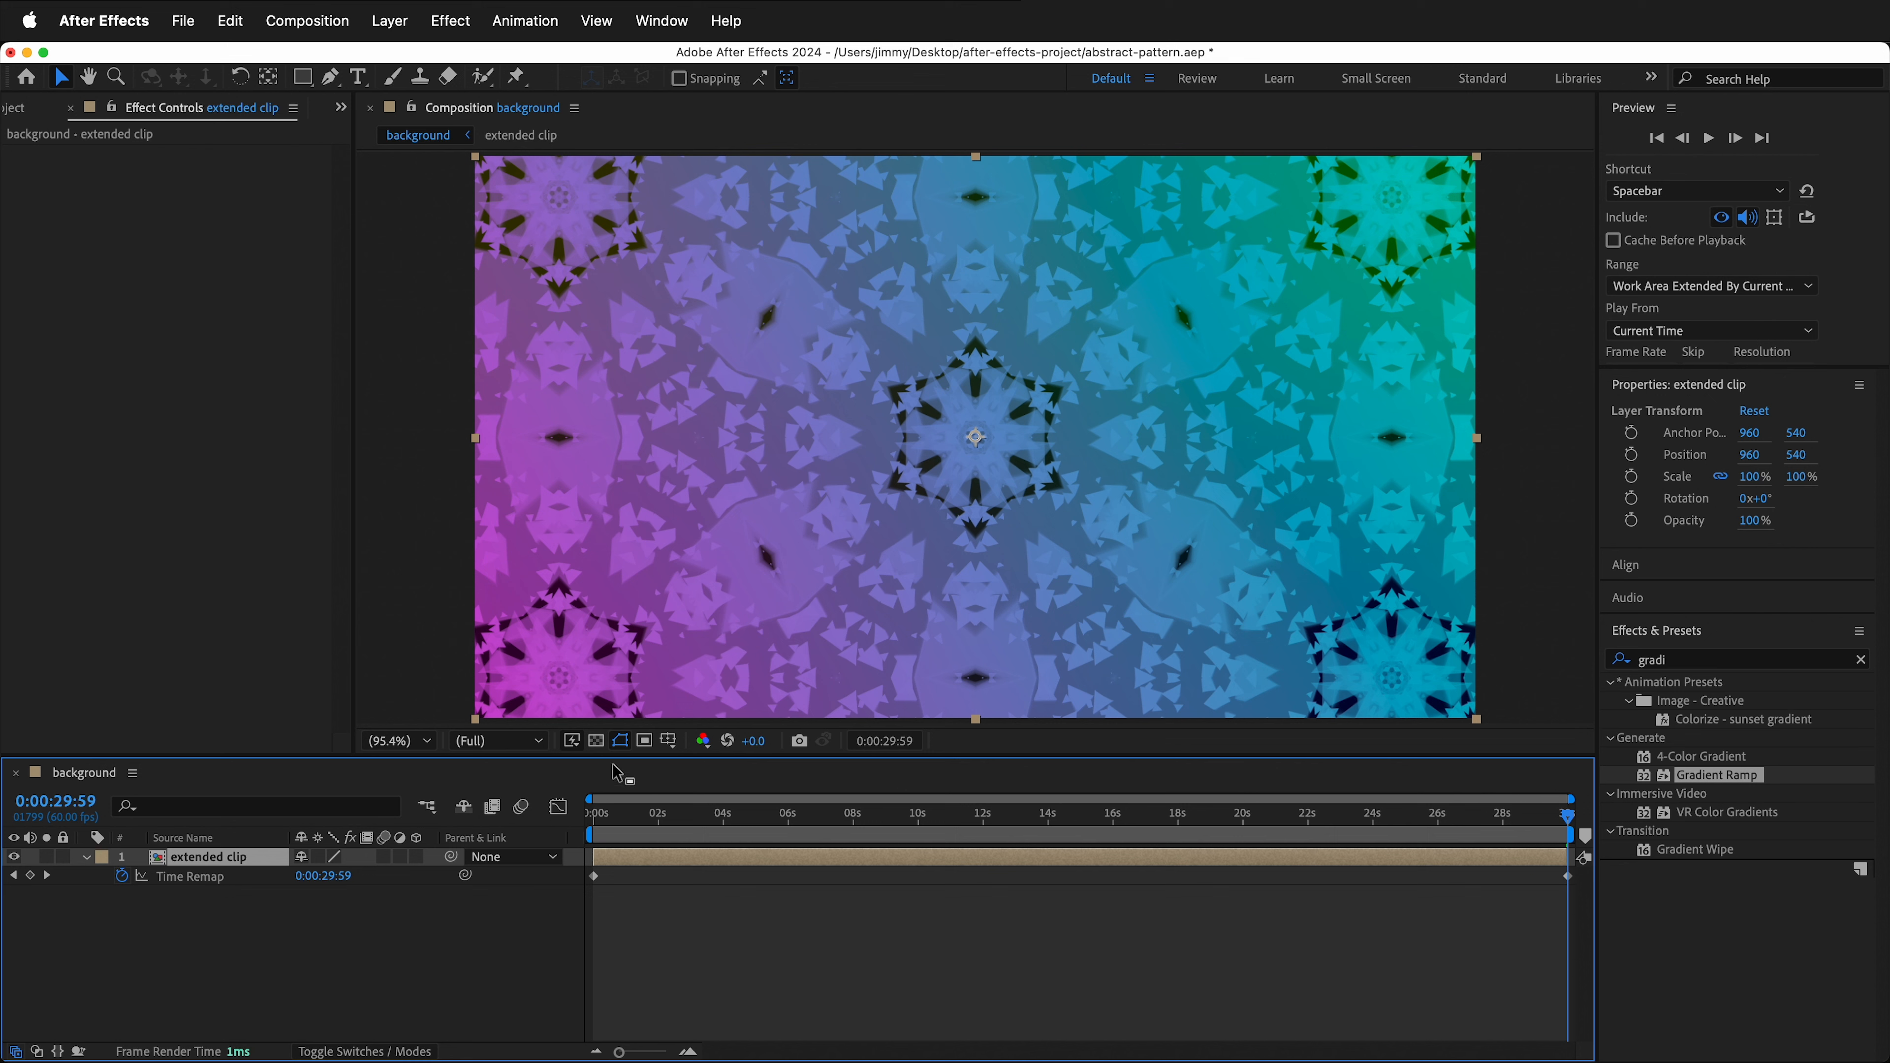
# - Set the background composition's duration to 0:02:00:00
pyautogui.click(331, 21)
pyautogui.click(334, 98)
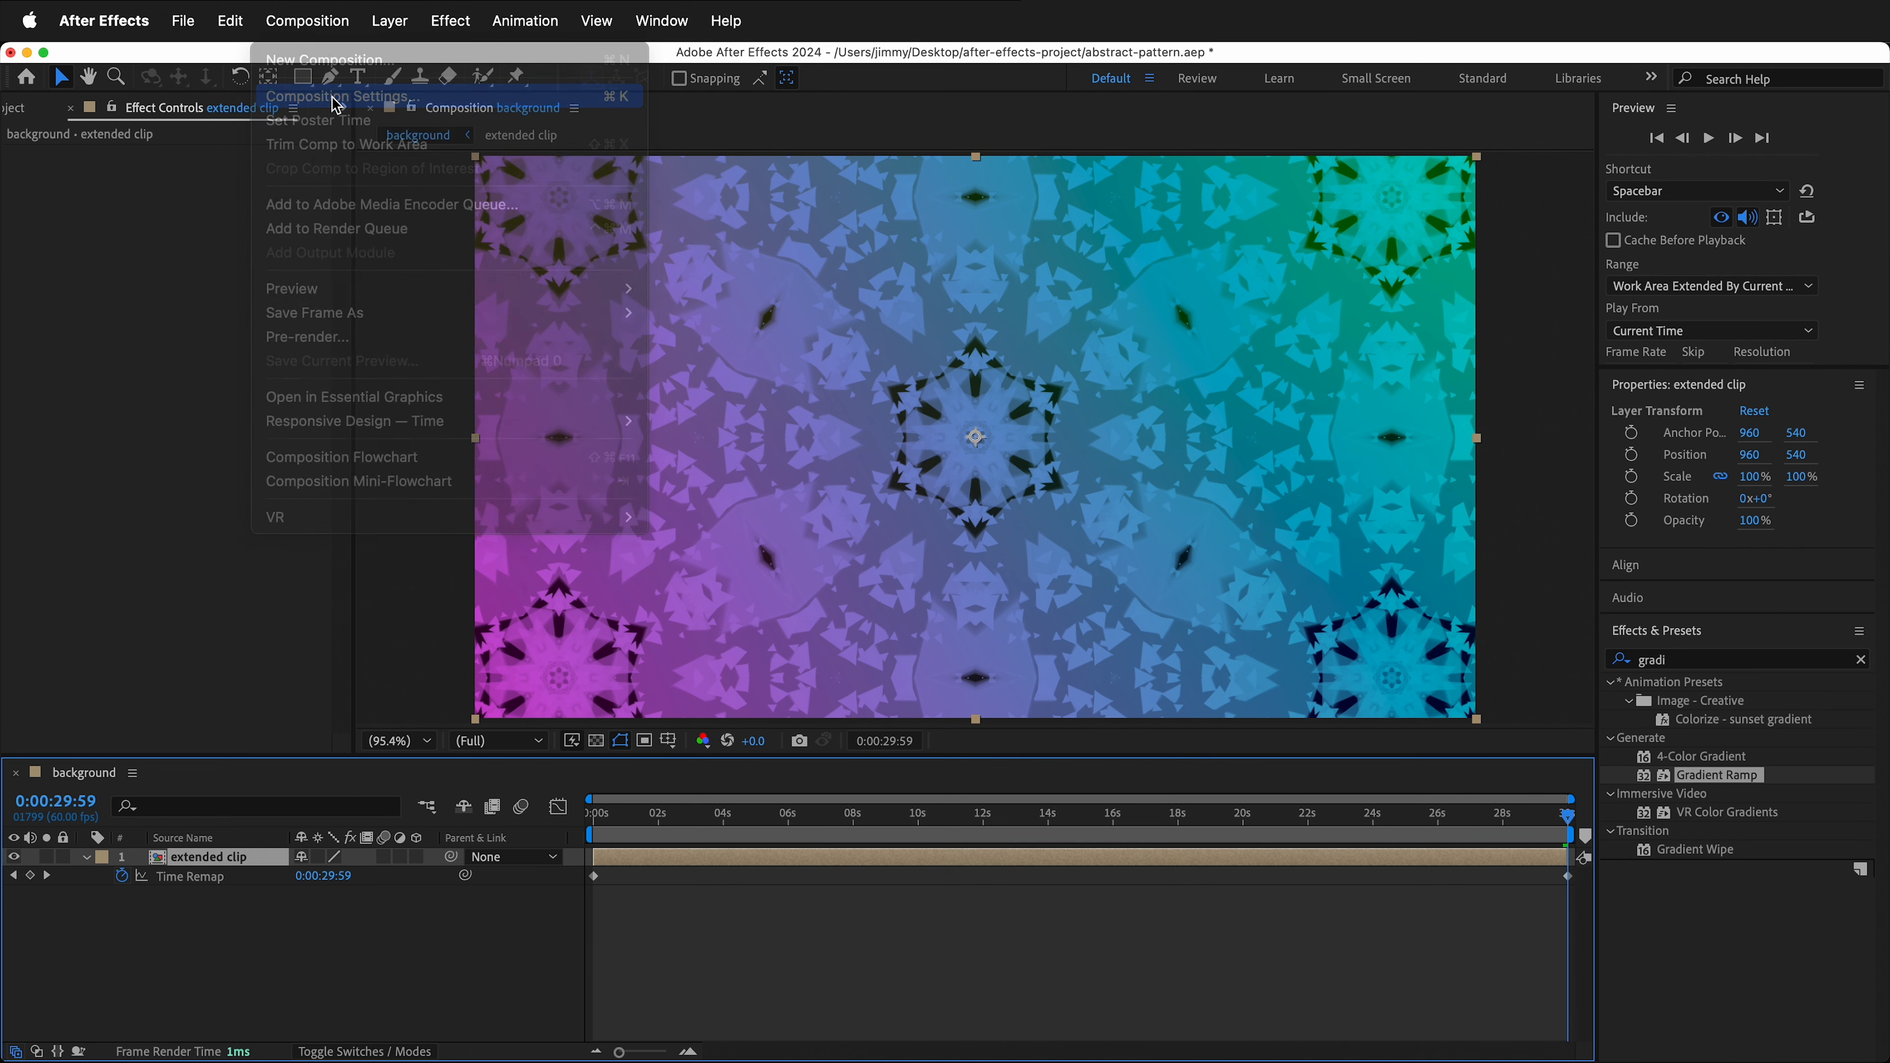
pyautogui.click(805, 733)
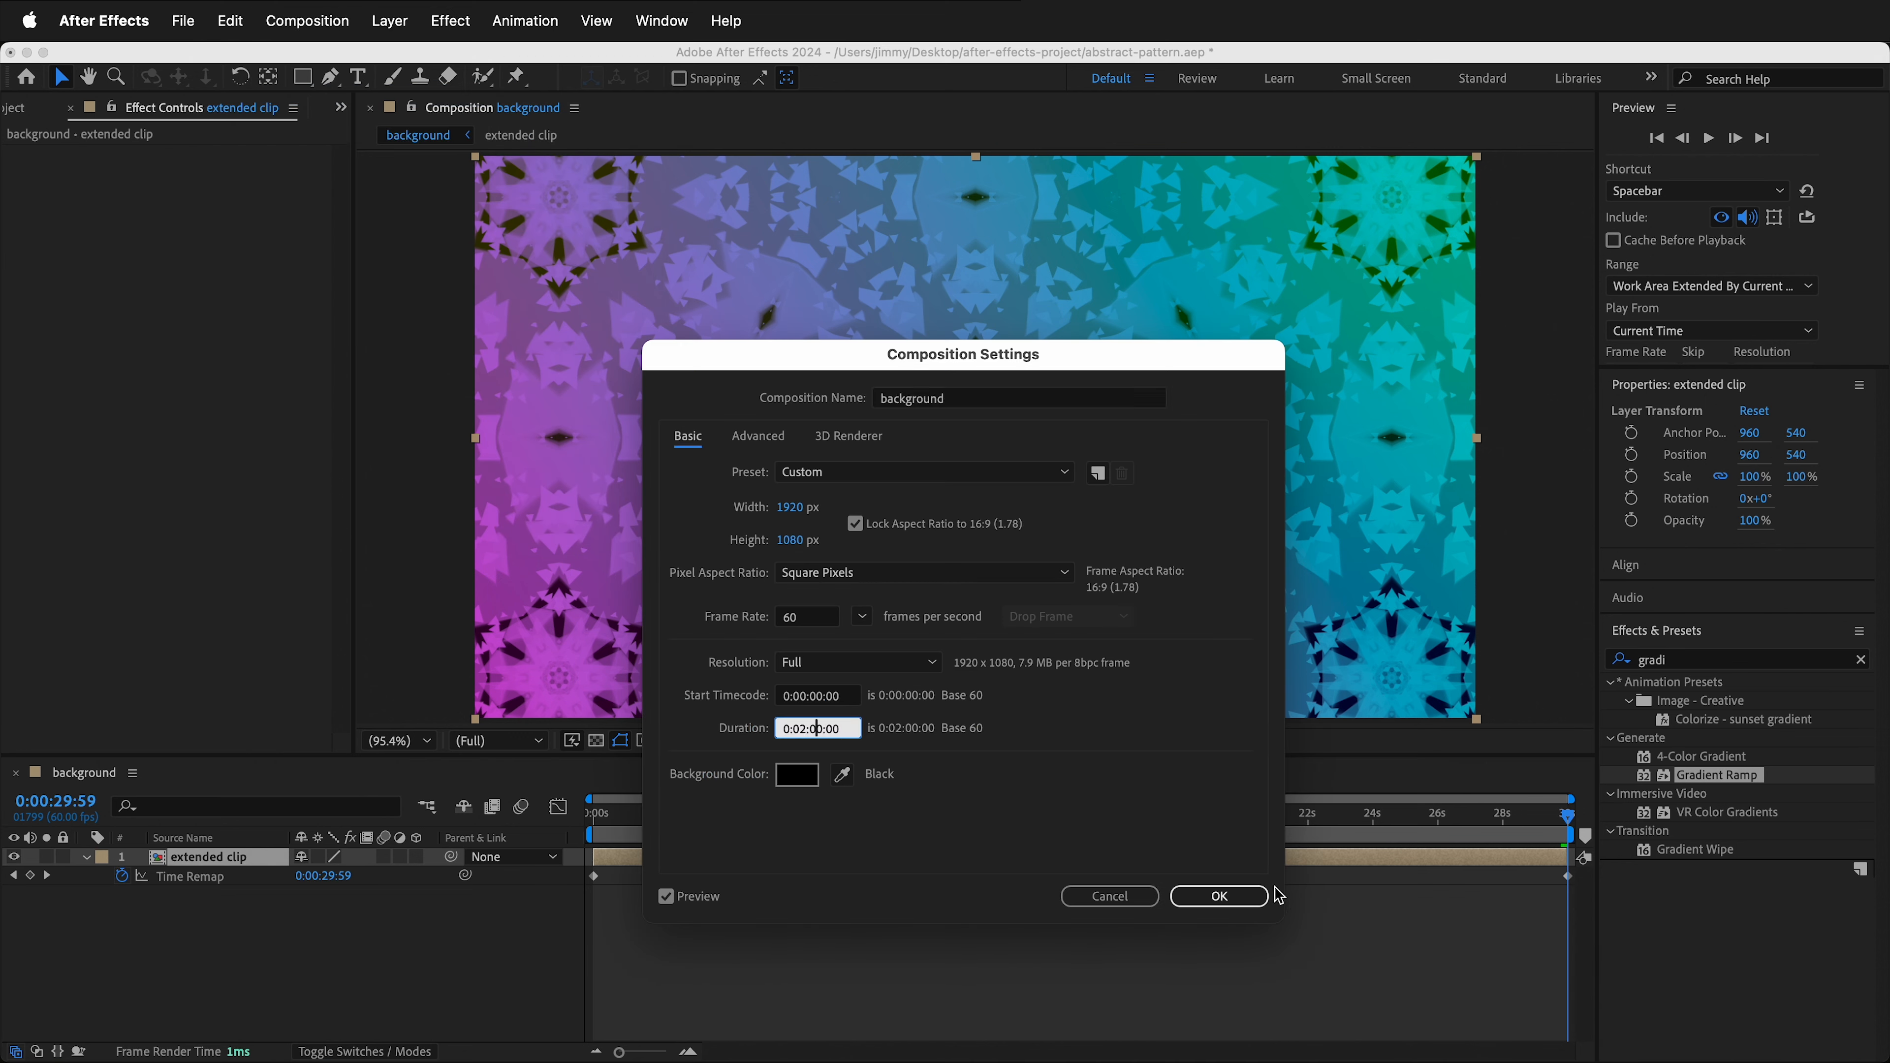
pyautogui.click(1250, 898)
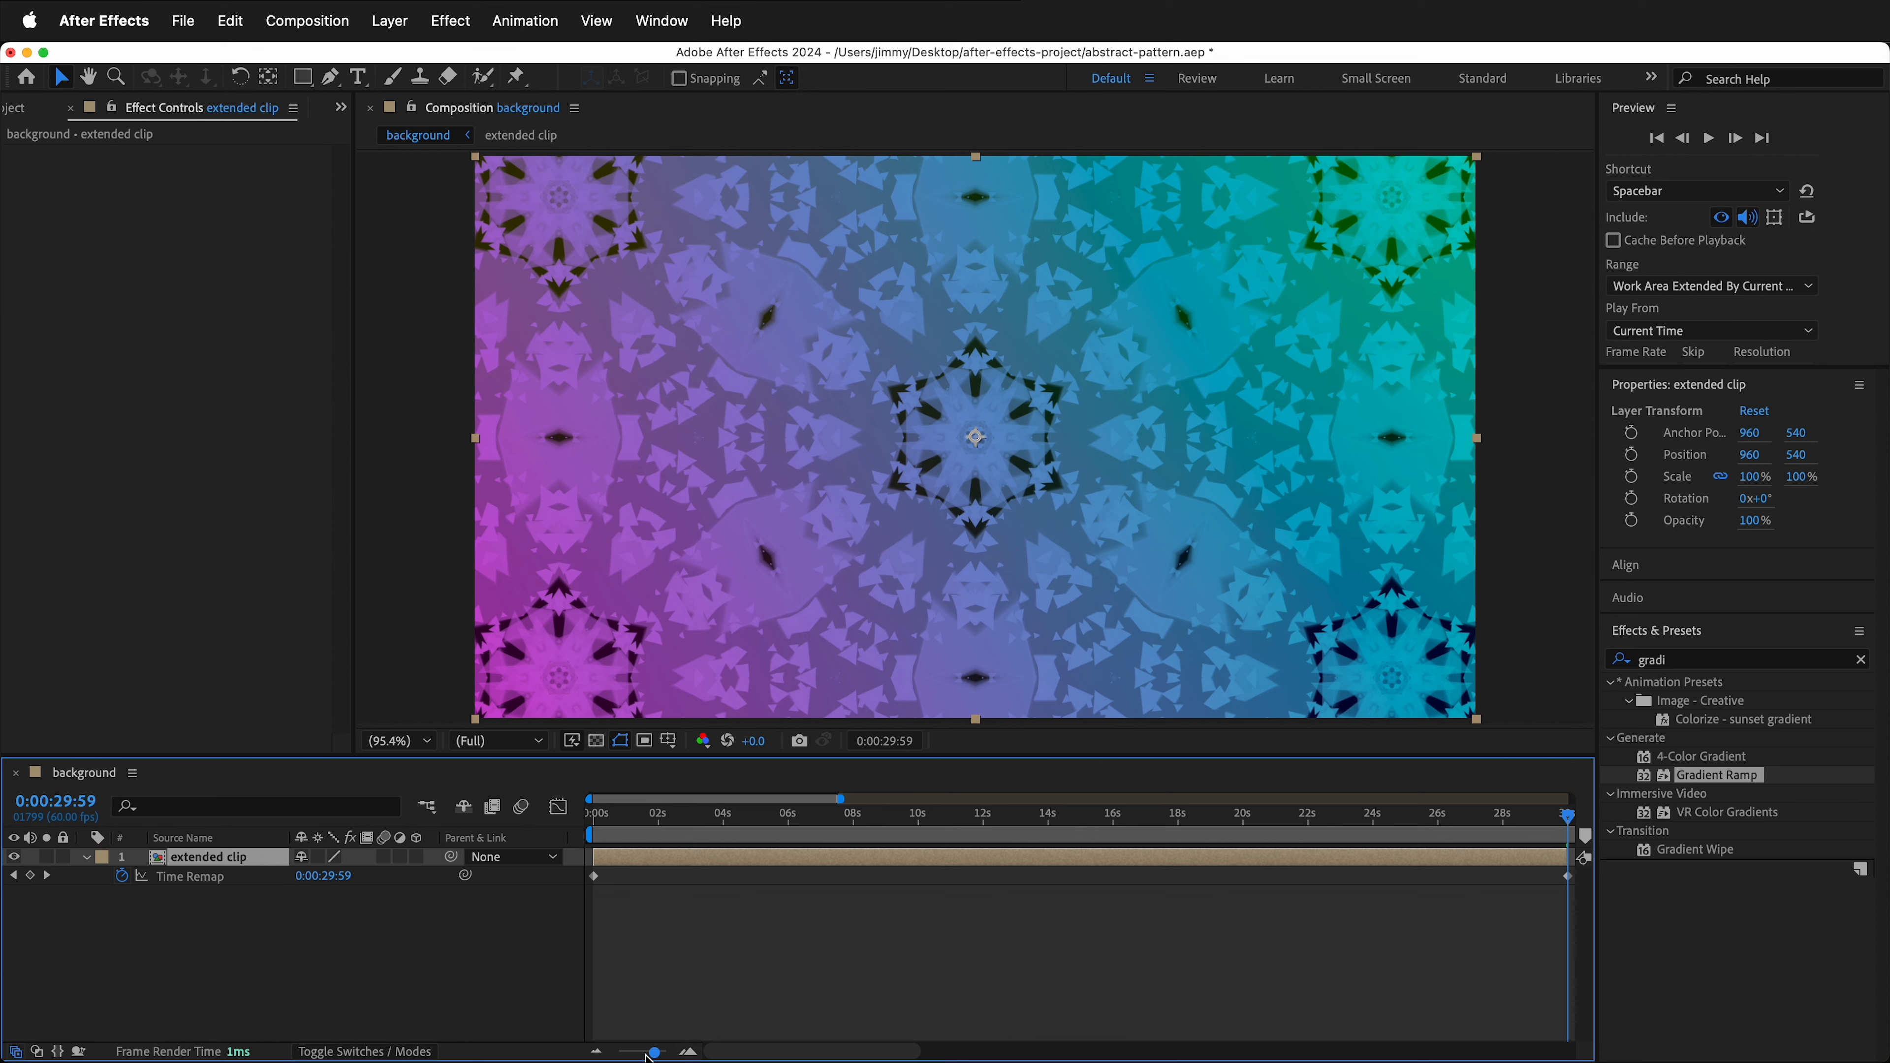
# - Extend the extended clip layer to the full two minutes and move its last Time Remap keyframe to the end
pyautogui.moveTo(655, 1053); pyautogui.dragTo(611, 1056)
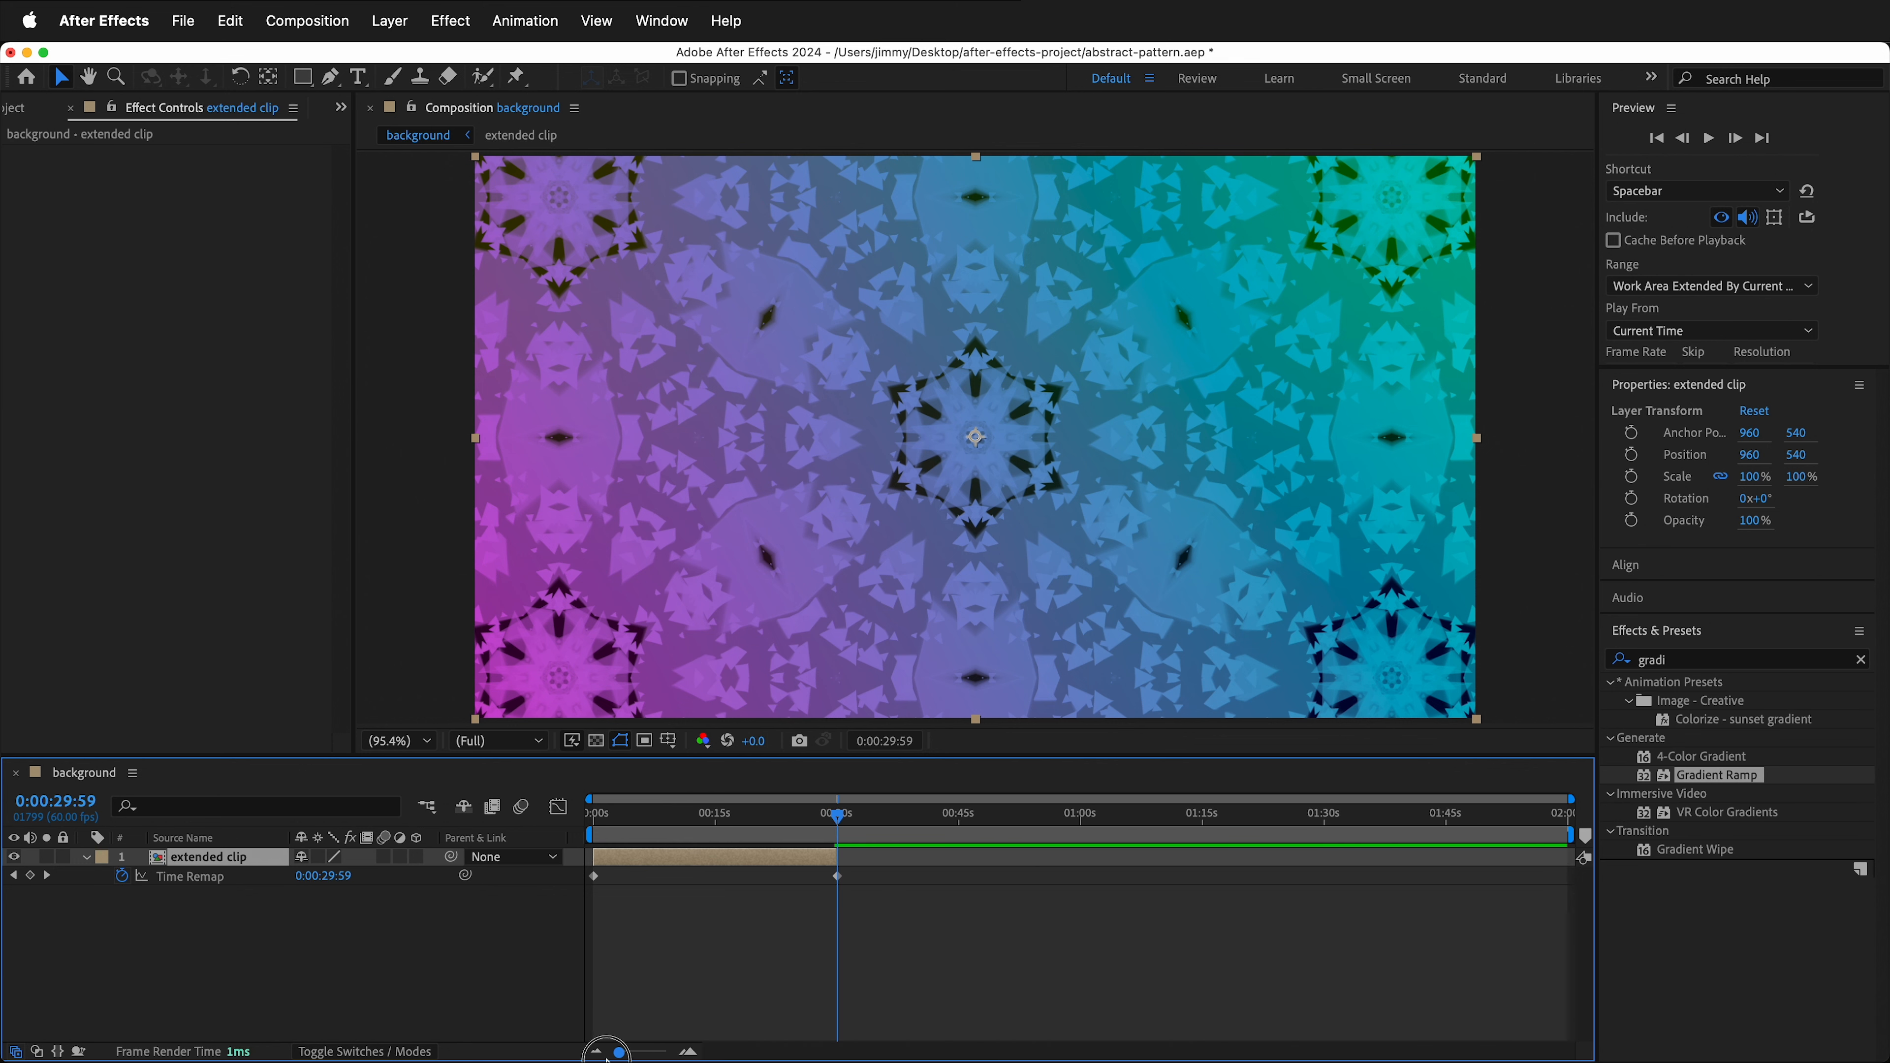
pyautogui.moveTo(836, 858); pyautogui.dragTo(1572, 835)
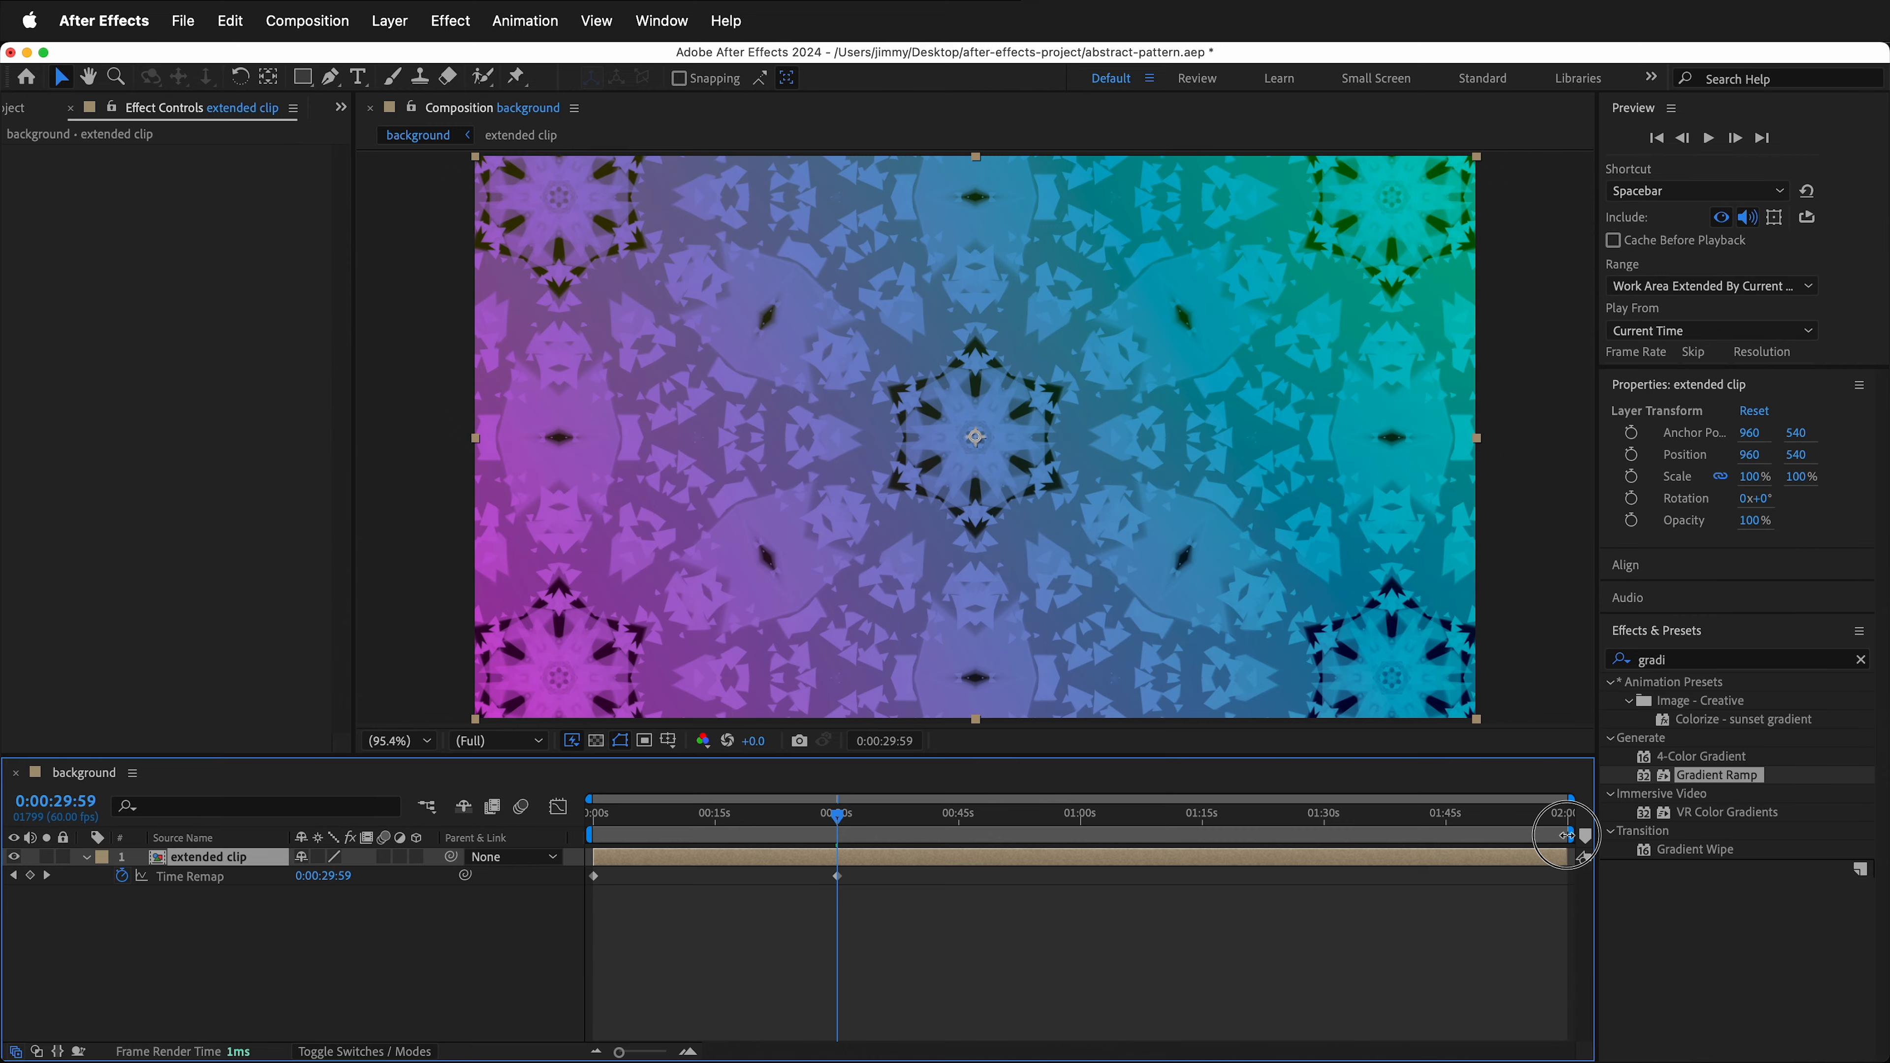
pyautogui.moveTo(838, 879); pyautogui.dragTo(1567, 878)
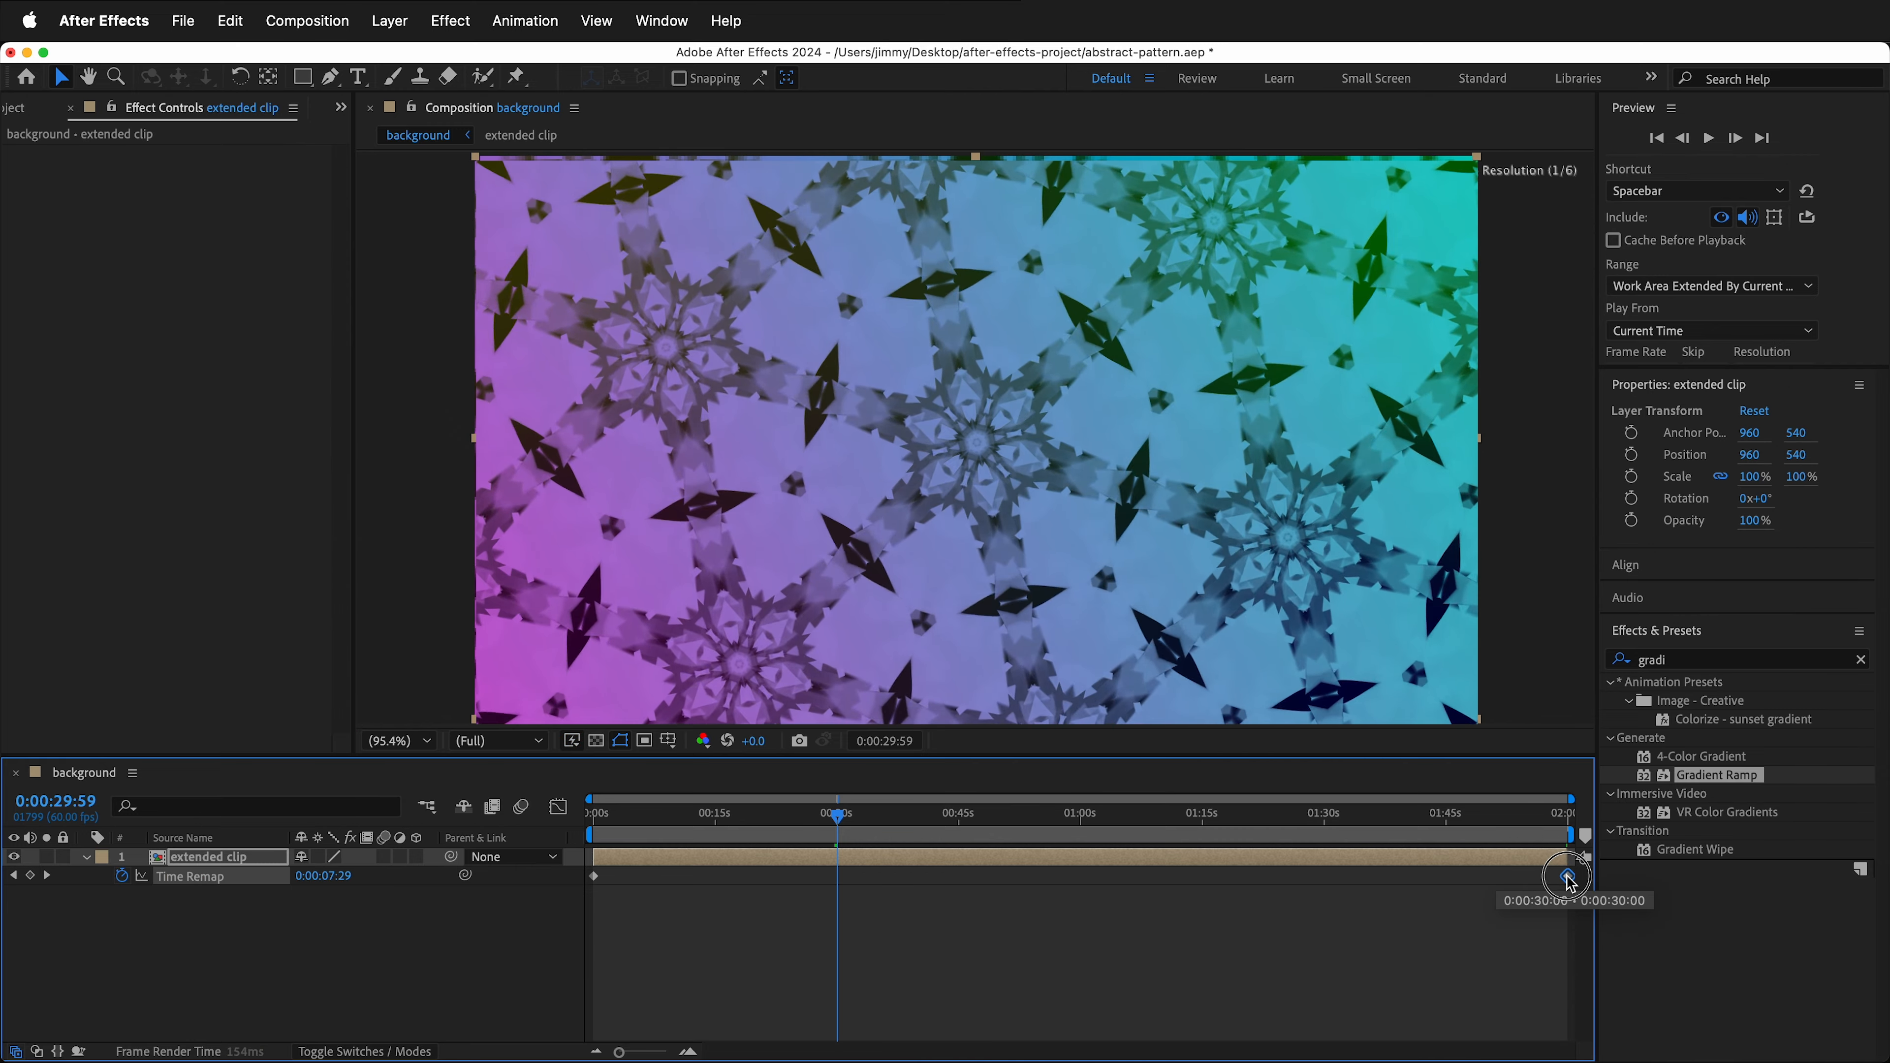
pyautogui.moveTo(836, 810); pyautogui.dragTo(720, 815)
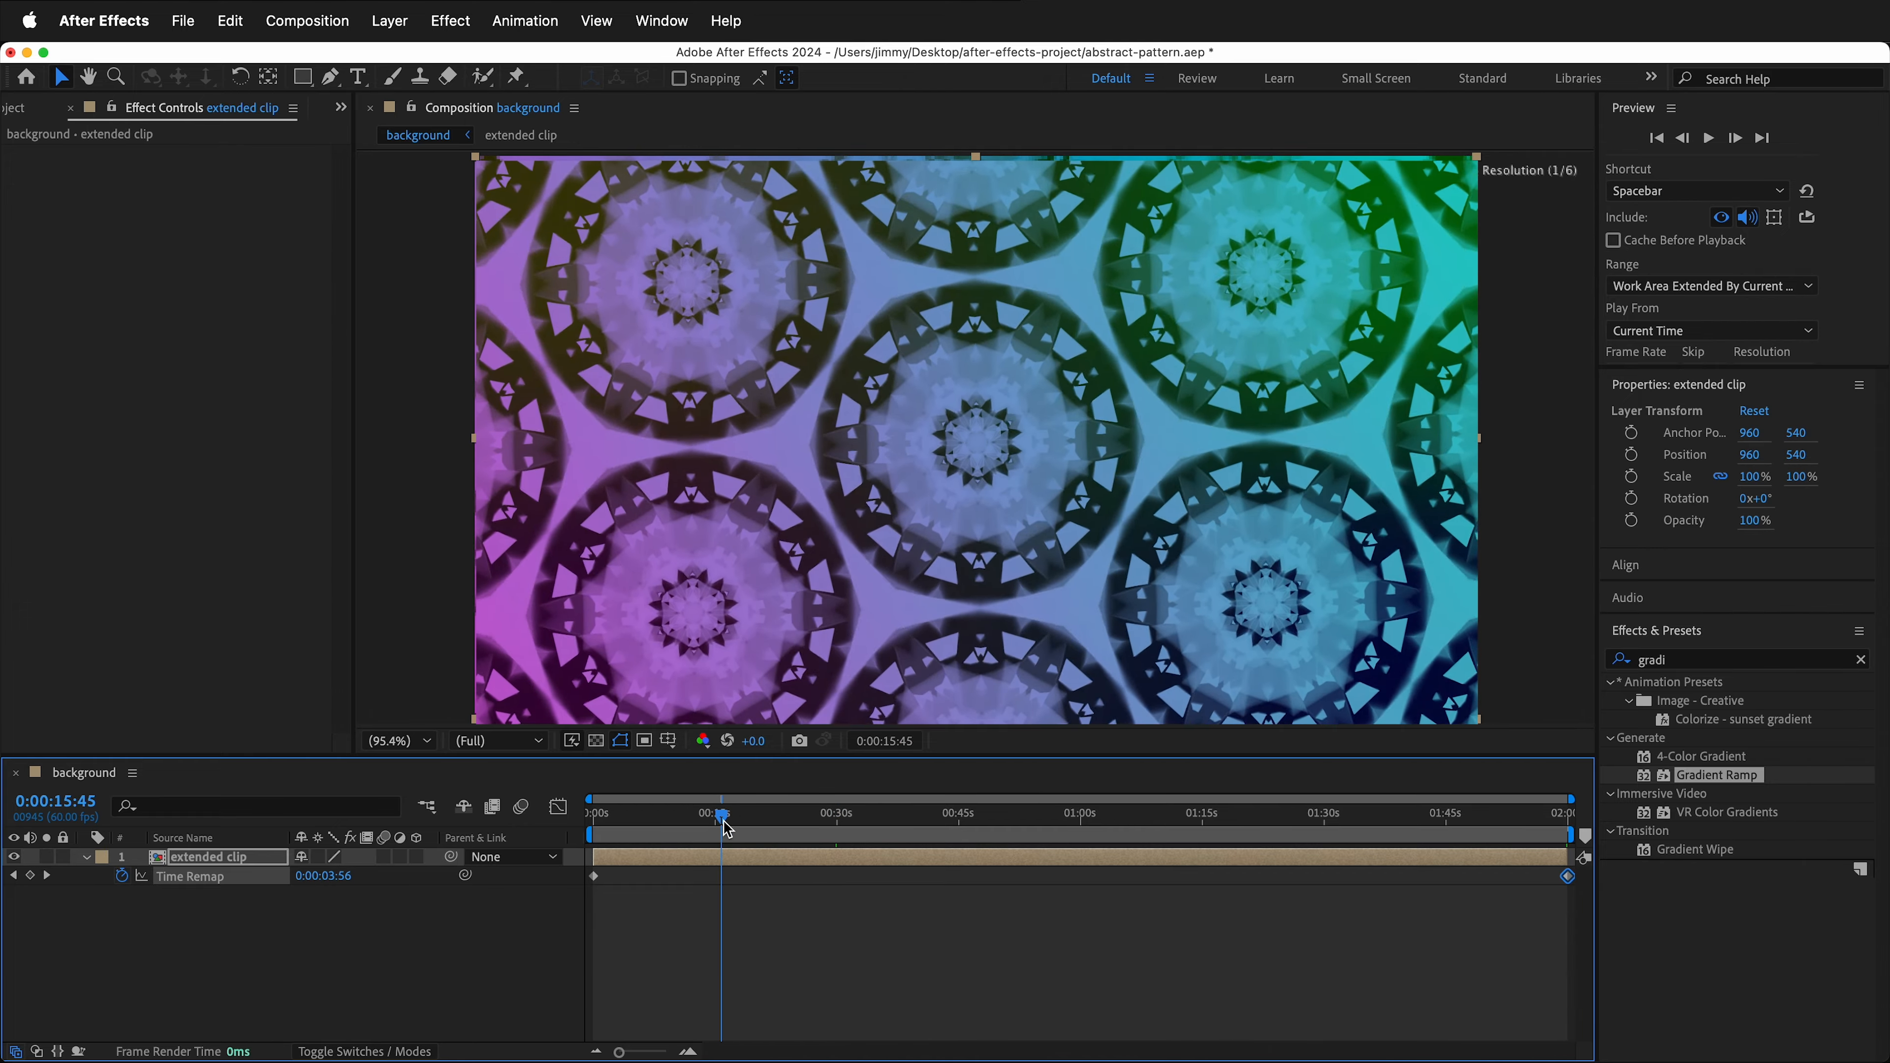